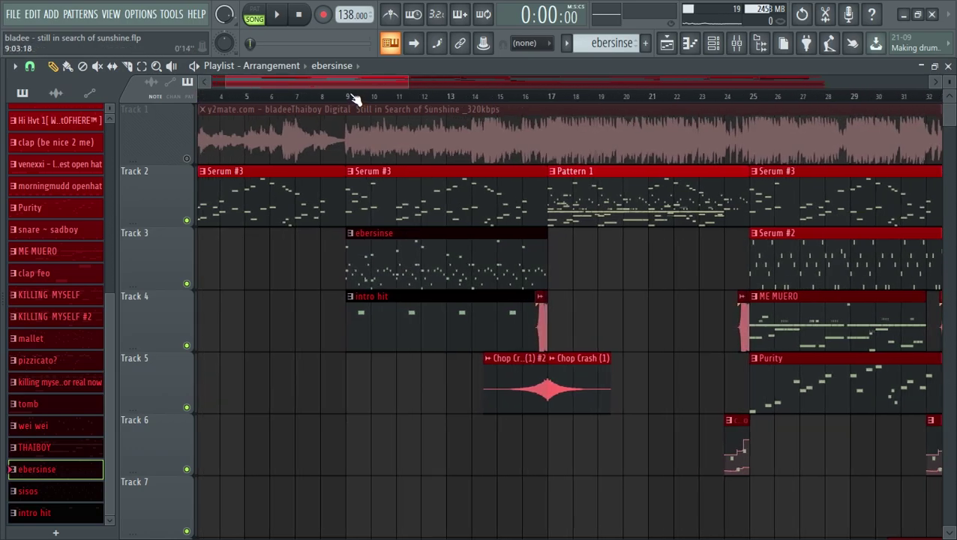
Step: Look over the song arrangement in the playlist, surveying the clips across the whole timeline and the opening bars
scroll(245, 96, "up", 1)
scroll(252, 98, "down", 6)
scroll(300, 300, "down", 6)
scroll(302, 300, "up", 5)
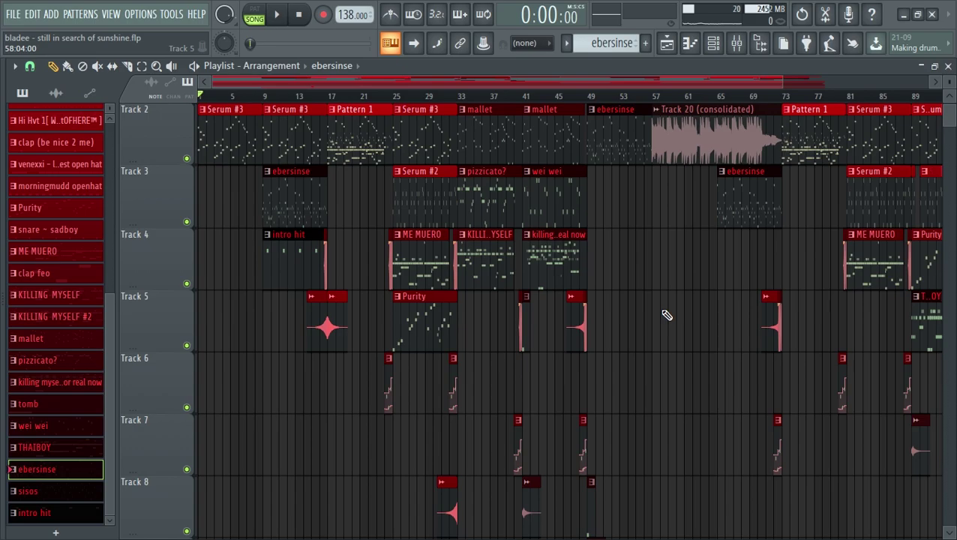
scroll(461, 95, "up", 5)
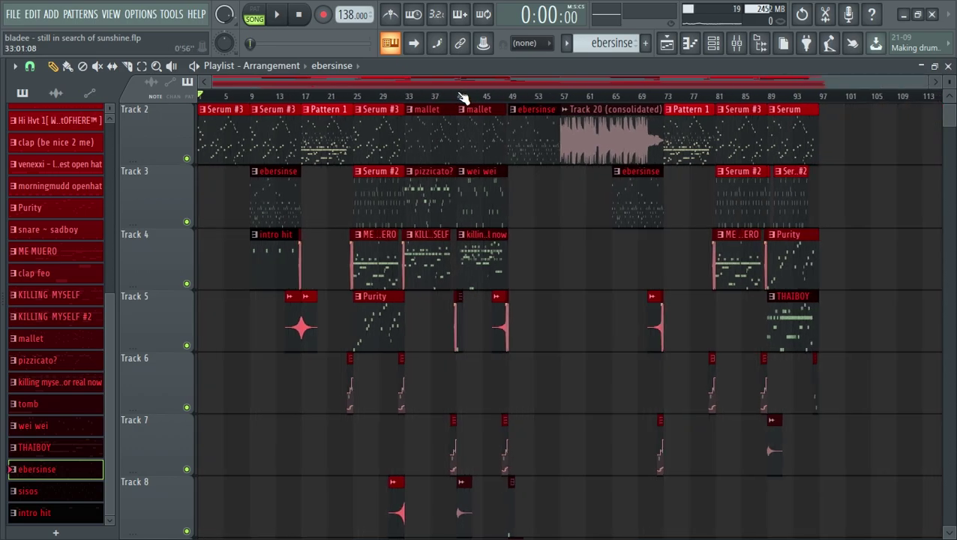
left_click_drag(444, 86, 323, 109)
scroll(328, 97, "up", 2)
scroll(289, 97, "up", 1)
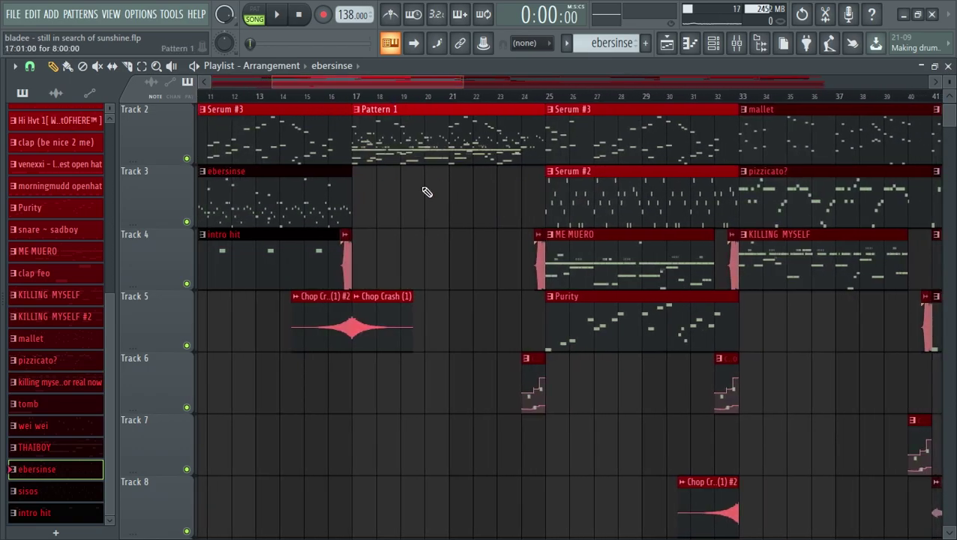
left_click_drag(435, 82, 271, 93)
scroll(268, 96, "down", 3)
scroll(262, 132, "up", 1)
scroll(262, 131, "up", 3)
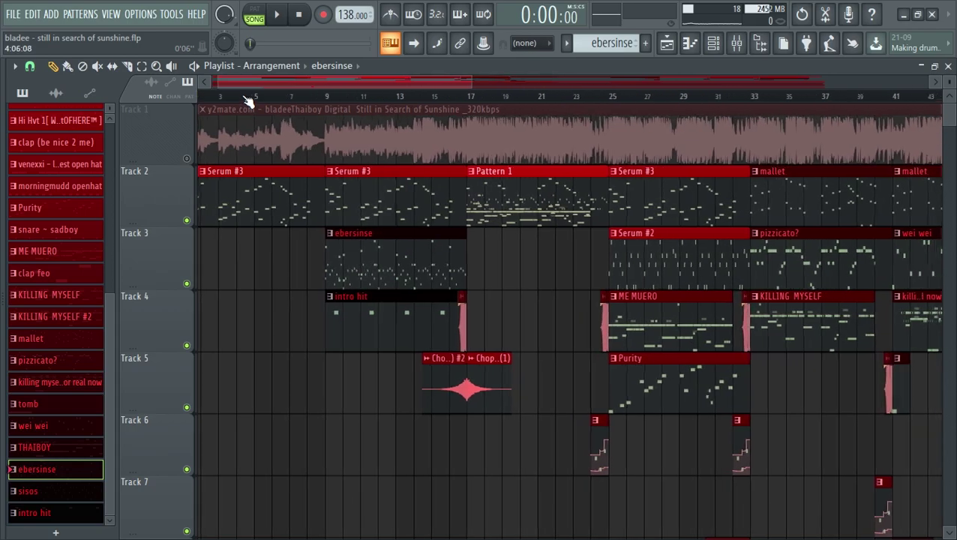
scroll(310, 230, "down", 4)
scroll(295, 195, "up", 4)
Step: Select the Serum #3 pattern on track 2 and open its Serum synth to view the oscillators and envelope 1
left_click(295, 195)
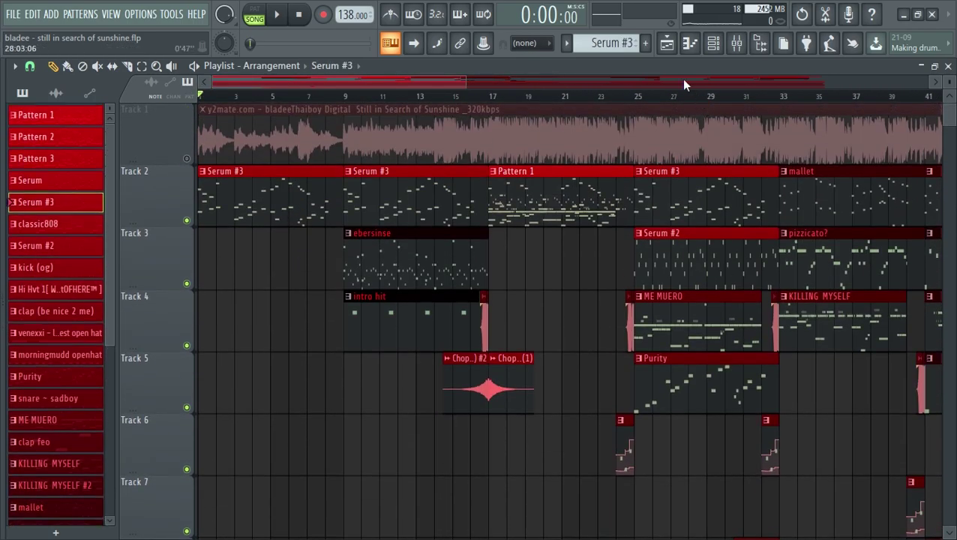
left_click(713, 43)
left_click(337, 136)
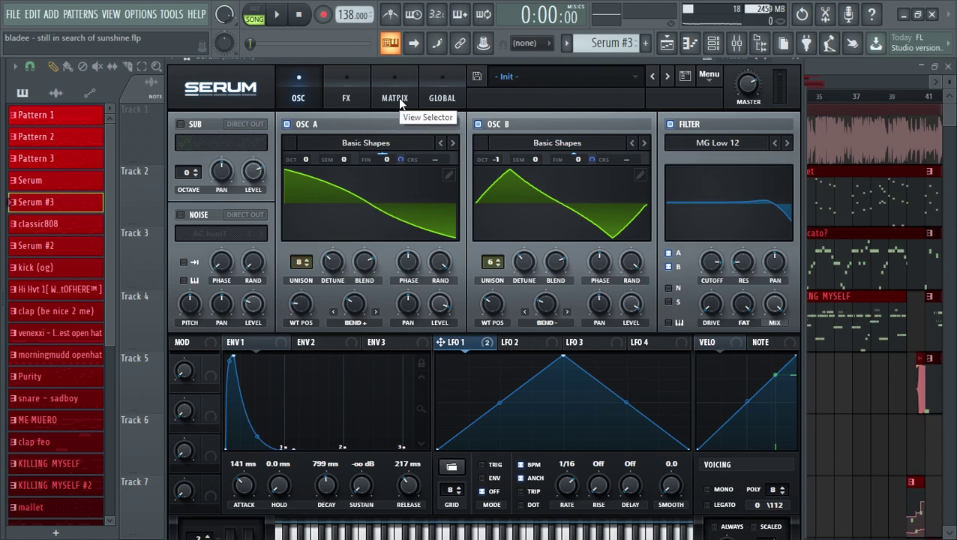
left_click(248, 341)
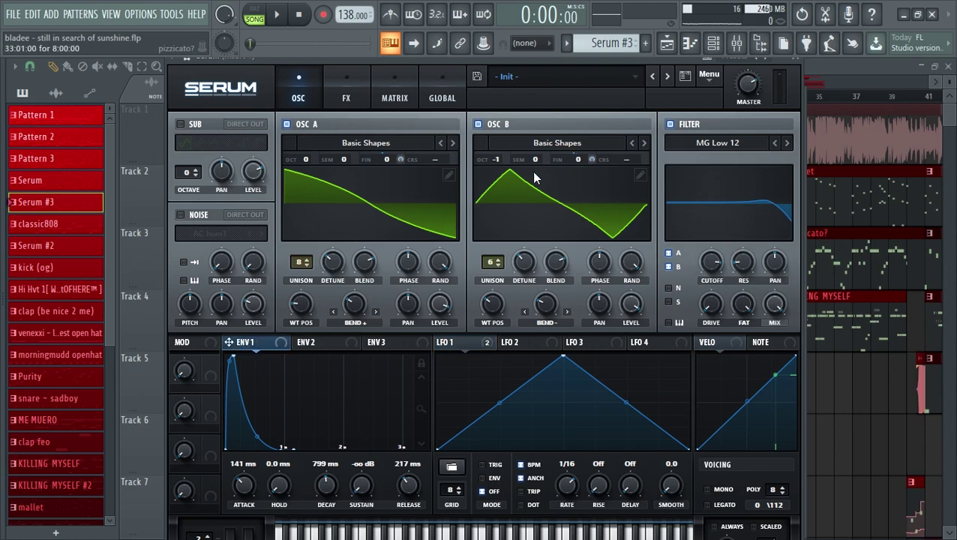
Step: Disable the compressor and EQ in Serum's effects rack
left_click(347, 82)
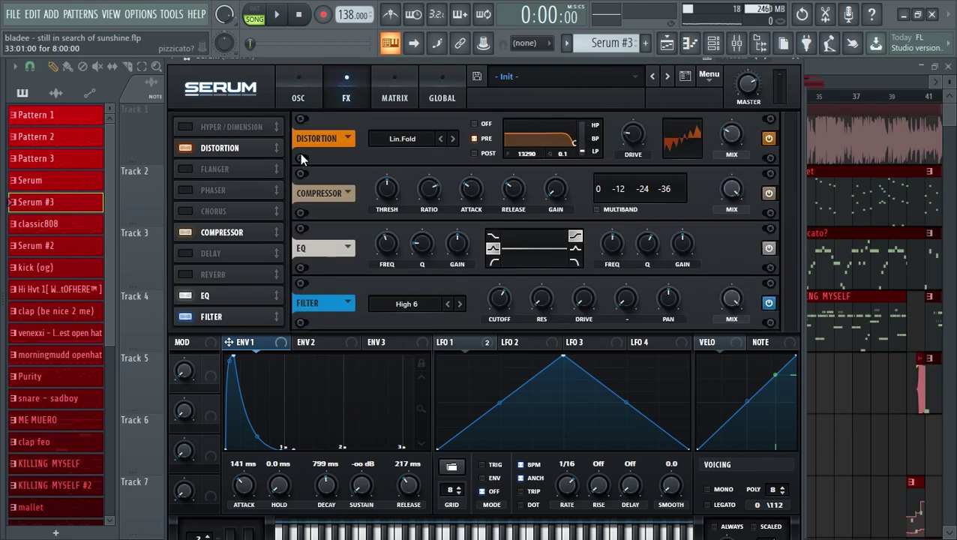
left_click(186, 232)
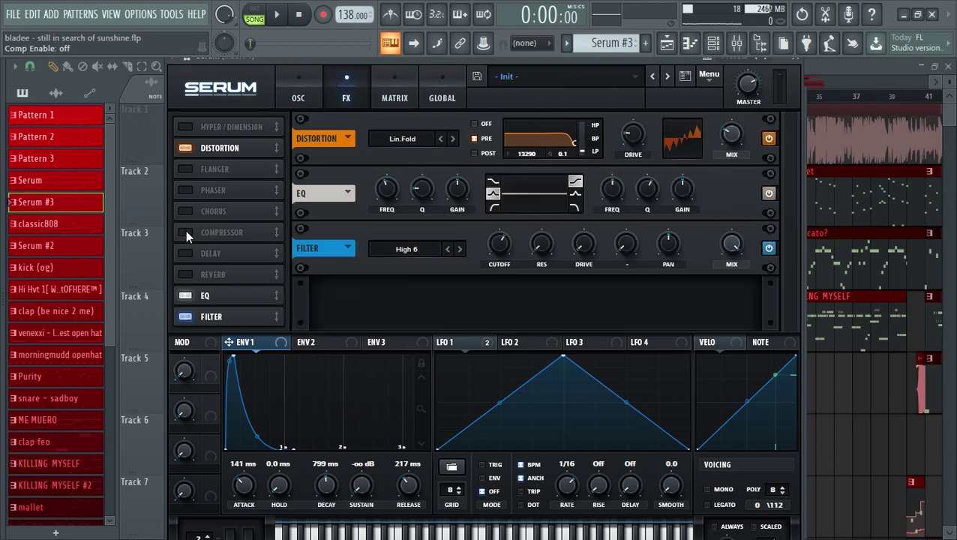
left_click(184, 296)
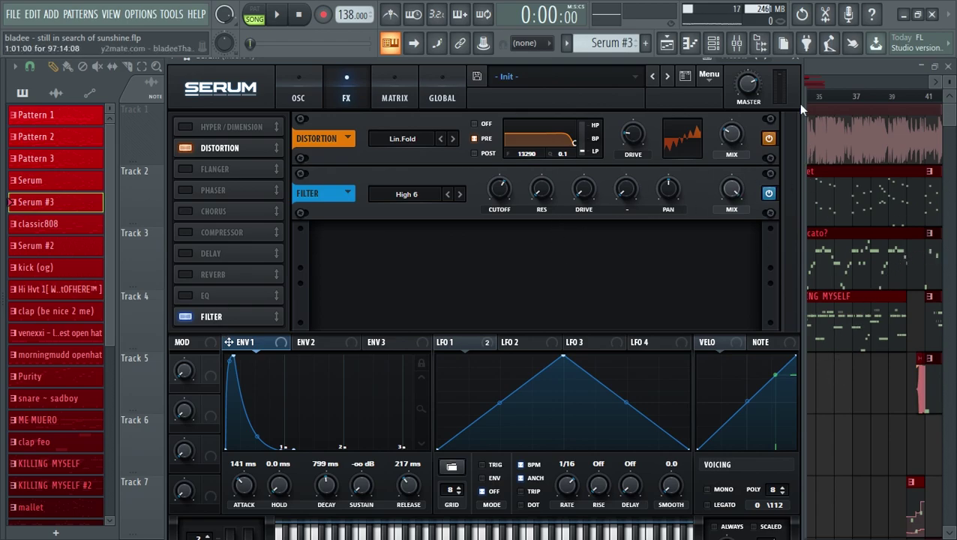
Step: Examine the RC-20 Retro Color settings on mixer insert 1 and glance at its ValhallaDelay
key("F9")
left_click(853, 129)
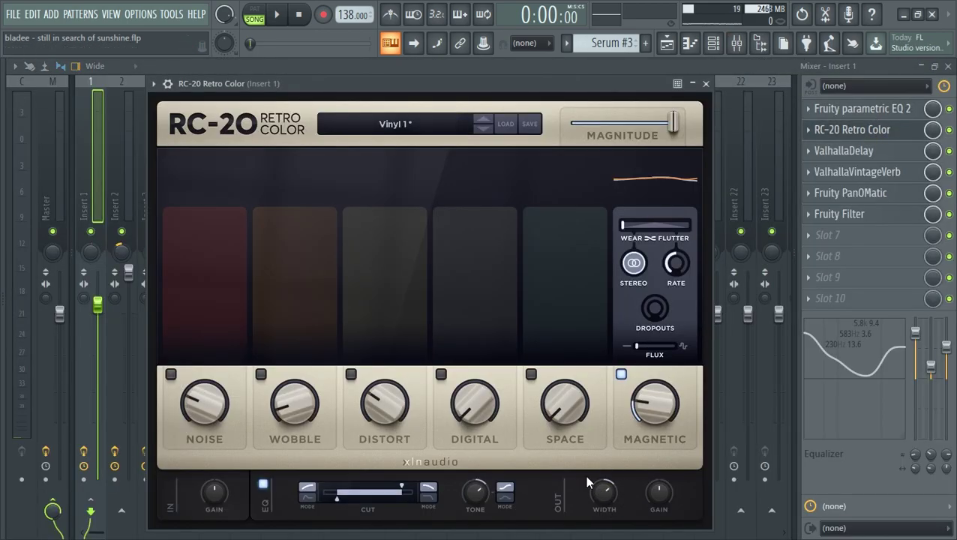
left_click(706, 84)
left_click(848, 151)
left_click(847, 151)
left_click(852, 130)
left_click(867, 130)
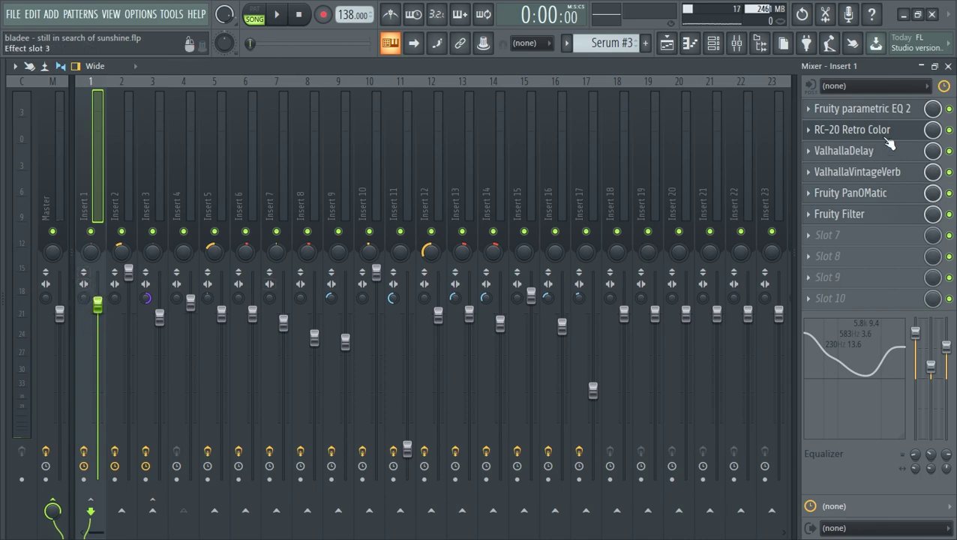
left_click(852, 129)
left_click(852, 130)
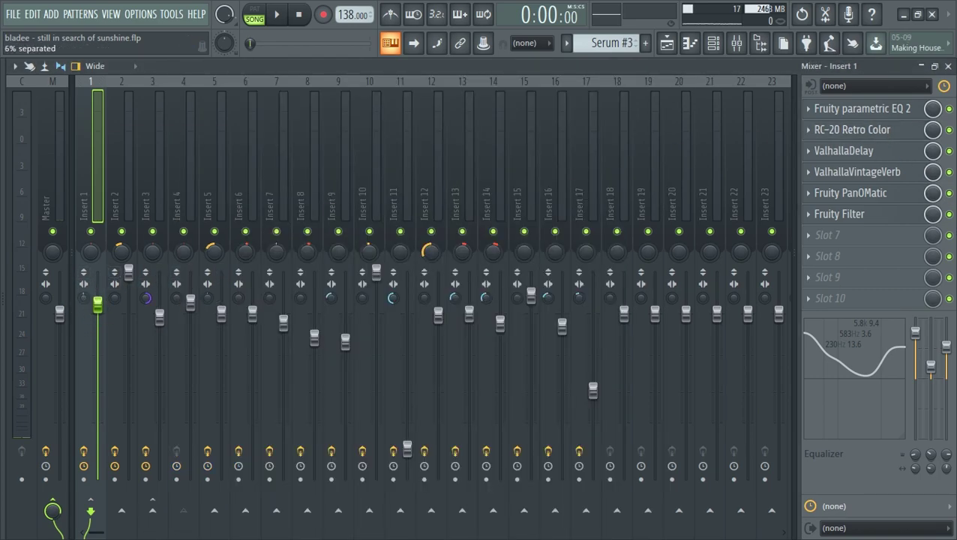
Step: Review the ValhallaDelay, ValhallaVintageVerb, Fruity PanOMatic and Fruity Filter effects on mixer insert 1
left_click(844, 151)
left_click(845, 150)
left_click(857, 172)
left_click(858, 172)
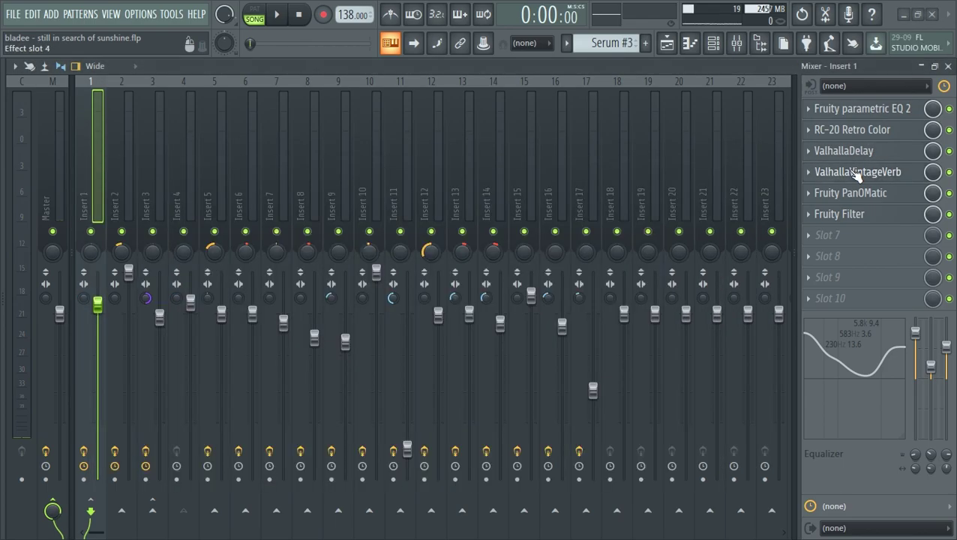
left_click(855, 193)
left_click(863, 199)
left_click(854, 214)
left_click(854, 214)
Step: Return to the playlist and check the filter mix level automation clip on track 10
left_click(667, 43)
scroll(229, 192, "down", 6)
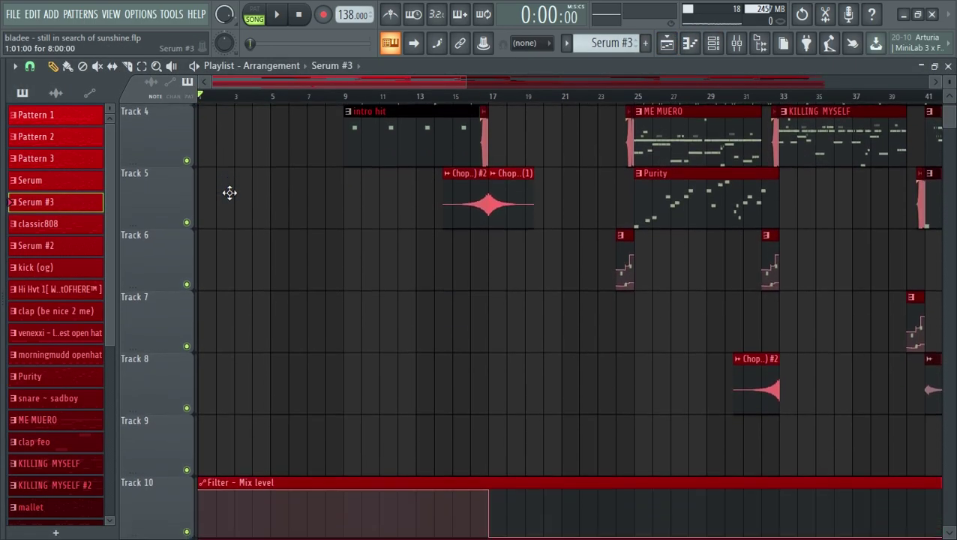
key("space")
scroll(259, 186, "up", 5)
key("space")
scroll(273, 238, "up", 1)
scroll(346, 104, "down", 1)
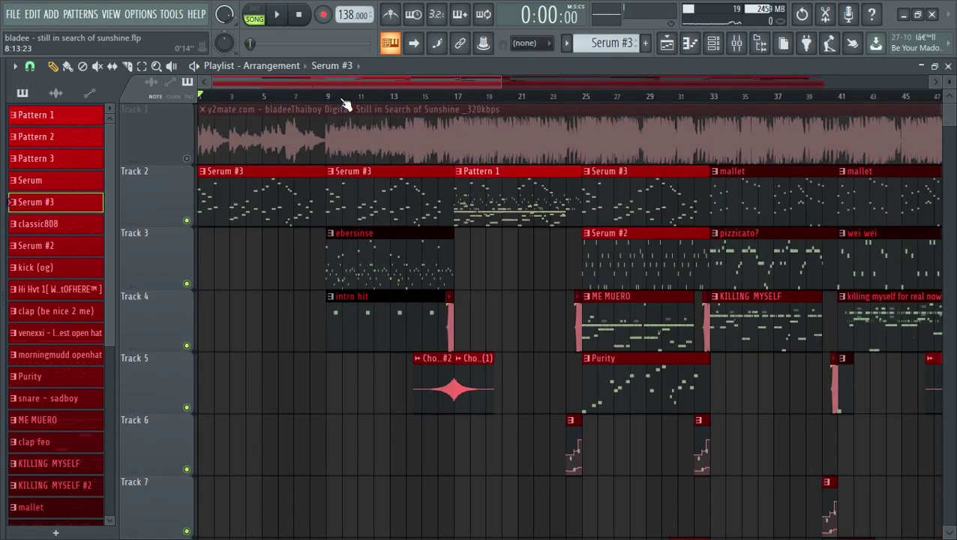
Step: Reopen Serum's effects rack, switch off the distortion and turn the compressor back on
left_click(713, 42)
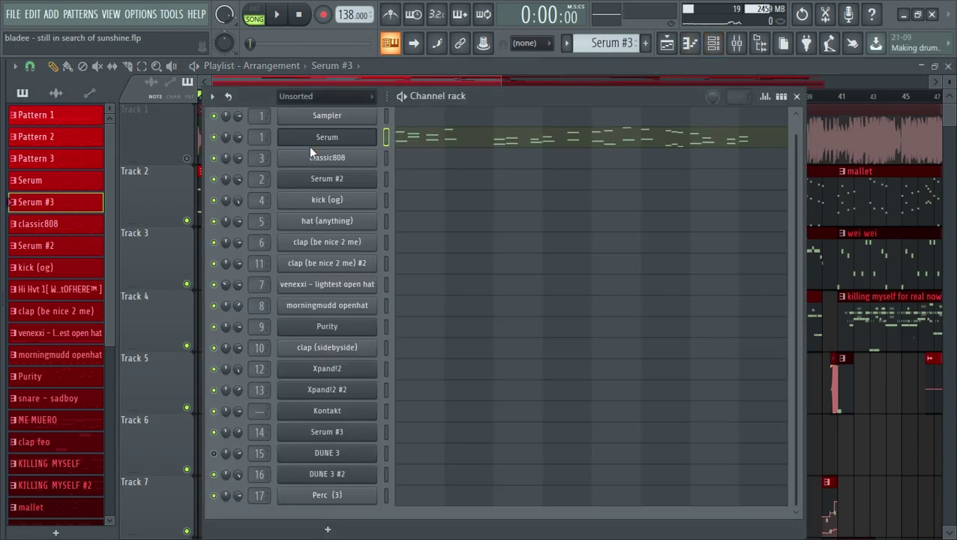
left_click(315, 140)
left_click(336, 99)
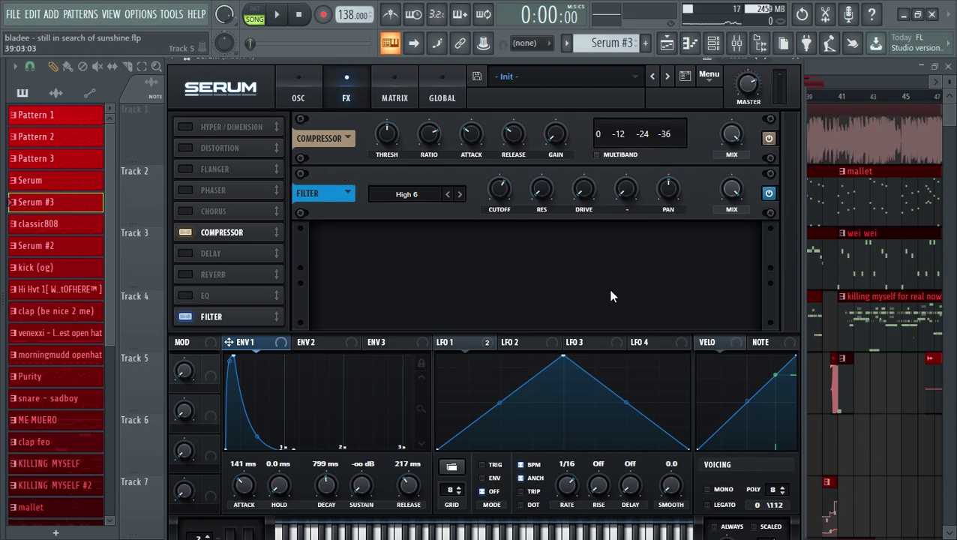
Step: Play the intro's Serum #3 melody from the start of the song, stop playback and return to the playlist
key("space")
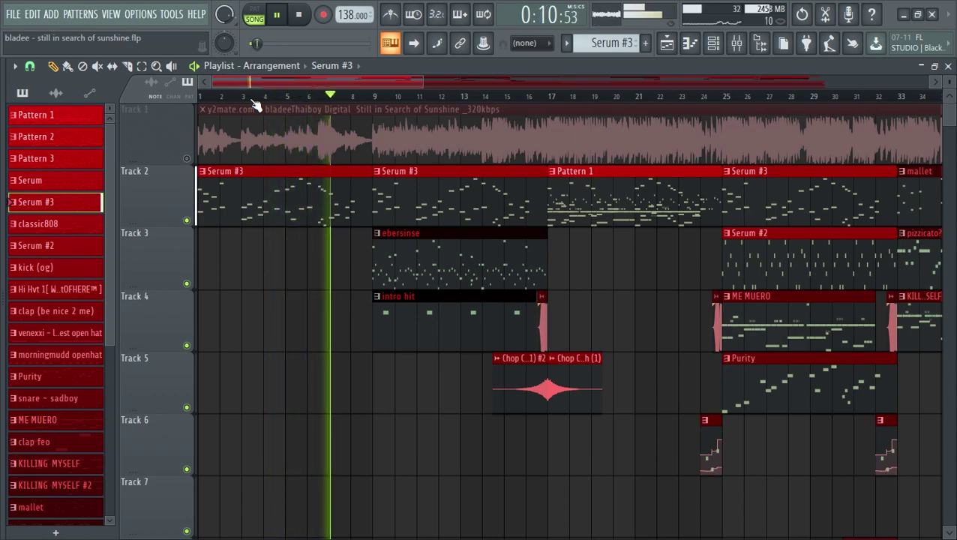
key("space")
left_click(737, 43)
left_click(667, 45)
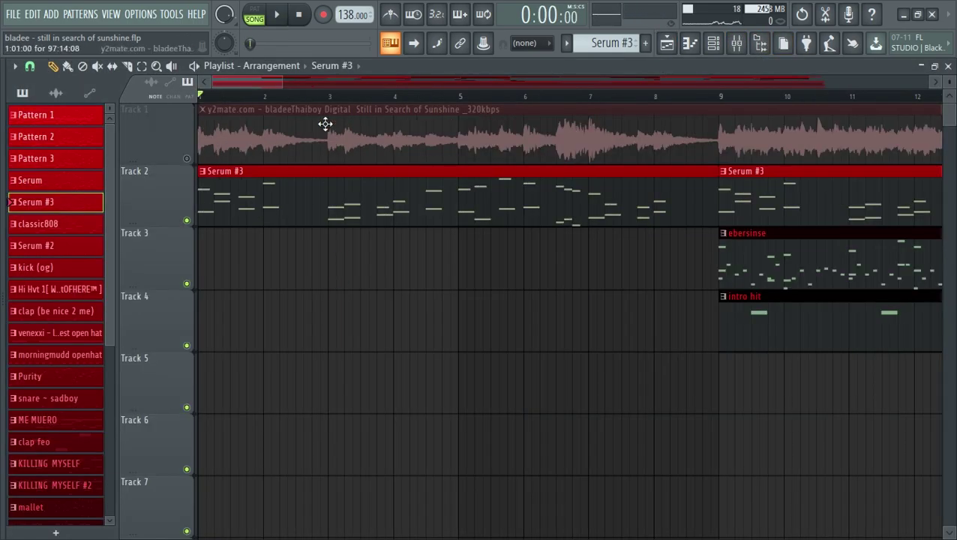
Step: Solo the original song's audio on track 1 and play its opening bars for reference
scroll(283, 98, "up", 3)
left_click_drag(279, 85, 198, 96)
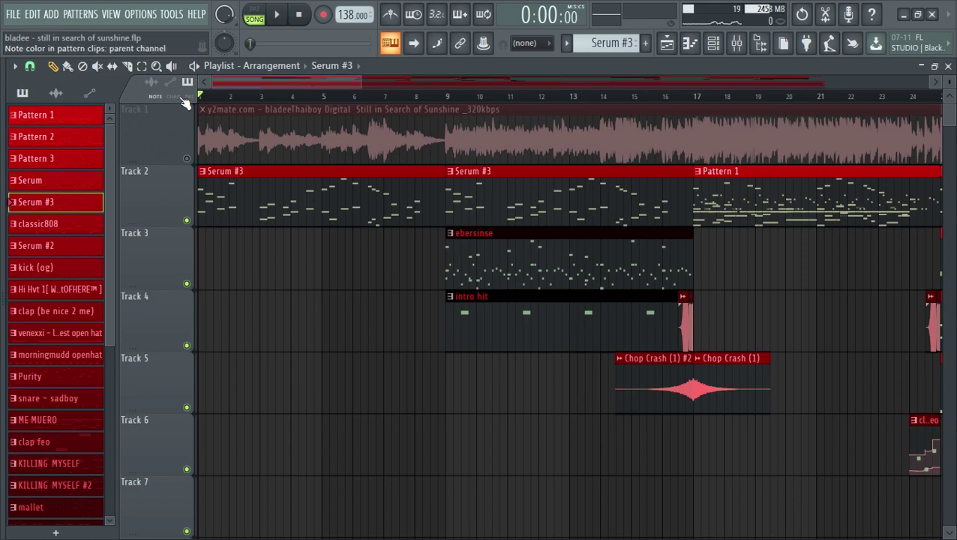
right_click(188, 158)
key("space")
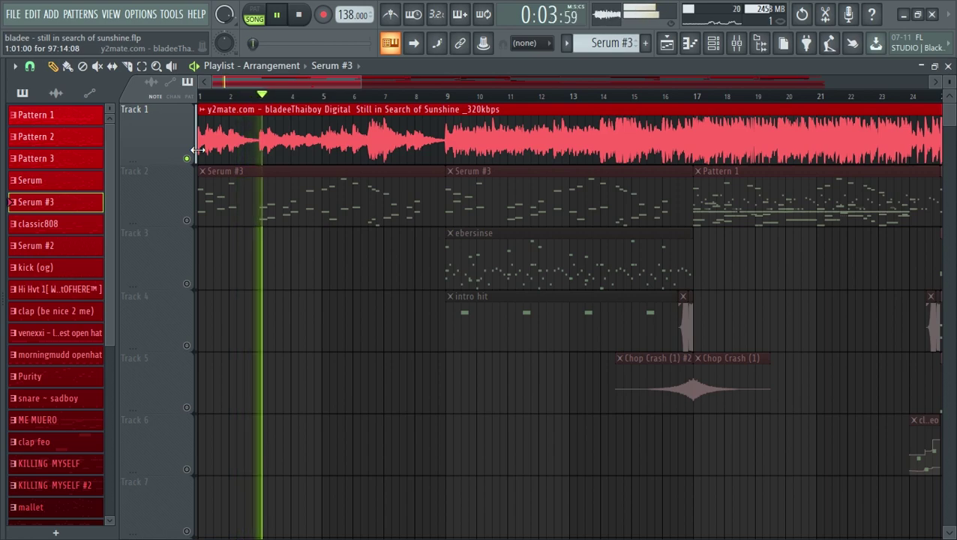
key("space")
Step: Solo track 2 and audition the Serum melody with the compressor's multiband mode switched on and off
right_click(188, 218)
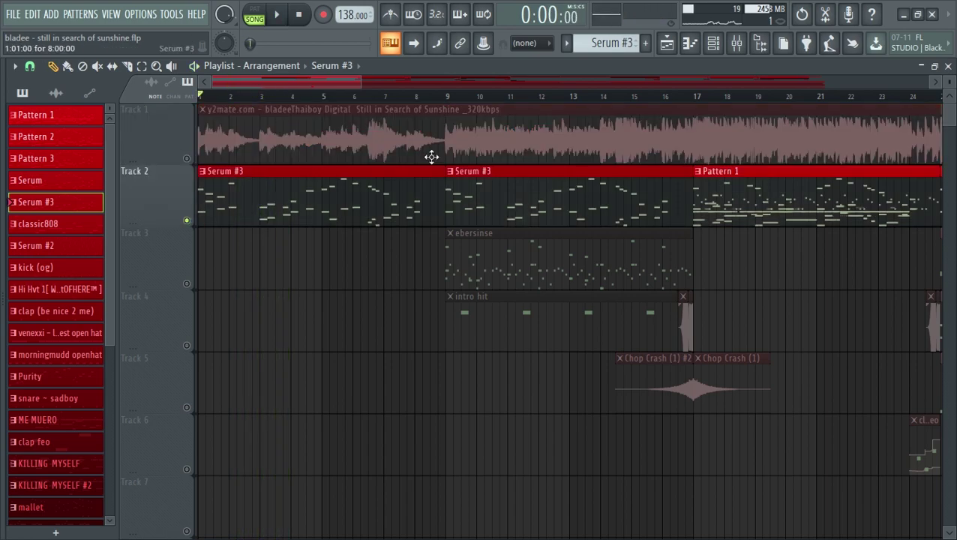
left_click(717, 54)
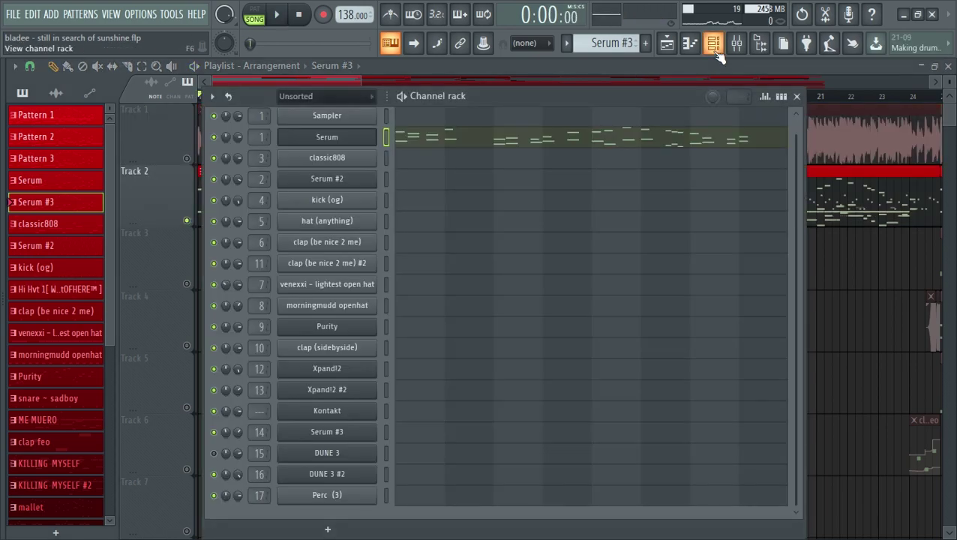
left_click(341, 139)
left_click(357, 94)
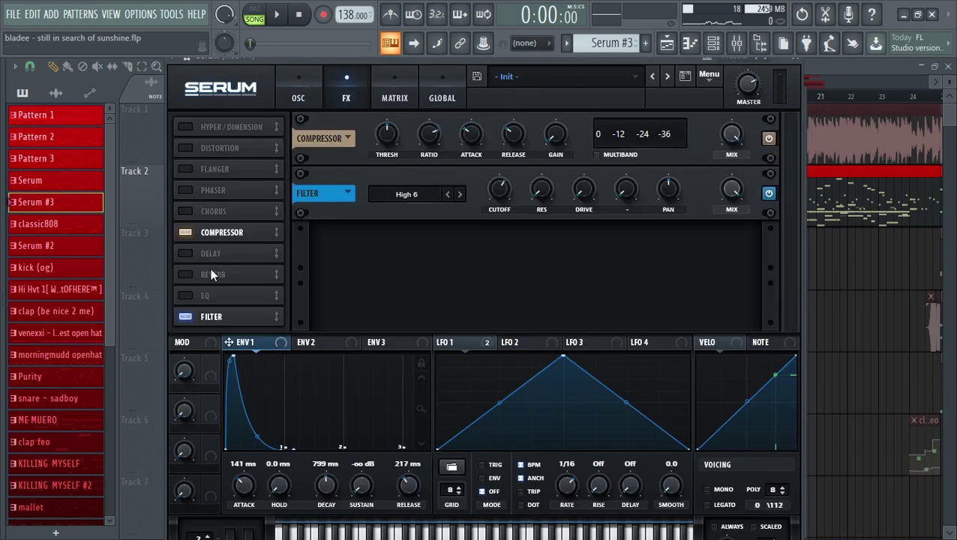
left_click(623, 156)
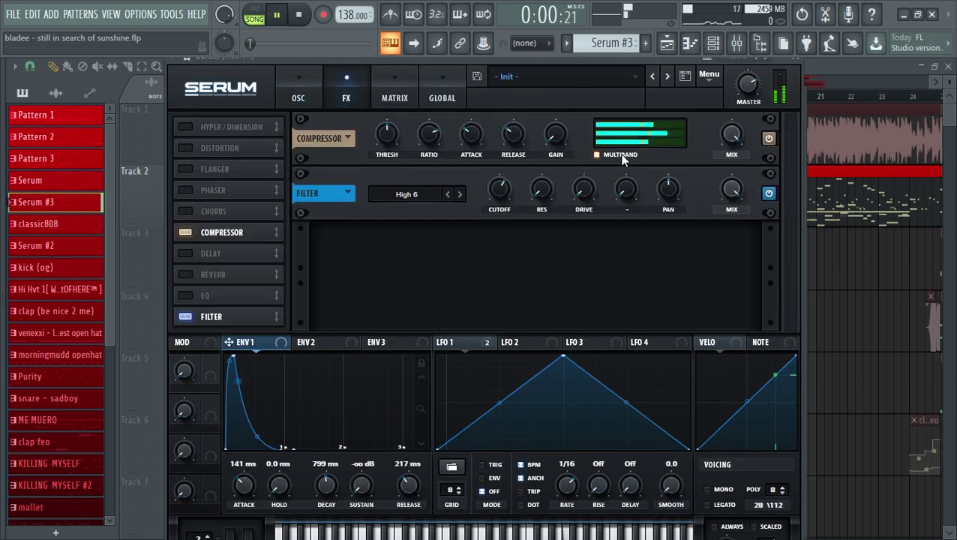
left_click(622, 155)
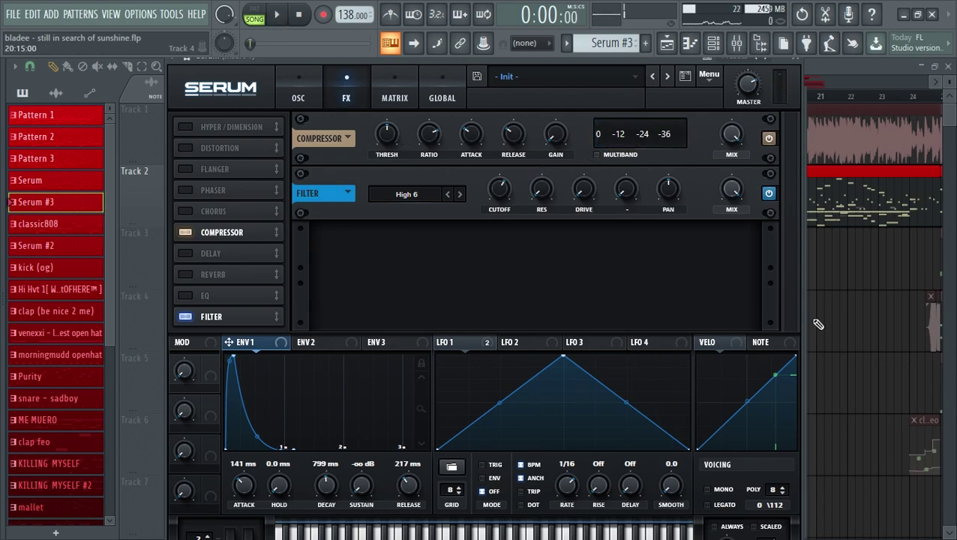
Step: Move the playhead to bar 9 and solo track 3 with the ebersinse pattern
key("Escape")
scroll(414, 131, "down", 2)
left_click(333, 96)
scroll(330, 99, "up", 4)
right_click(187, 284)
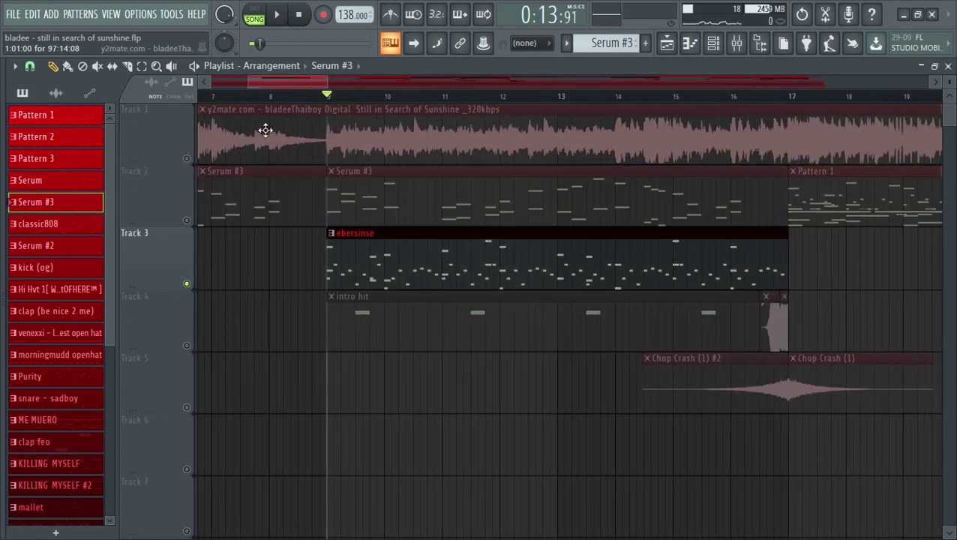
Step: Switch to the ebersinse pattern, unsolo track 3 and open the pattern's DUNE 3 synth
left_click(714, 42)
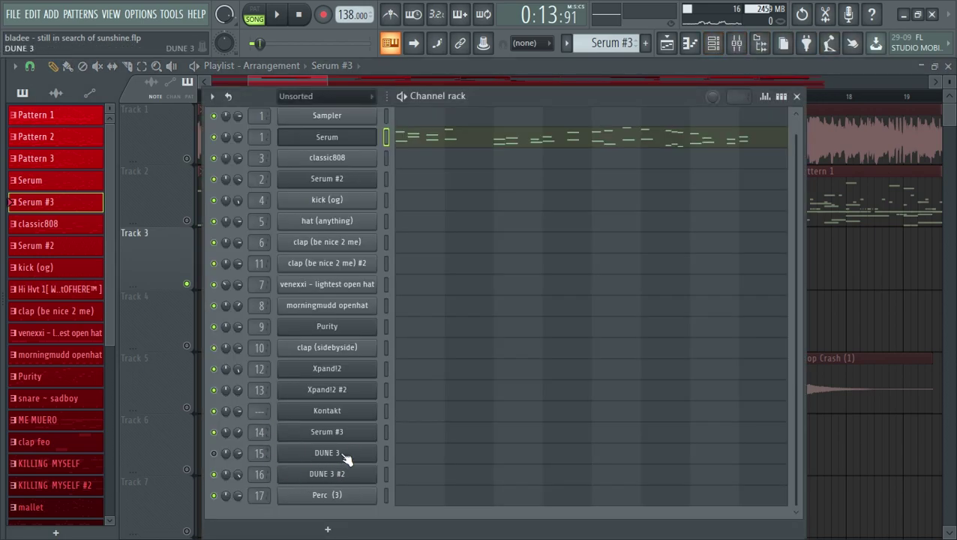
right_click(860, 476)
right_click(184, 283)
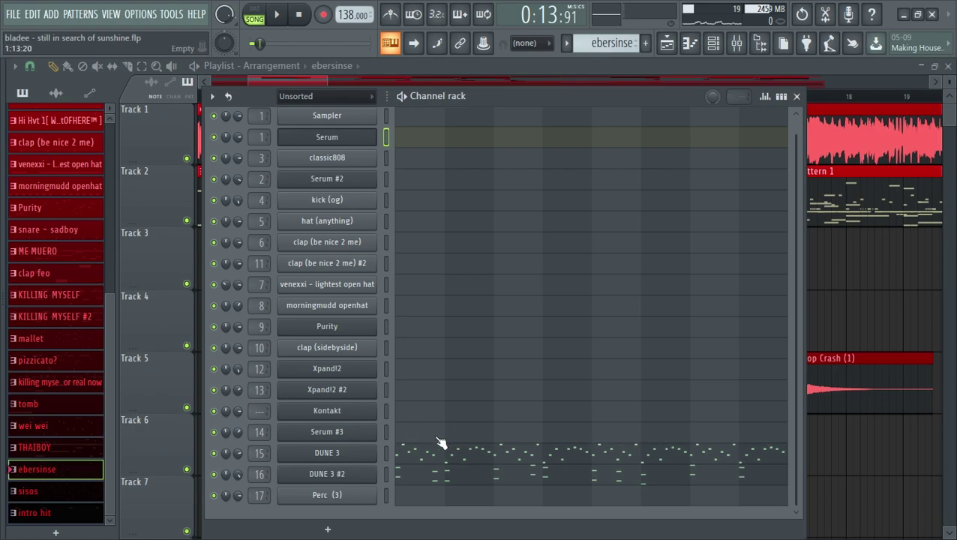
left_click(341, 452)
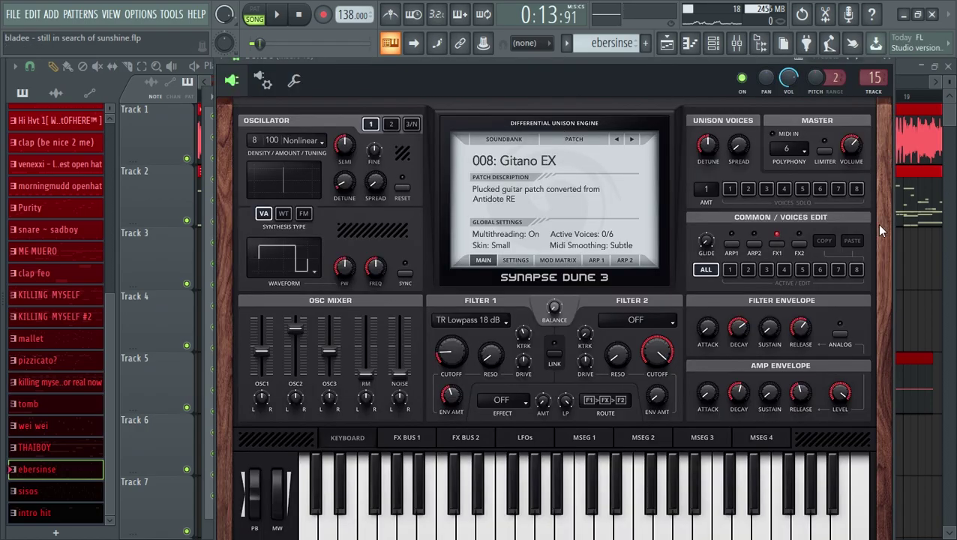
Step: Locate mixer insert 15 for the DUNE 3 channel and view its first Fruity parametric EQ 2
left_click(736, 43)
left_click(116, 197)
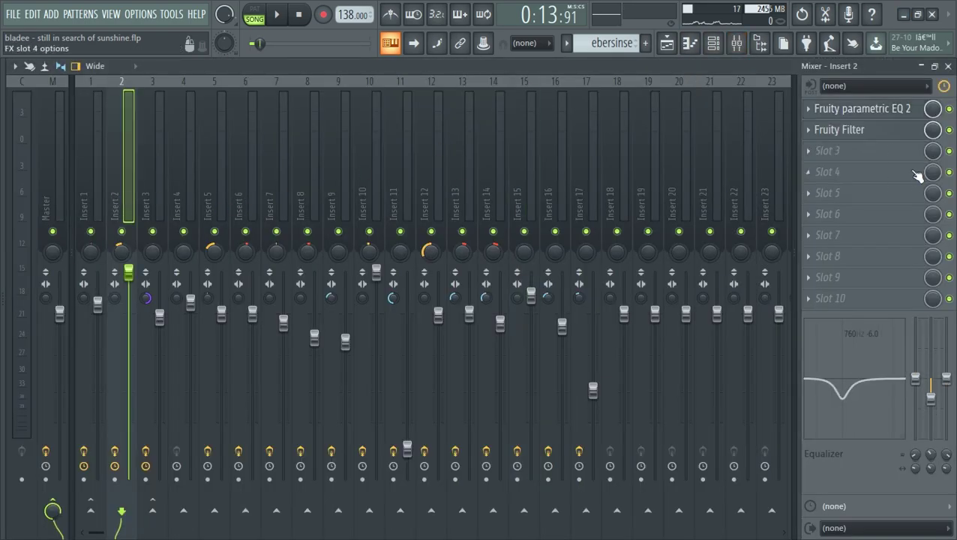
left_click(553, 206)
left_click(528, 197)
left_click(886, 110)
left_click(739, 44)
Step: Examine the FX, Fruity Filter and two remaining Fruity parametric EQ 2 effects on insert 15
left_click(831, 132)
left_click(818, 151)
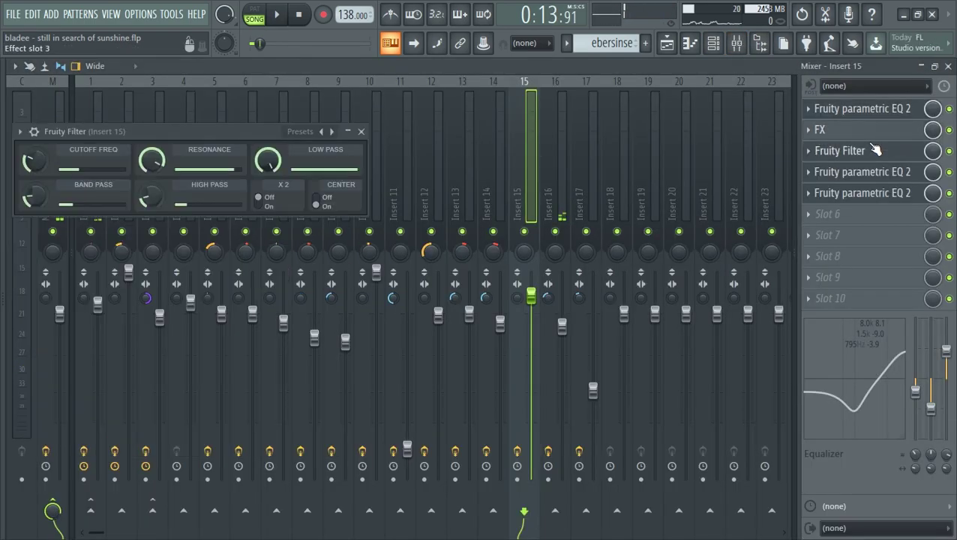
left_click(875, 150)
left_click(863, 171)
left_click(863, 171)
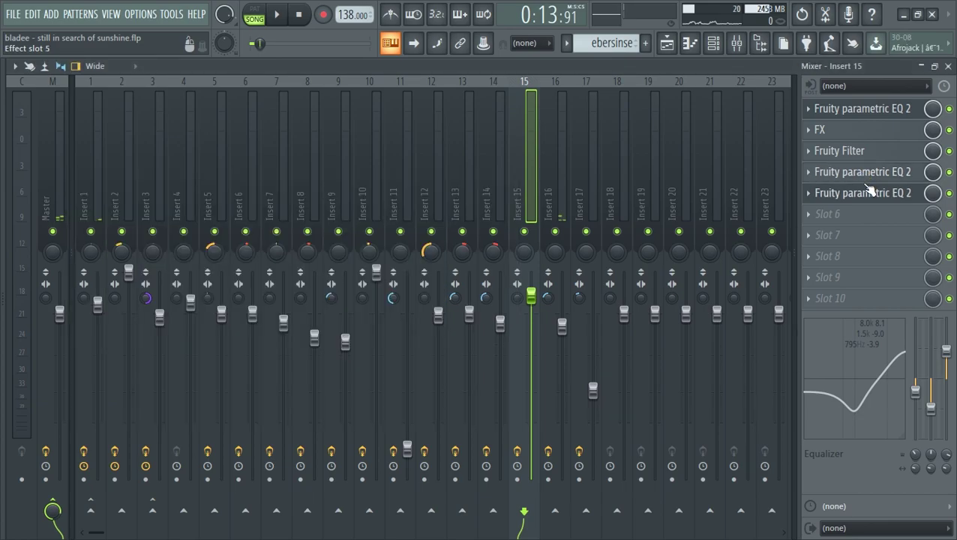
left_click(867, 187)
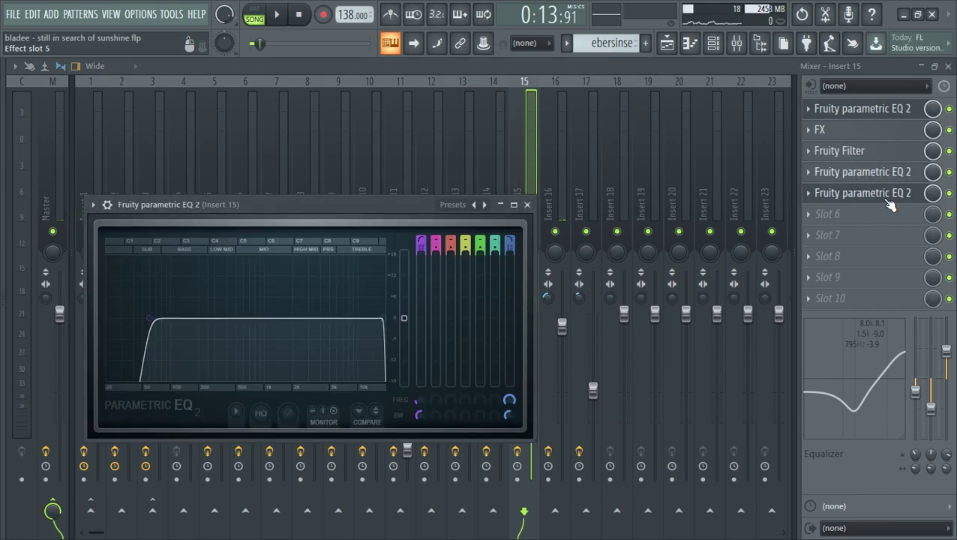
Step: View the DUNE 3 #2 synth from the ebersinse pattern and bring up its mixer insert 16
left_click(945, 362)
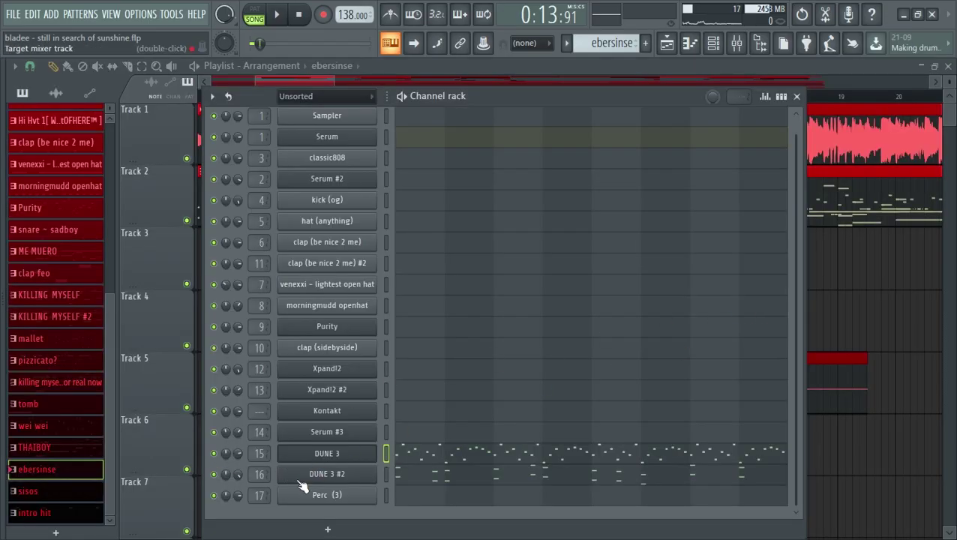
left_click(300, 477)
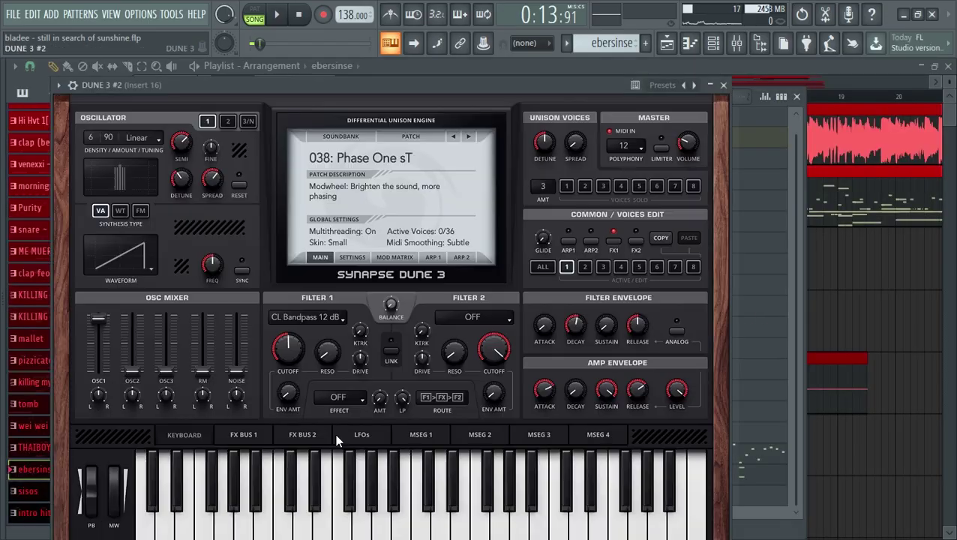
left_click(738, 45)
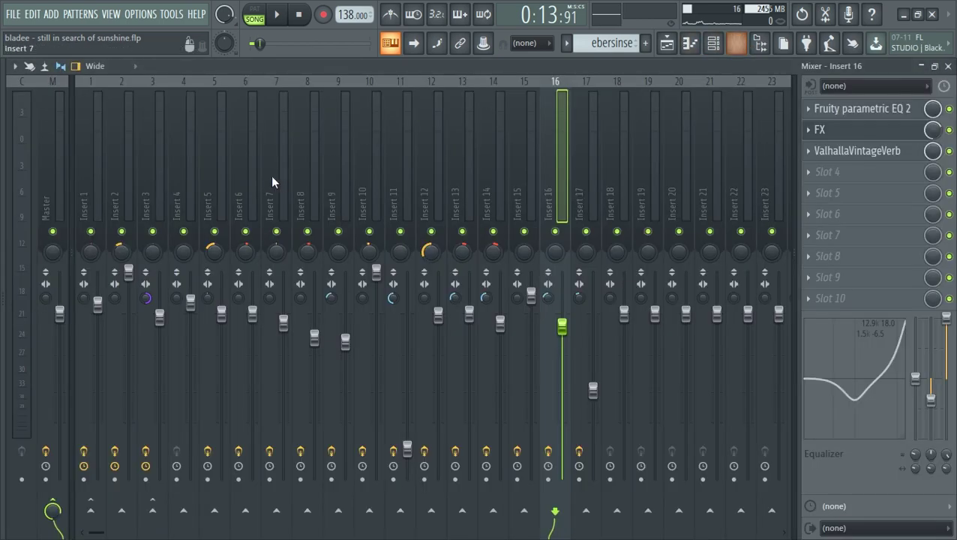
Step: Examine the Fruity parametric EQ 2, FX and ValhallaVintageVerb effects on insert 16
left_click(855, 111)
left_click(870, 131)
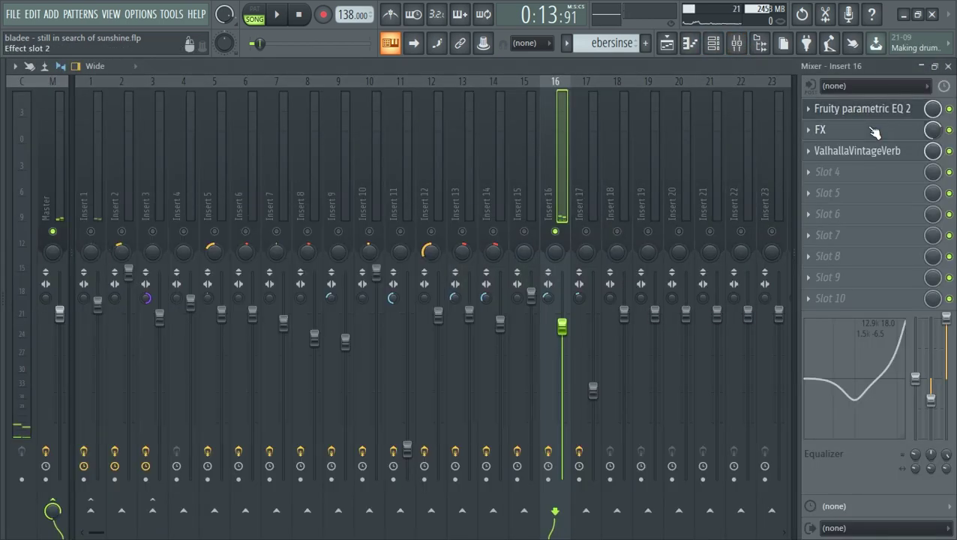
left_click(865, 150)
left_click(864, 149)
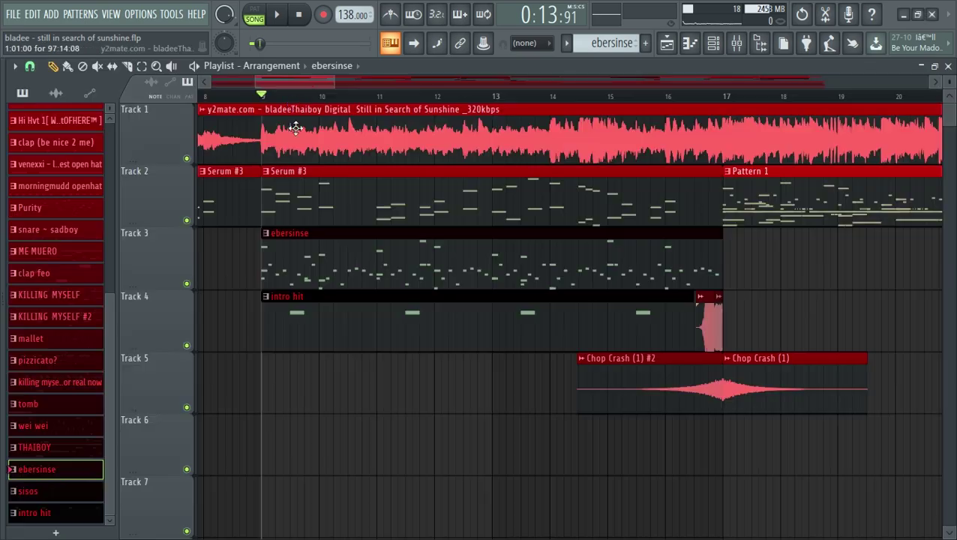
Step: Switch to the intro hit pattern on track 4 and inspect the sampler settings of its Perc (3) channel
scroll(290, 106, "down", 3)
left_click(331, 303)
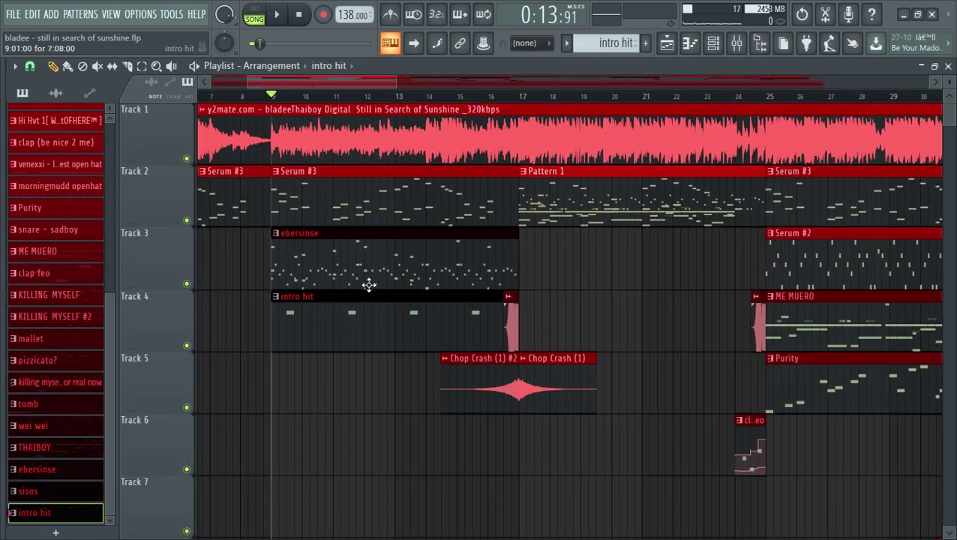
left_click(717, 43)
left_click(364, 496)
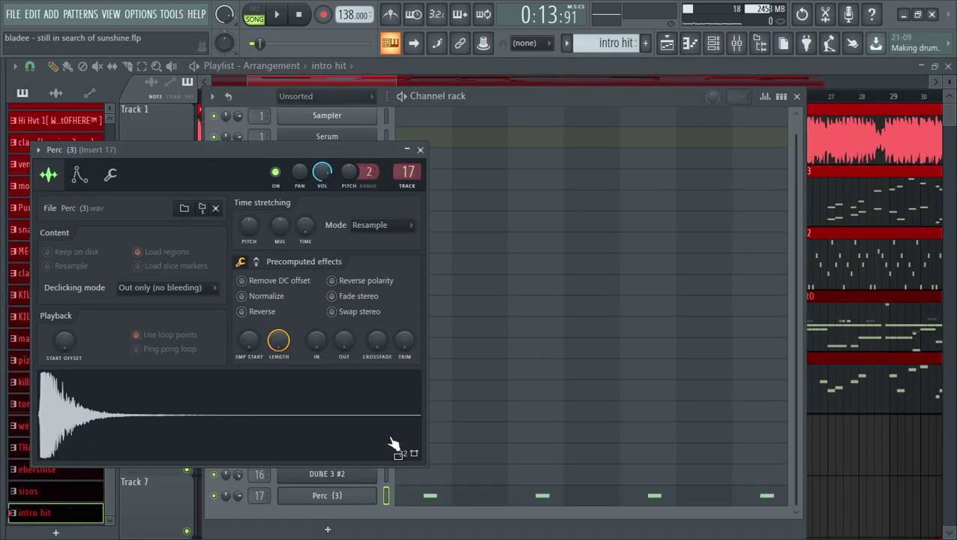
left_click(420, 149)
Step: Close the channel rack and bring up insert 14 in the mixer
left_click(713, 43)
left_click(737, 43)
left_click(565, 176)
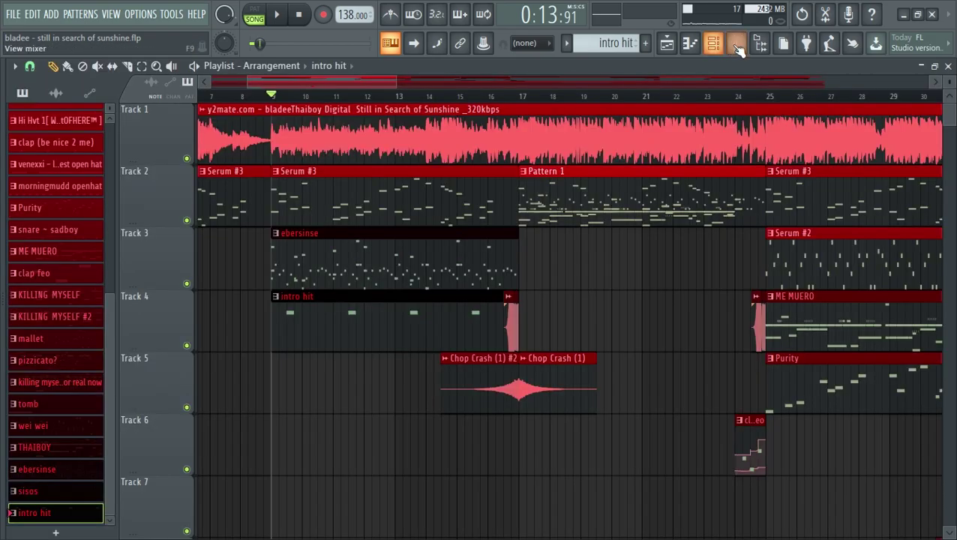
left_click(737, 45)
right_click(556, 232)
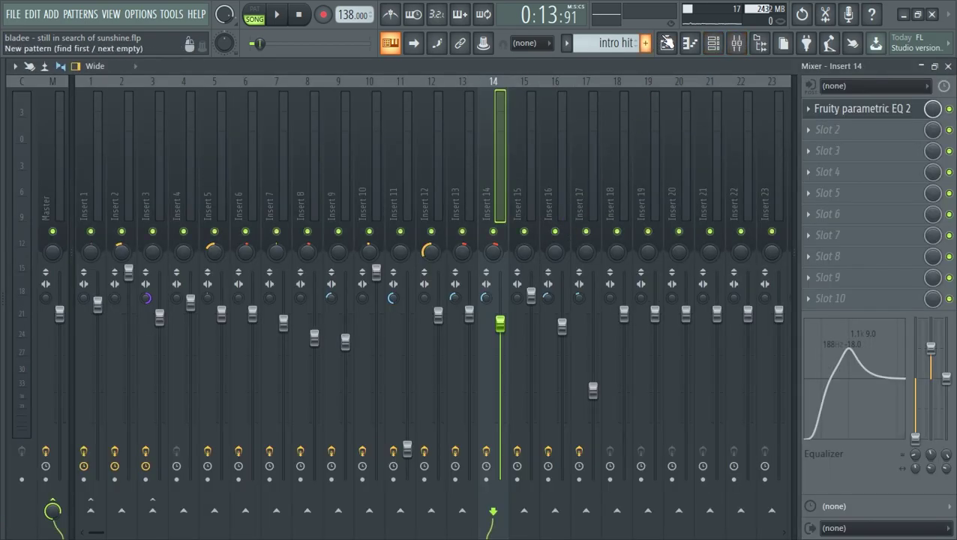
Step: Mute the reference audio on track 1 and briefly play the arrangement from bar 9
left_click(665, 42)
left_click(186, 159)
key("space")
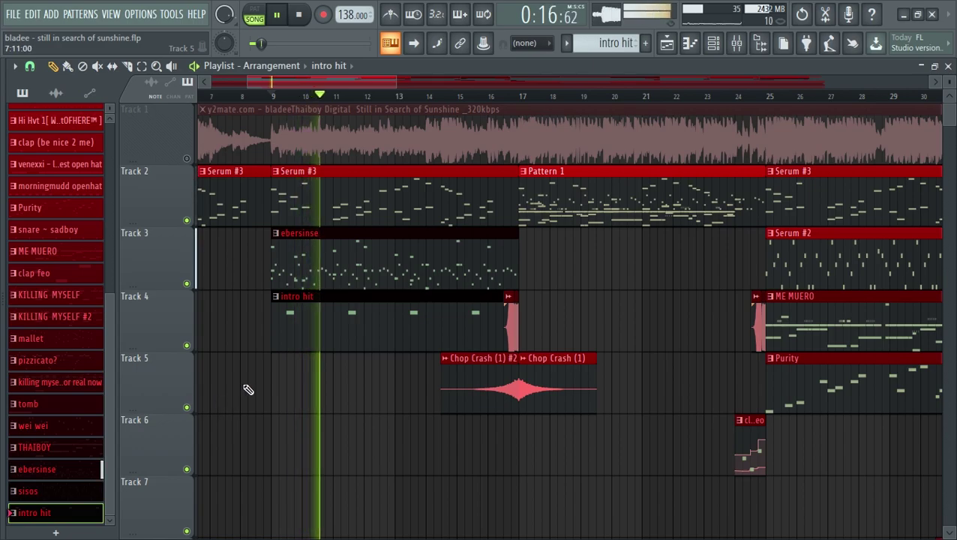
key("space")
Step: View the effect slots on the Master mixer track and return to the playlist
key("F9")
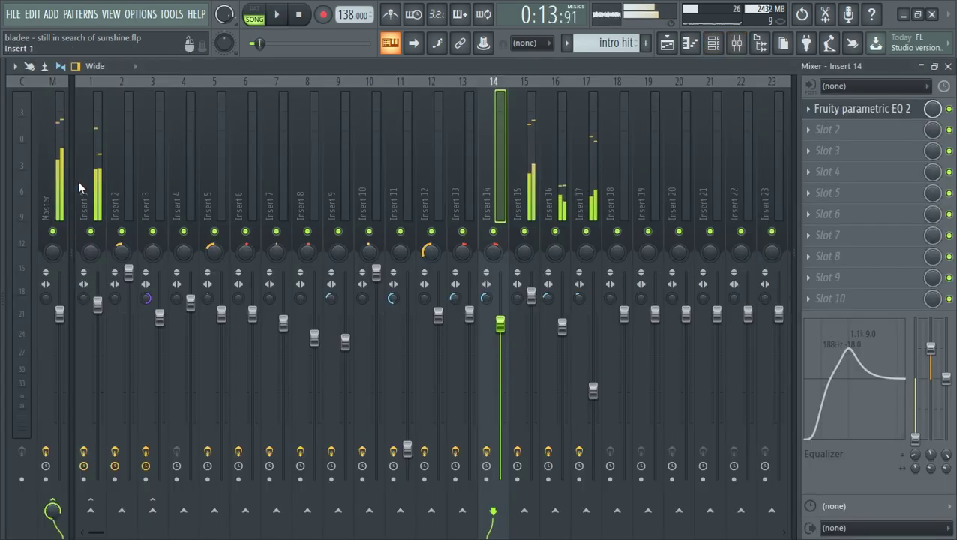
left_click(80, 188)
left_click(58, 156)
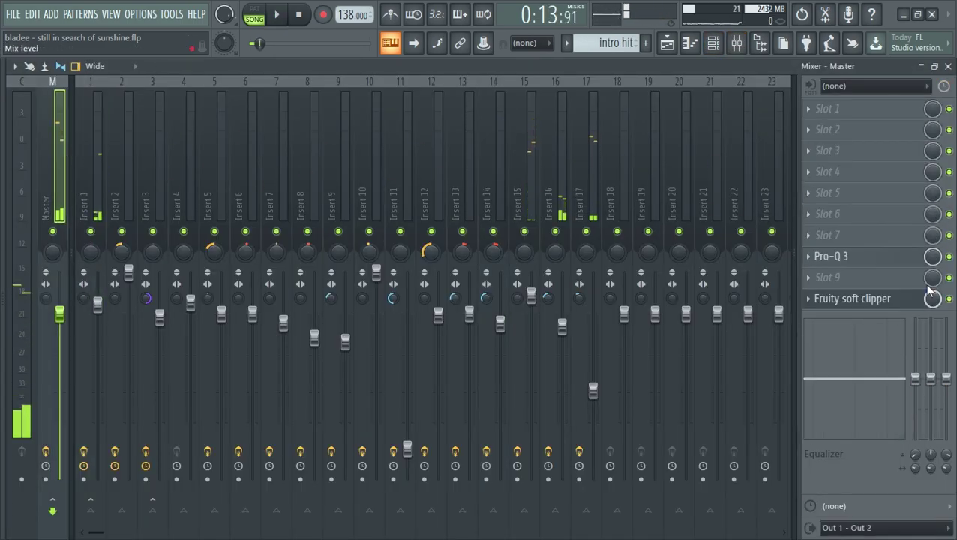
left_click(666, 42)
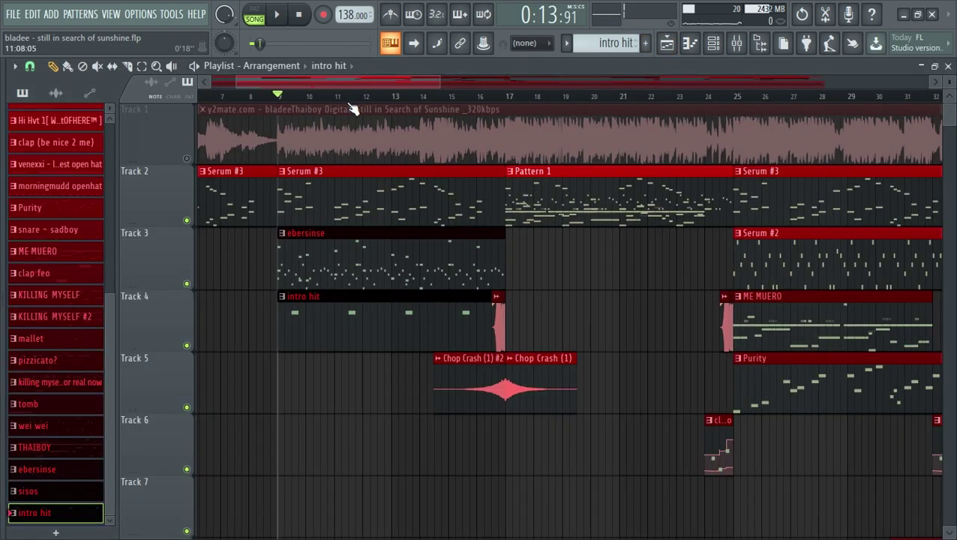
Step: Play the intro section from bar 9 up to the transition before bar 17
scroll(353, 109, "down", 3)
scroll(316, 225, "down", 10)
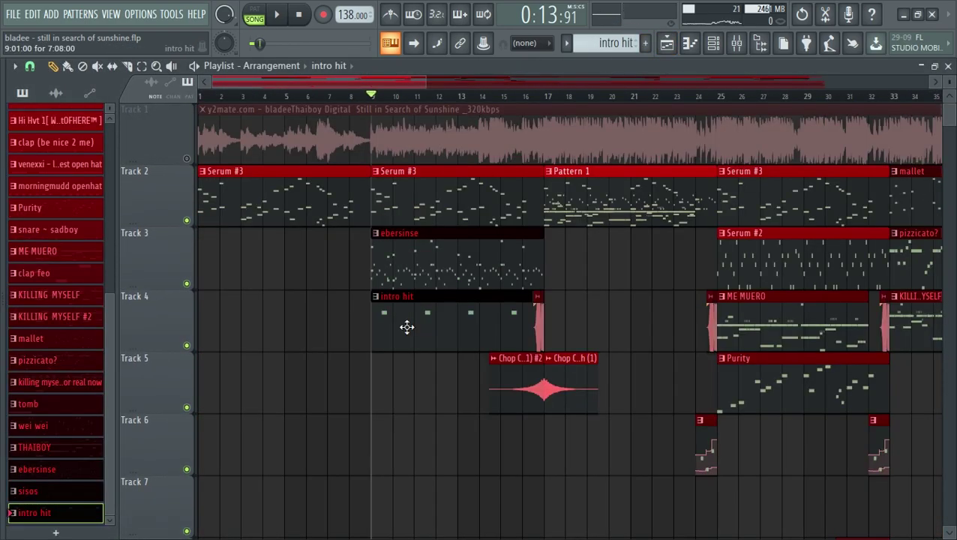
key("space")
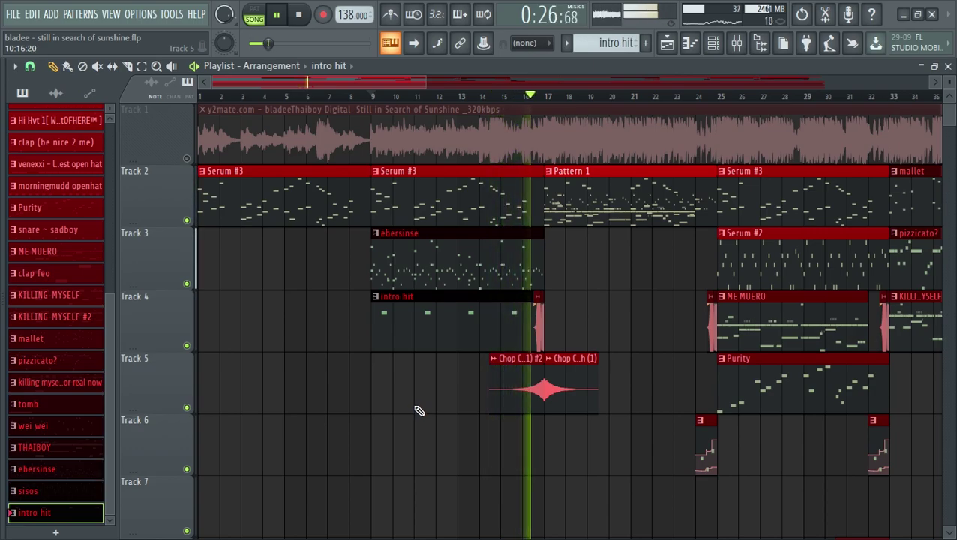
key("space")
Step: Look over the filter automation clips from track 10 downward and select the Chop Crash (1) #2 clip on track 5
scroll(631, 343, "down", 5)
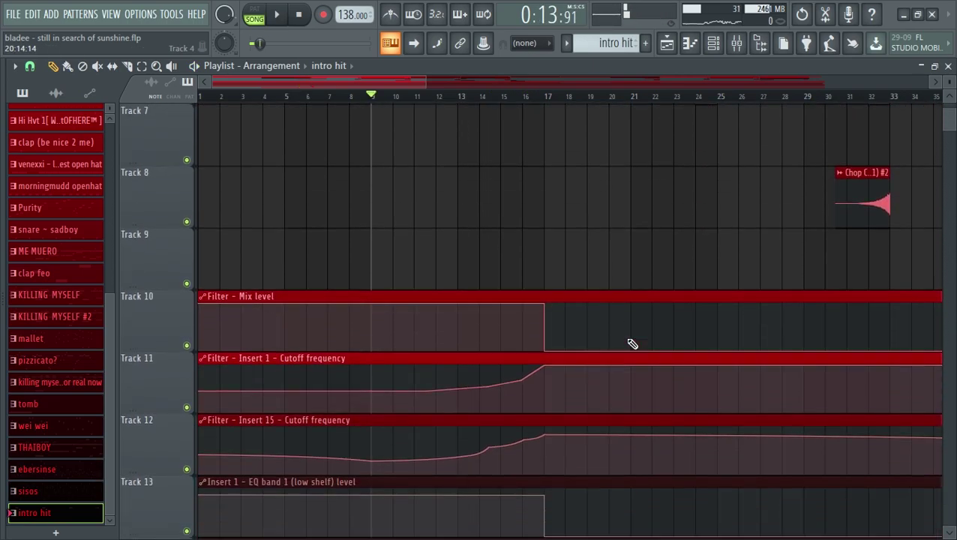
scroll(632, 343, "up", 4)
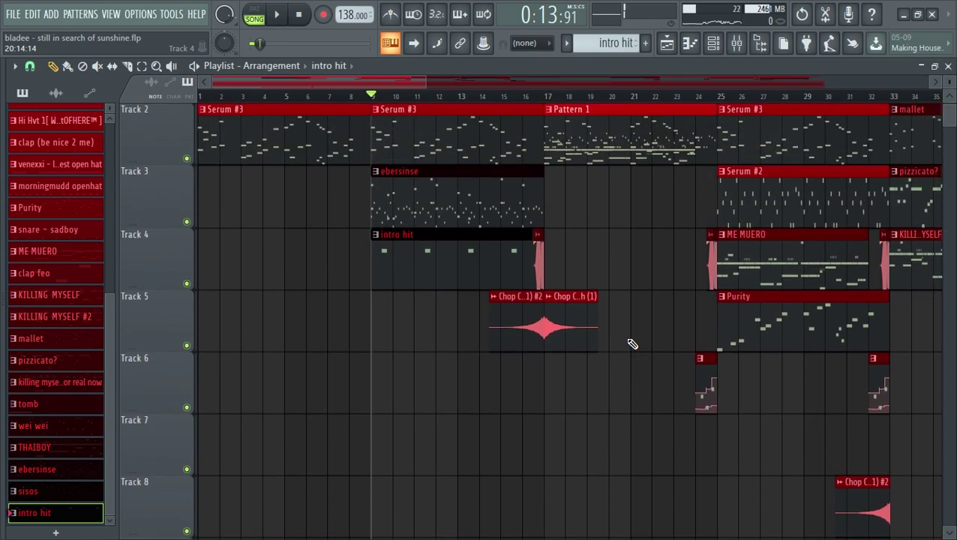
scroll(544, 96, "up", 5)
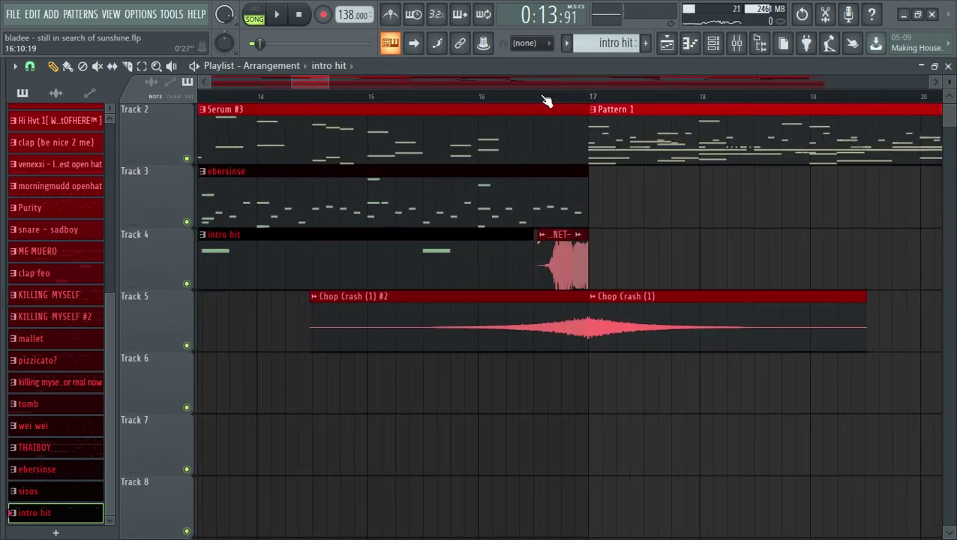
left_click(493, 343)
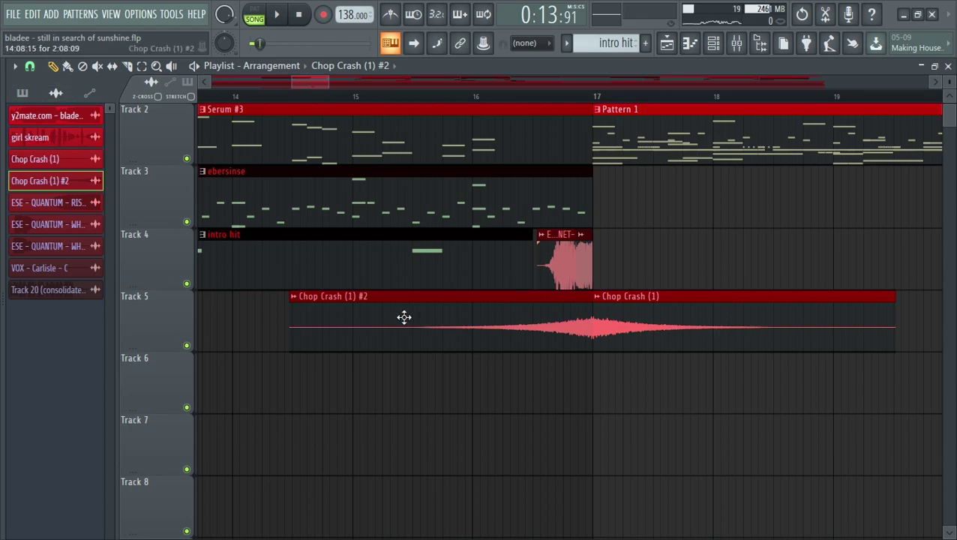
Step: Move the playhead to just after bar 16 and solo track 4
left_click(489, 100)
scroll(489, 100, "down", 2)
scroll(490, 100, "up", 3)
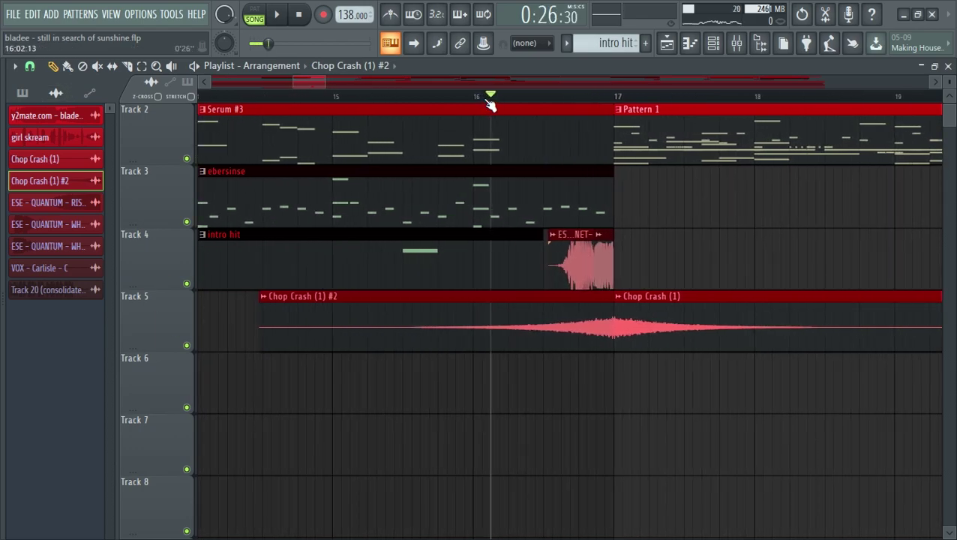
scroll(491, 105, "down", 2)
right_click(187, 284)
scroll(538, 105, "up", 1)
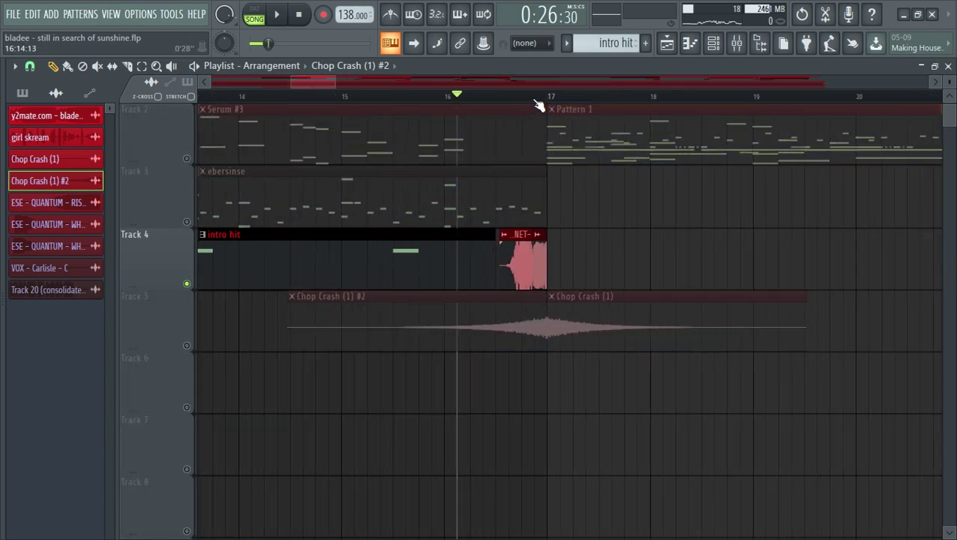
Step: Play the soloed track 4 from just before the whoosh hit clip and select that clip
scroll(538, 105, "up", 2)
left_click(461, 98)
scroll(462, 102, "up", 1)
key("space")
key("space")
mouse_move(525, 256)
left_mouse_down()
mouse_move(567, 268)
mouse_move(526, 267)
left_mouse_up()
Step: Reposition the playhead inside the whoosh hit before bar 17 and play that part again
scroll(564, 98, "up", 1)
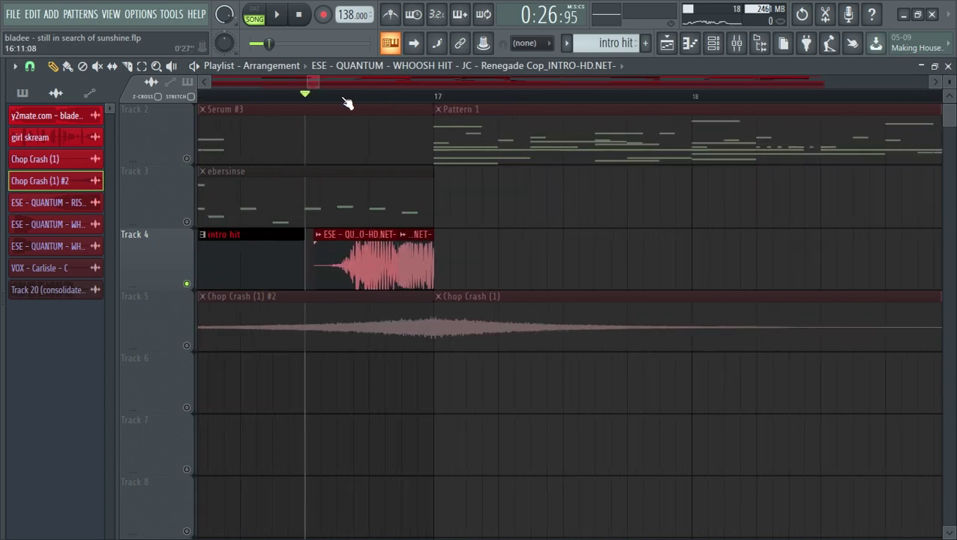
scroll(352, 104, "up", 2)
left_click_drag(322, 100, 357, 98)
scroll(361, 106, "down", 3)
scroll(360, 105, "down", 5)
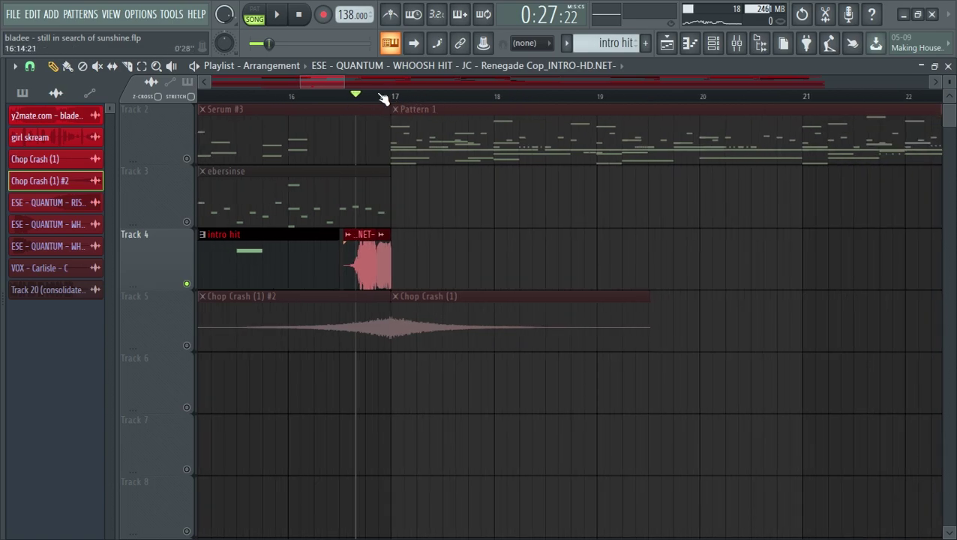
key("space")
key("space")
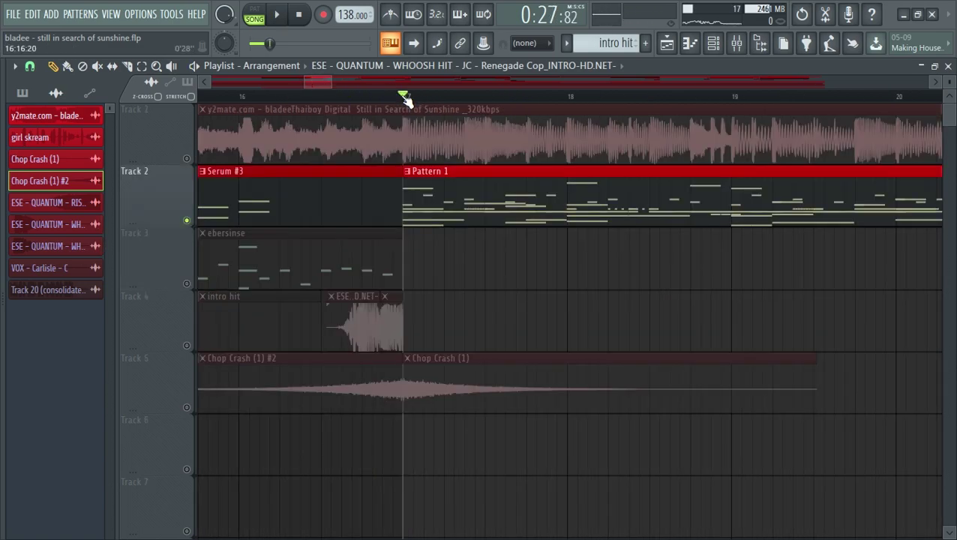
Step: Select Pattern 1 on track 2 and show its channels in the channel rack
scroll(405, 100, "down", 5)
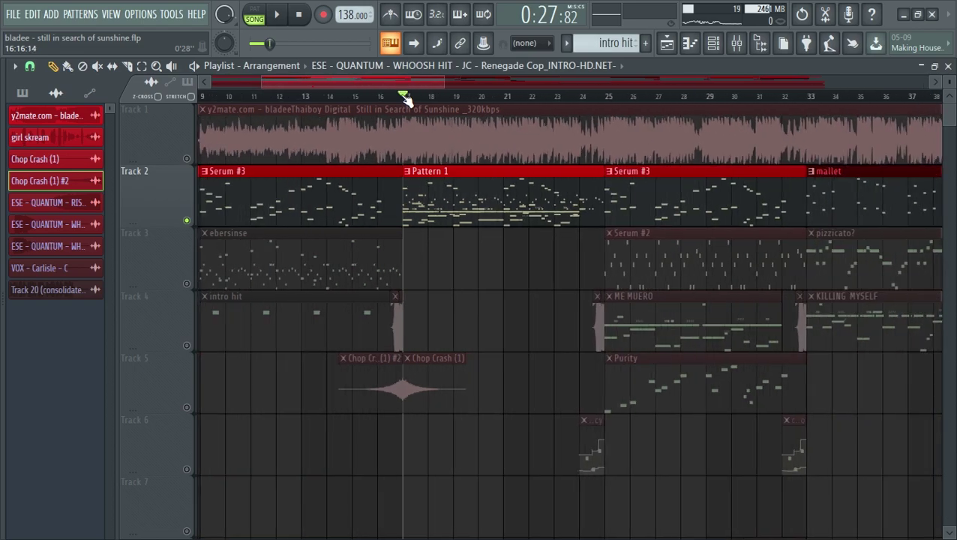
left_click(717, 44)
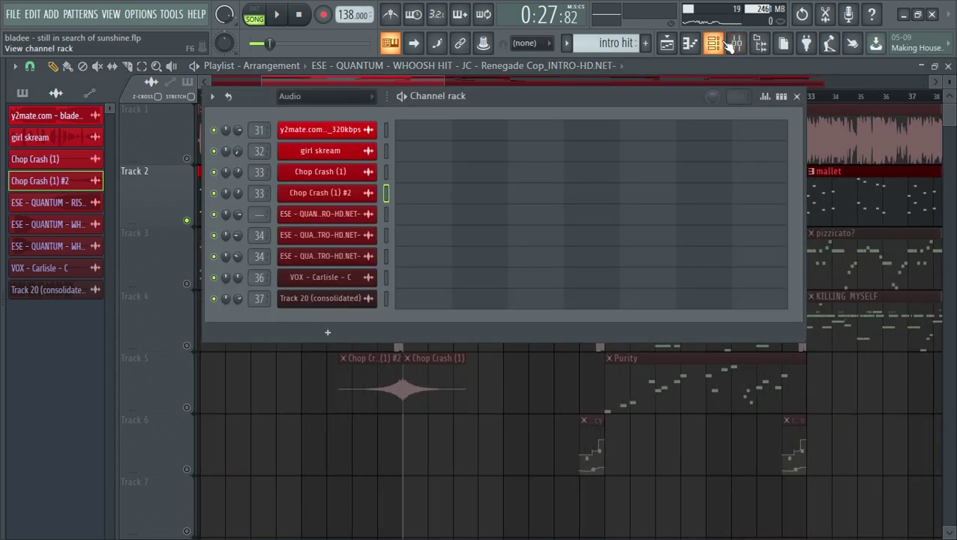
right_click(416, 432)
left_click(476, 186)
left_click(713, 44)
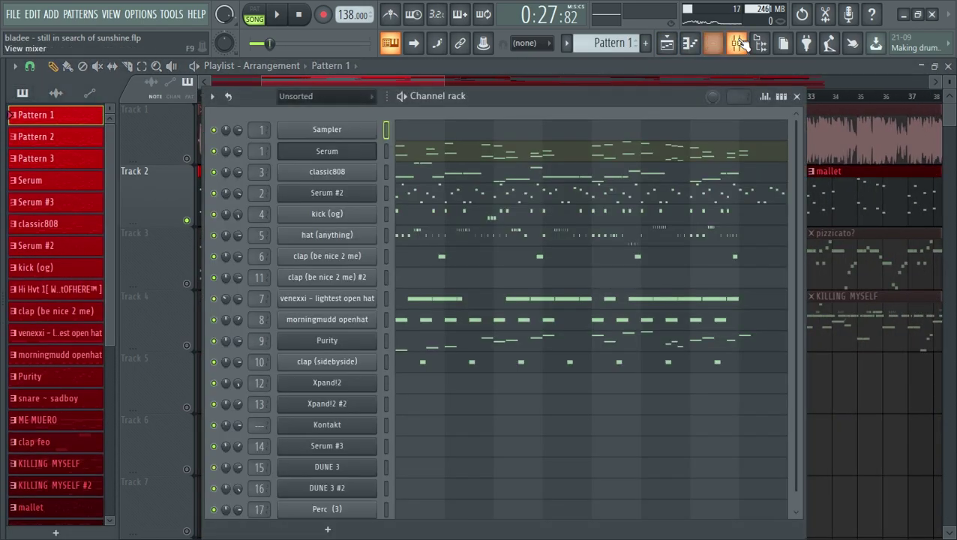
Step: Open the classic808 channel's notes in the piano roll and play them in pattern mode
left_click(431, 177)
key("l")
key("space")
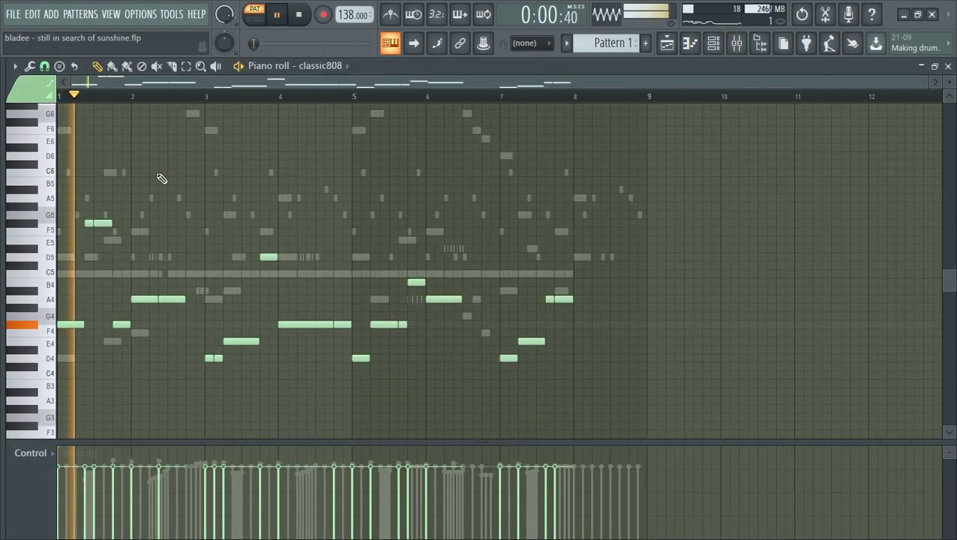
Step: Examine the Saturn 2, Fruity parametric EQ 2 and Fruity Limiter effects on mixer insert 3, stopping playback
left_click(732, 44)
left_click(162, 167)
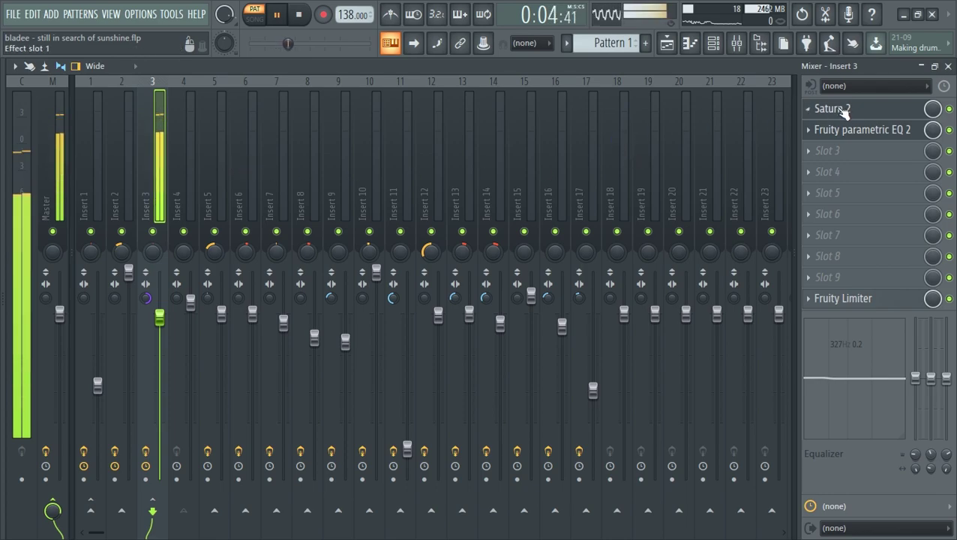
left_click(844, 111)
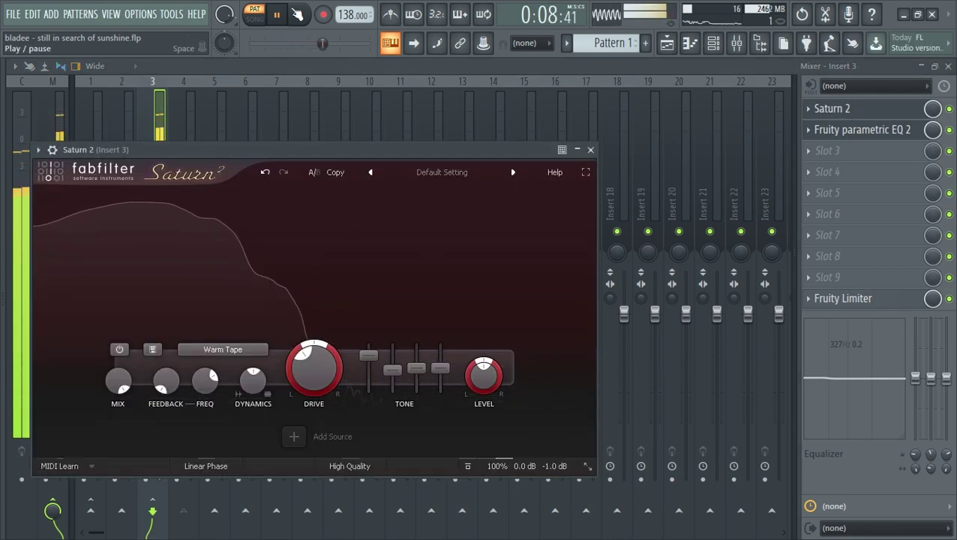
left_click(280, 15)
left_click(868, 134)
left_click(869, 135)
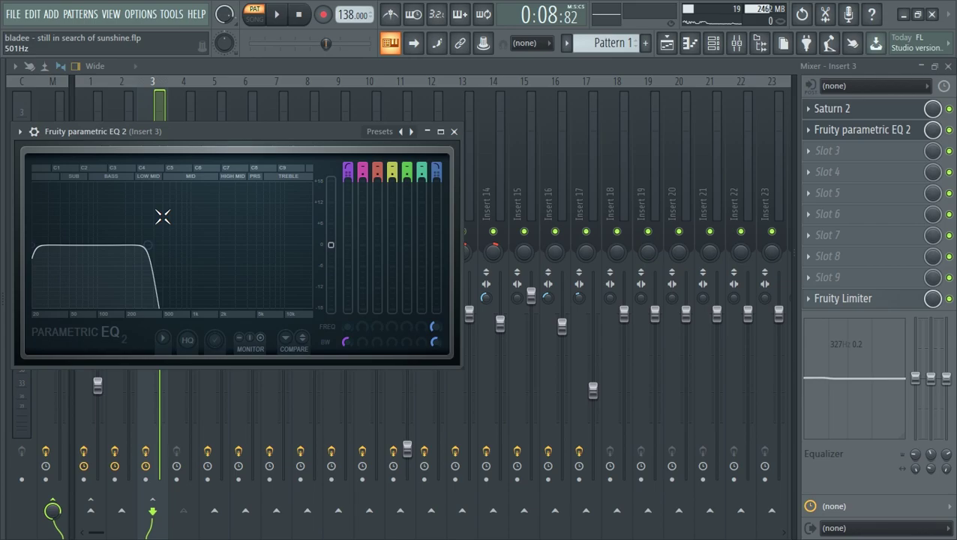
left_click(900, 303)
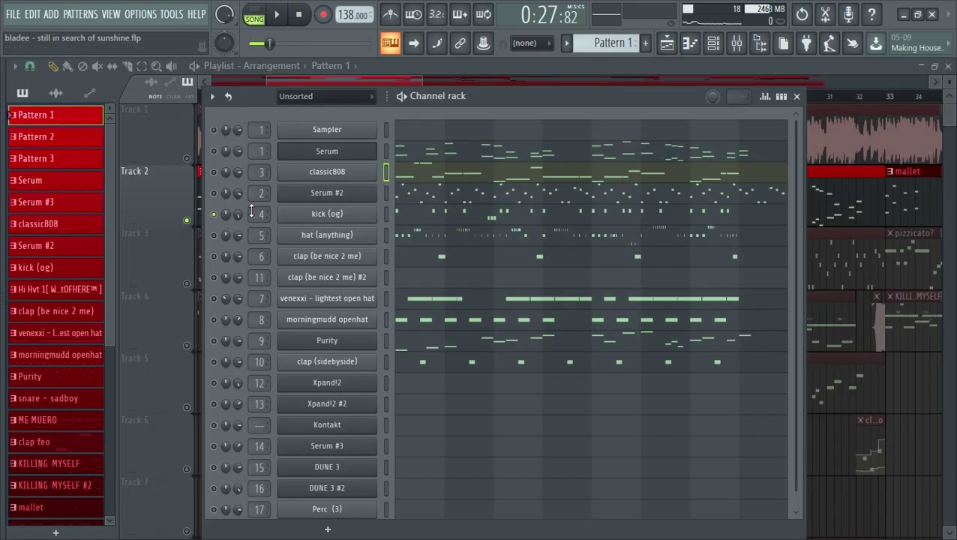
Step: Play the kick (og) and hat (anything) channels of Pattern 1 in solo, one after the other, from bar 17
key("space")
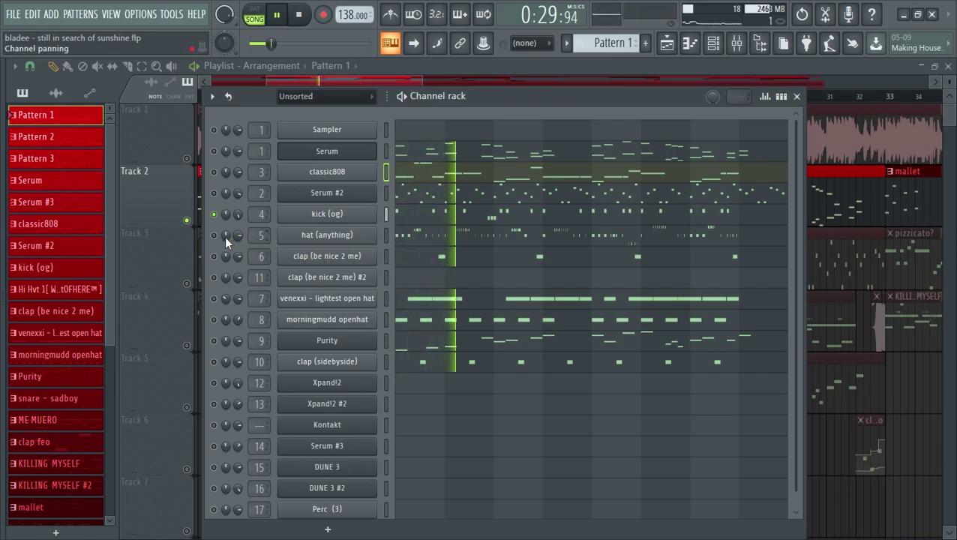
key("space")
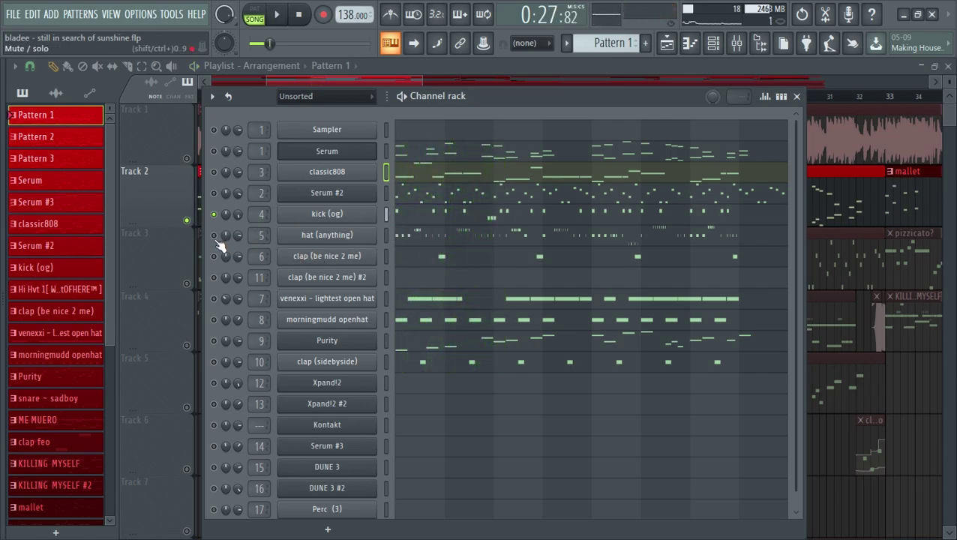
key("space")
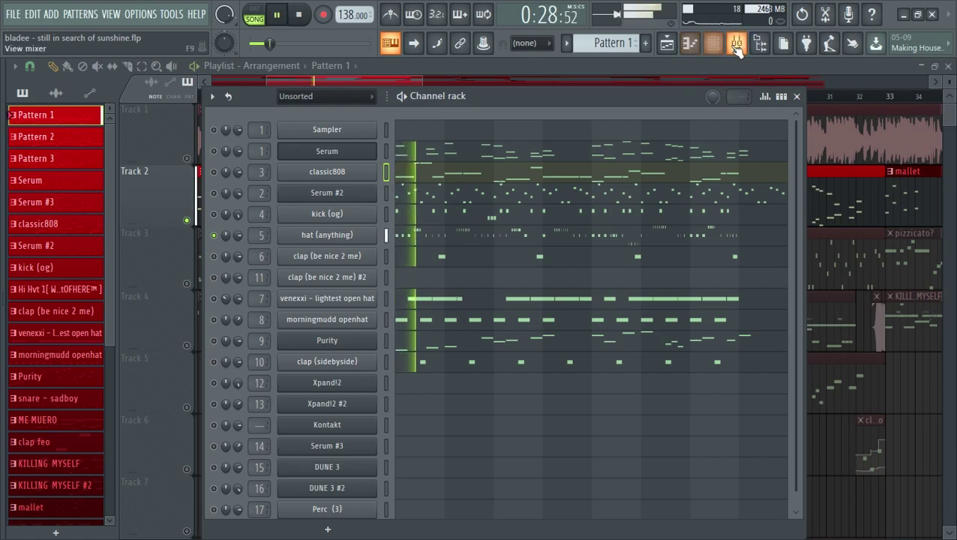
Step: Examine the Fruity Fast Dist effect on mixer insert 5, stopping playback
left_click(737, 42)
key("space")
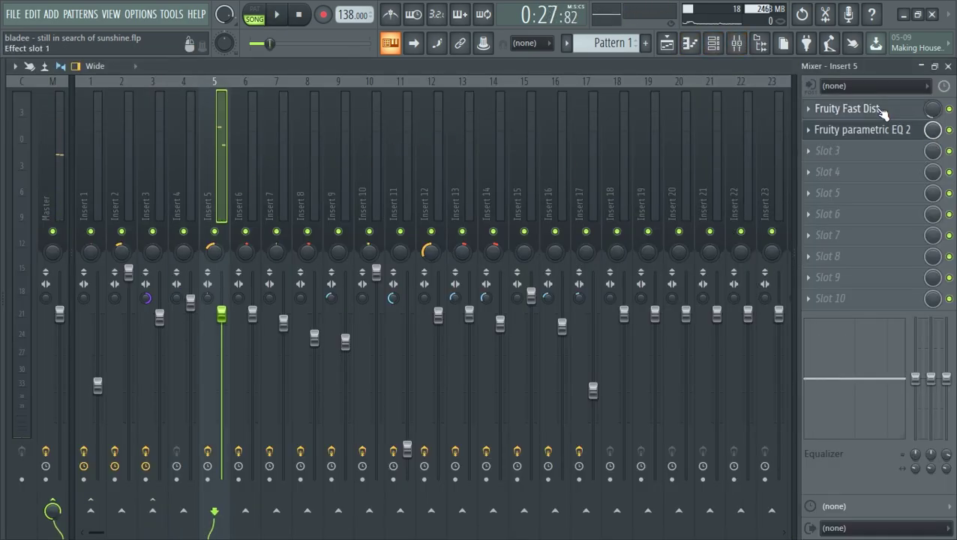
left_click(883, 113)
left_click(883, 112)
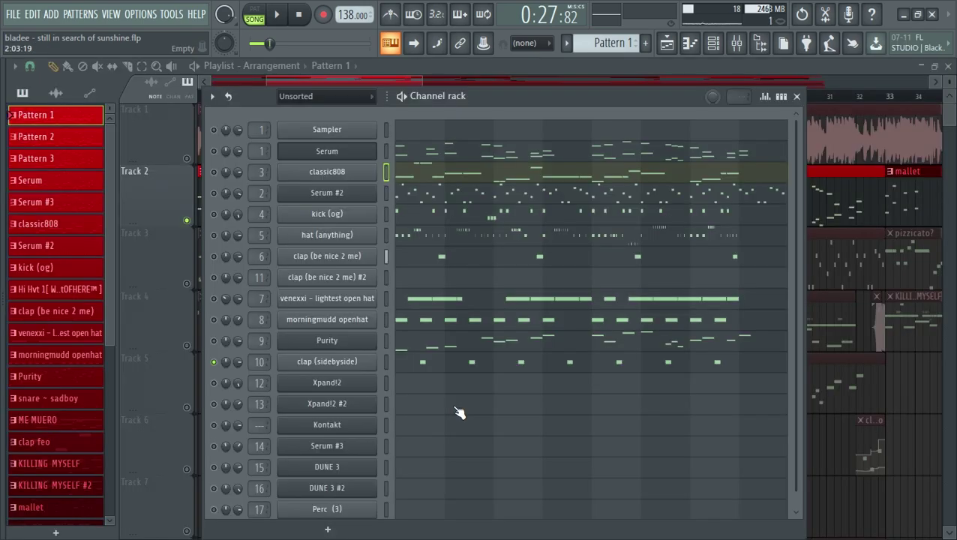
Step: Play the clap (sidebyside), morningmudd openhat and venexxi open hat channels in solo from bar 17, and both open hats together
key("space")
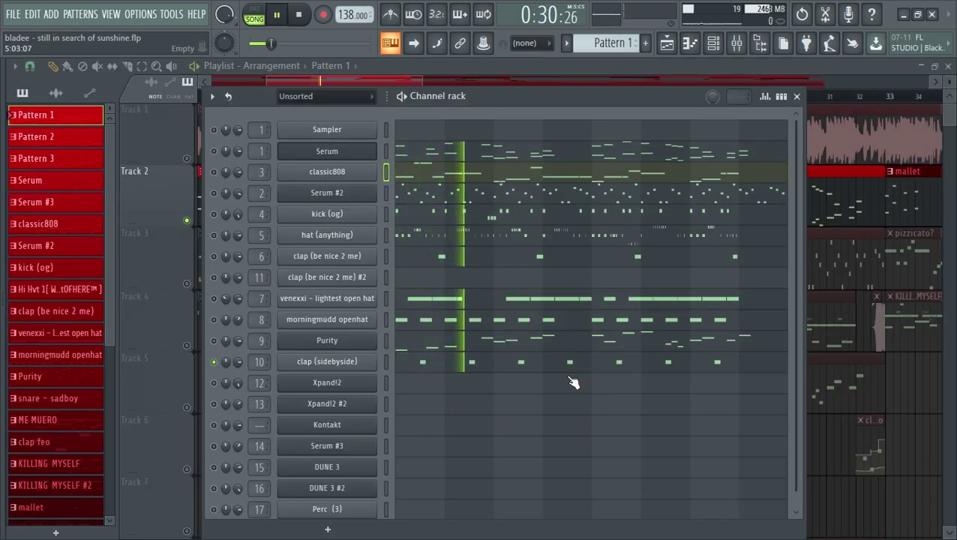
key("space")
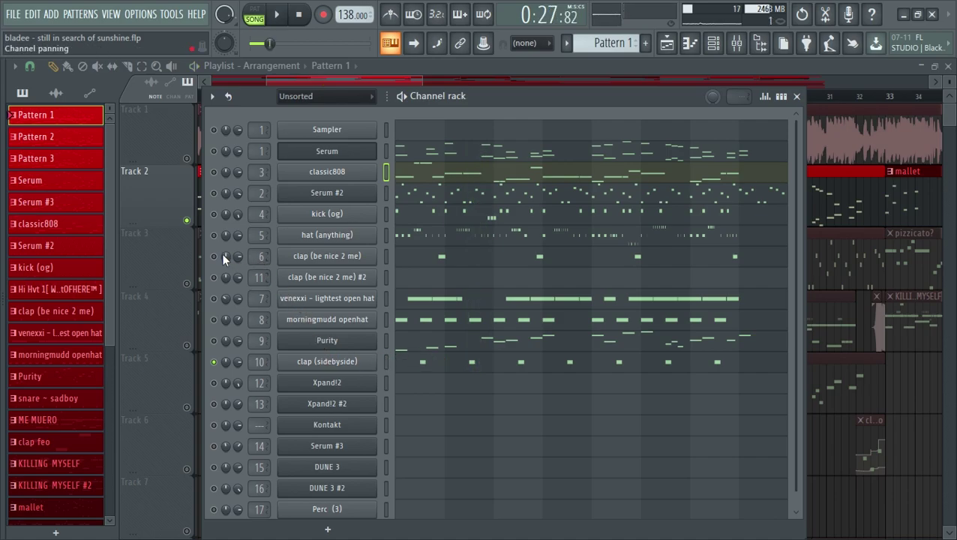
key("space")
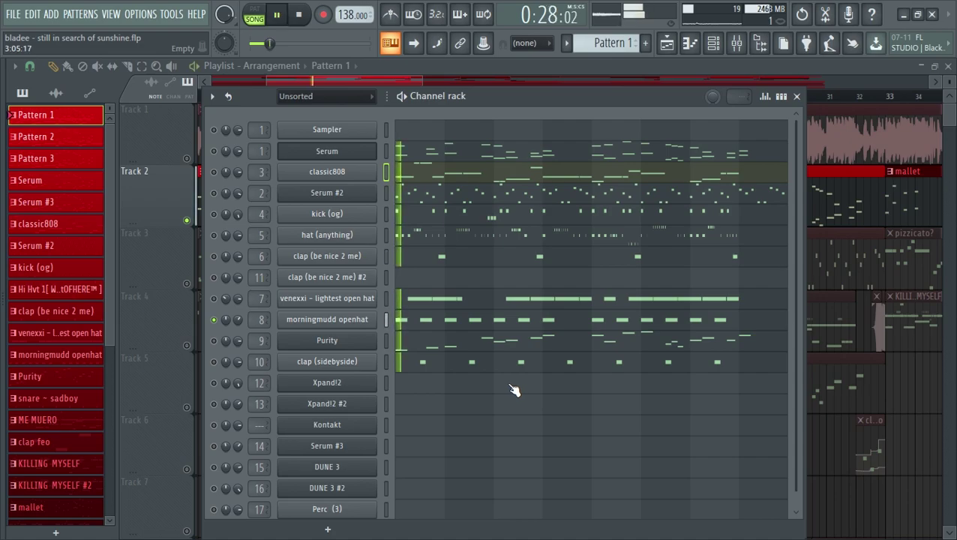
key("space")
key("space")
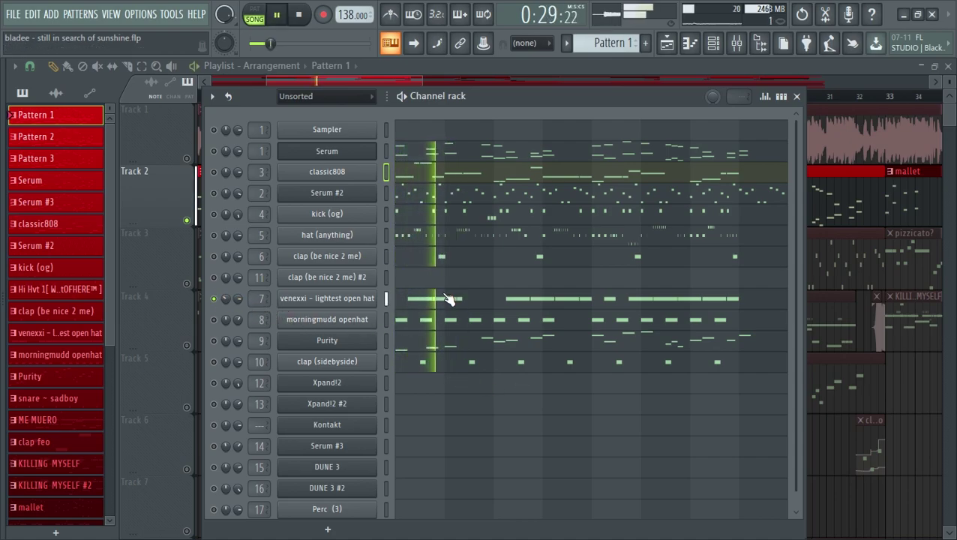
key("space")
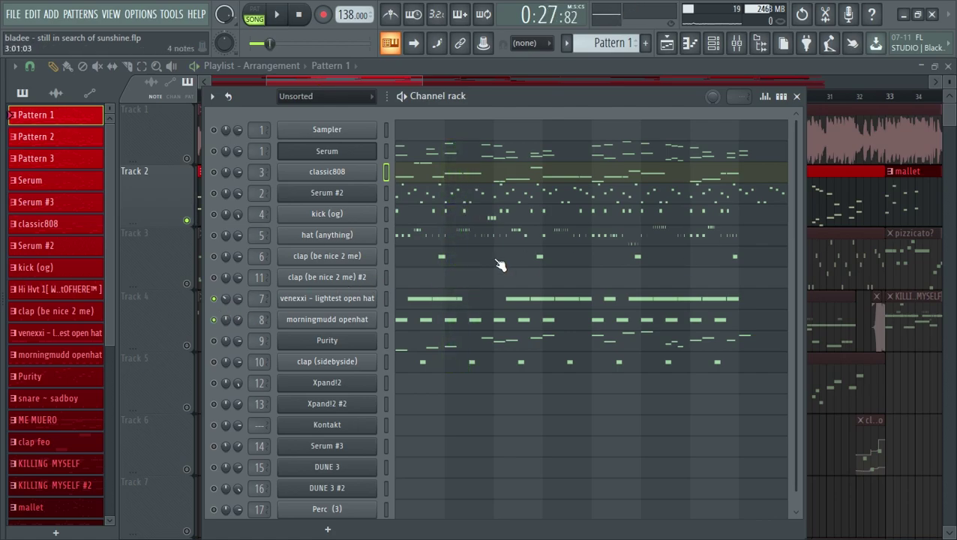
key("space")
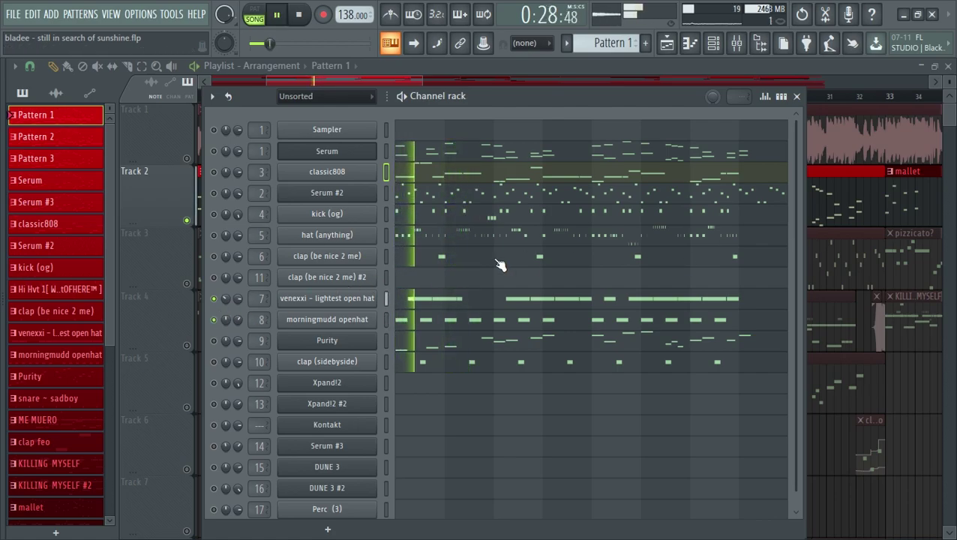
key("space")
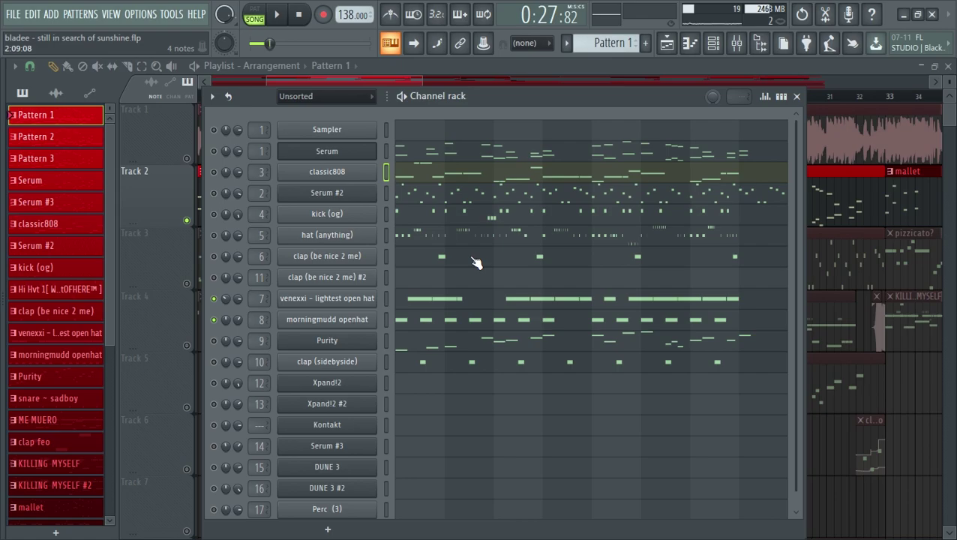
Step: Play the Serum #2 channel in solo and examine the oscillator and effects settings of its Serum instrument
key("space")
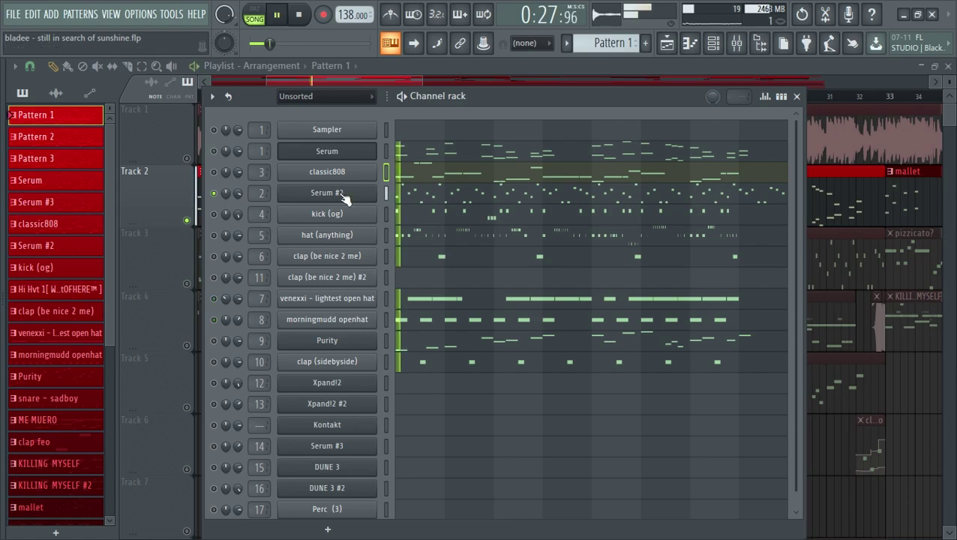
left_click(343, 195)
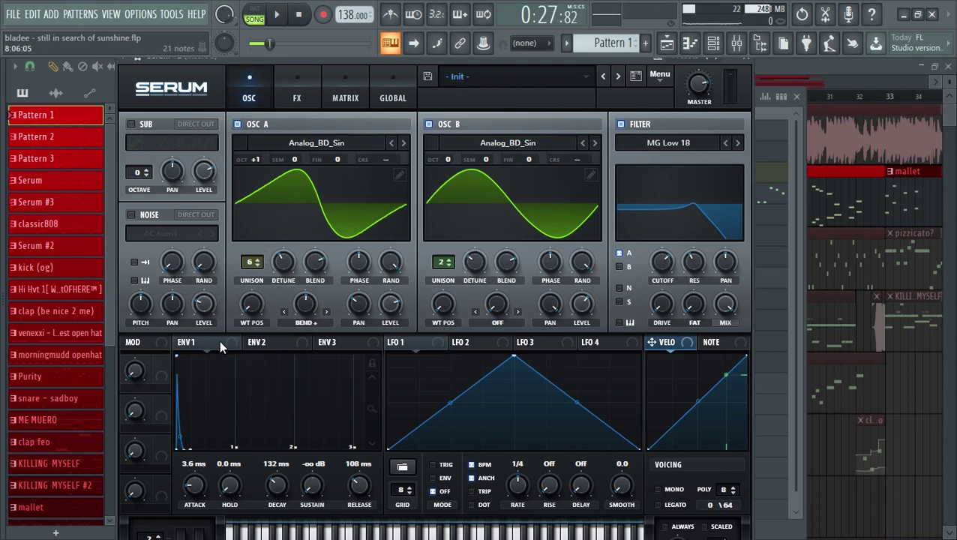
left_click(295, 94)
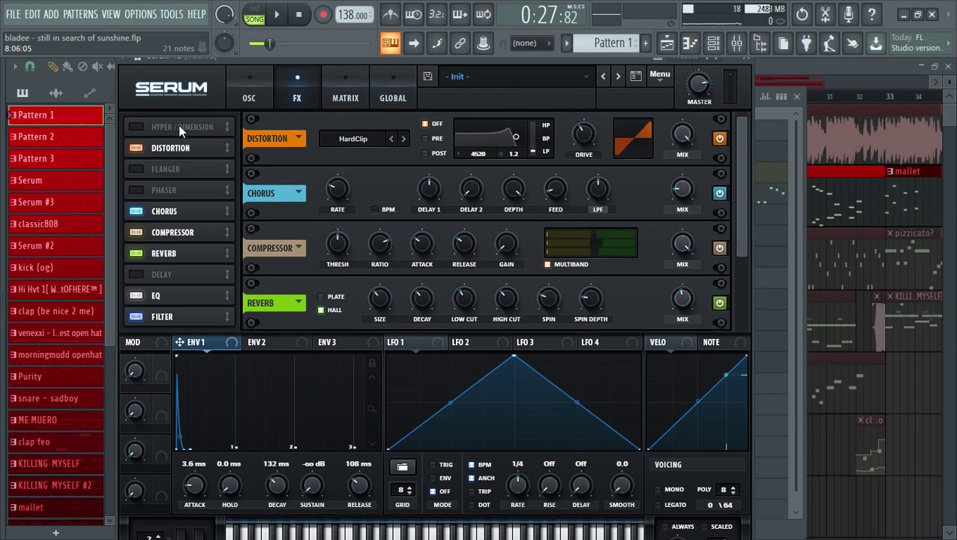
scroll(733, 237, "down", 3)
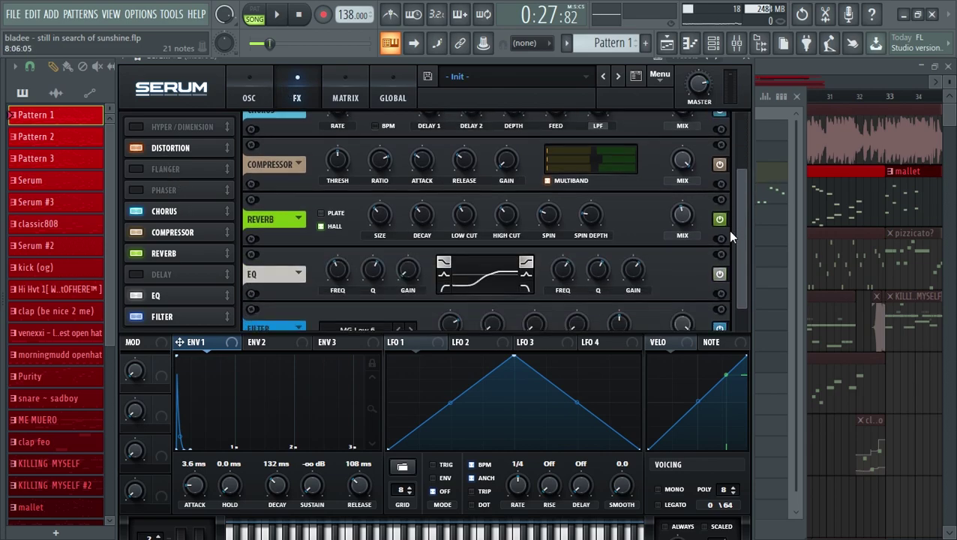
scroll(735, 252, "down", 1)
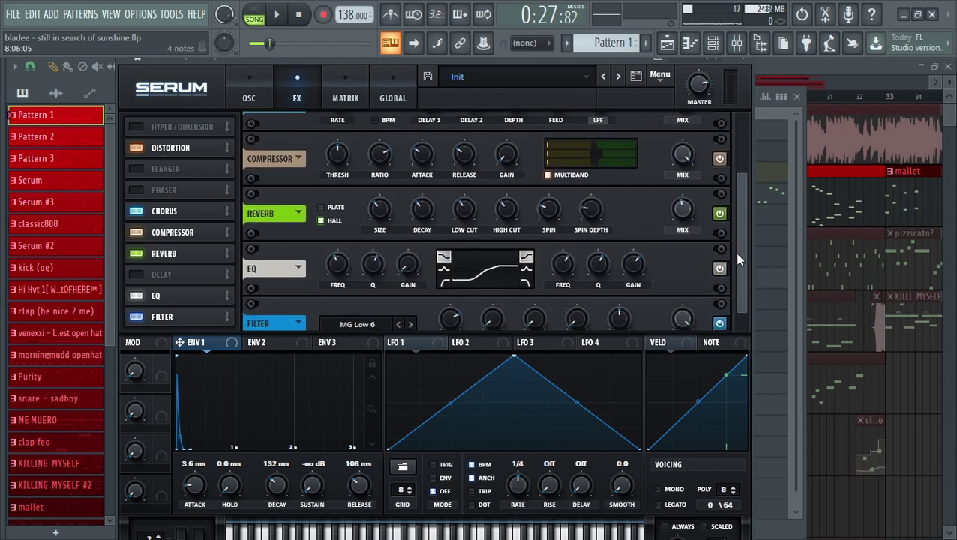
Step: Open the Serum #2 channel's notes in the piano roll and play them in pattern mode
key("F7")
left_click_drag(177, 83, 144, 83)
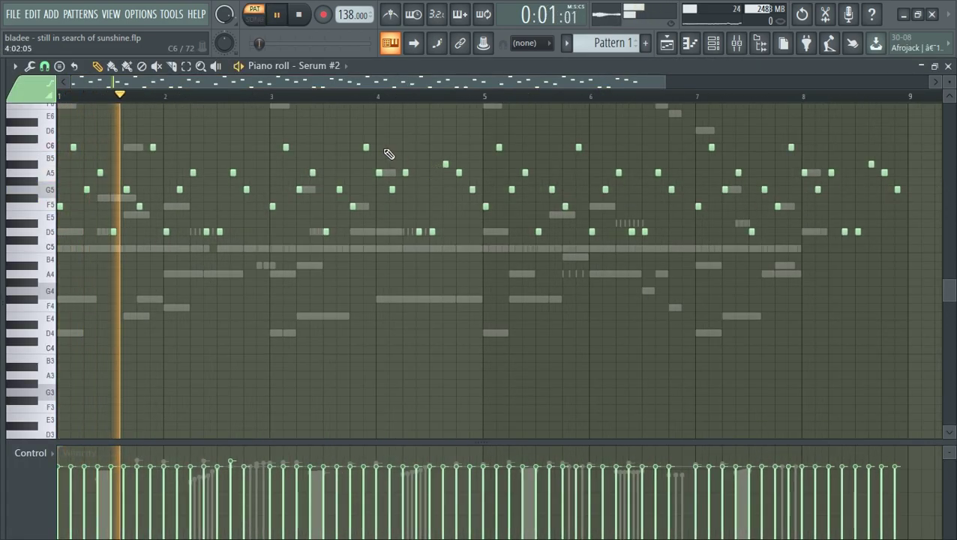
scroll(384, 171, "up", 1)
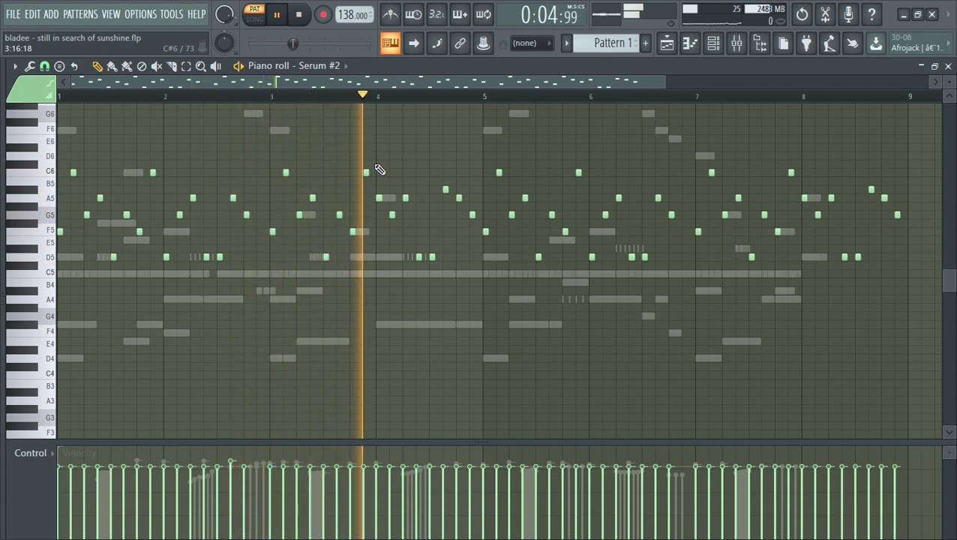
key("space")
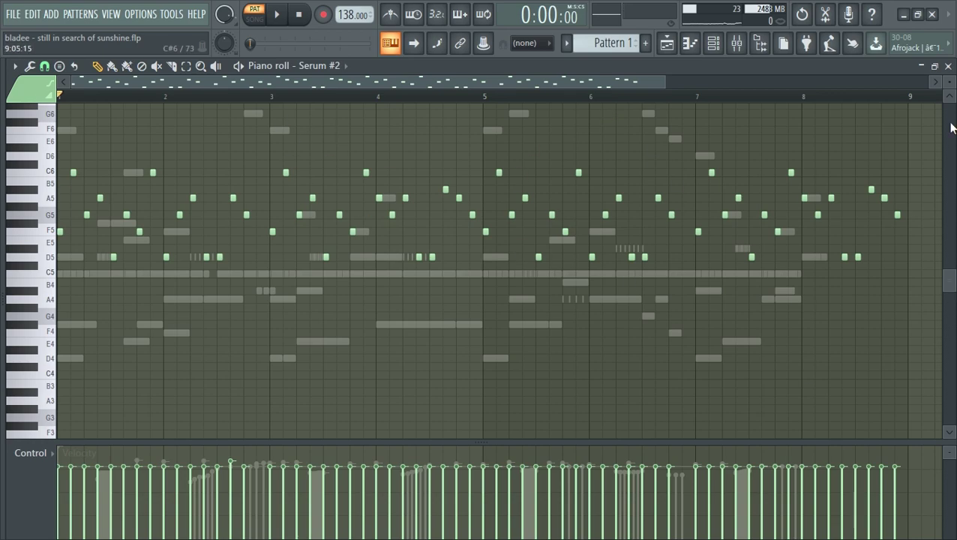
Step: Show the channel rack and play the Serum and Purity channels in solo, one after the other
left_click(707, 46)
key("space")
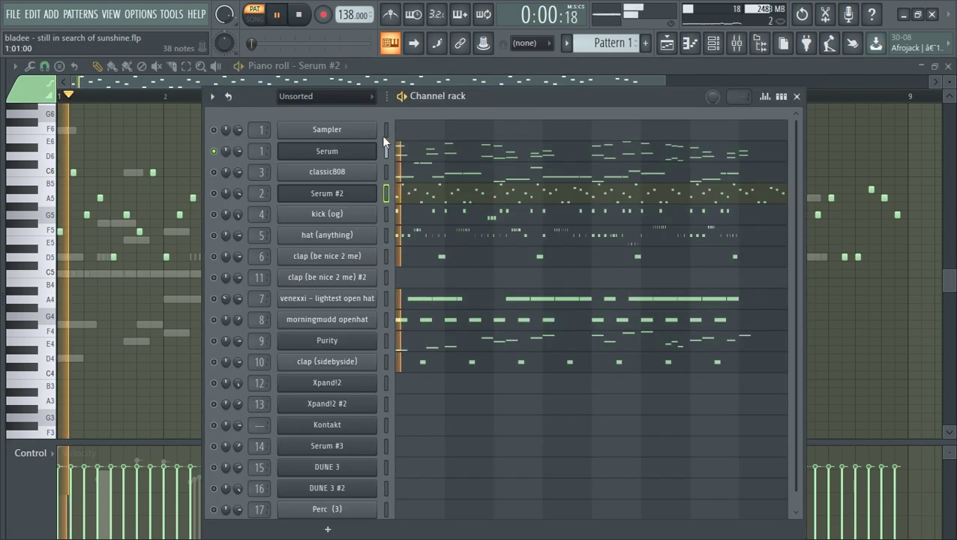
key("space")
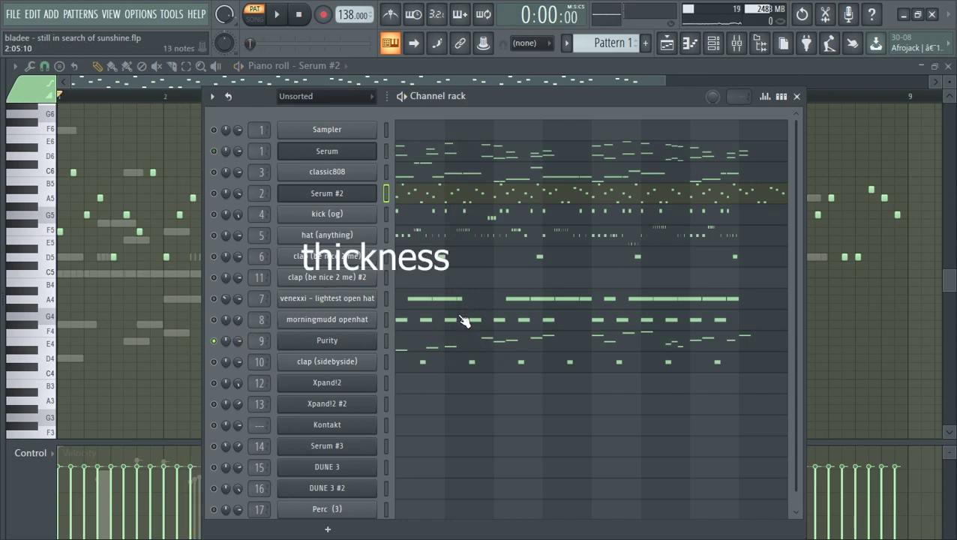
key("space")
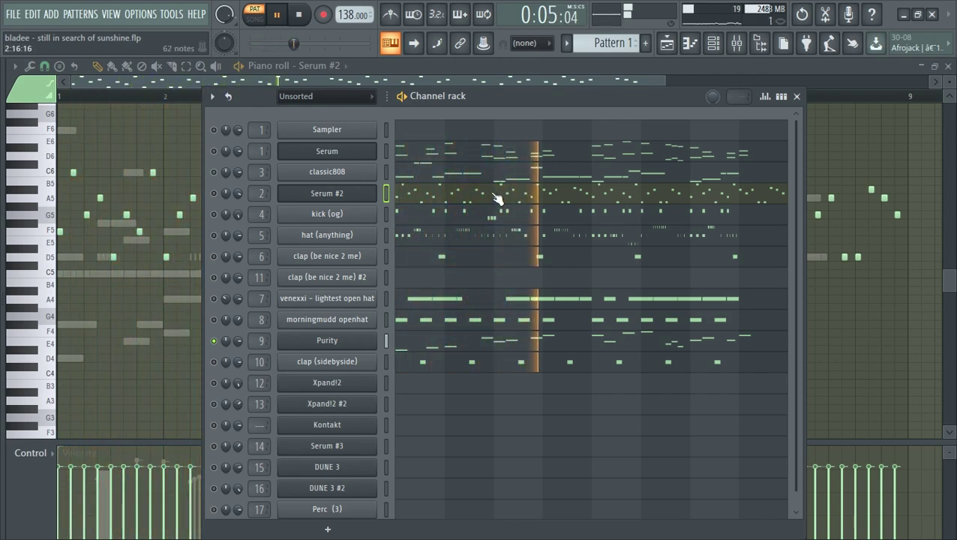
Step: Open the Serum channel's notes in the piano roll and stop playback
left_click(496, 161)
key("space")
scroll(231, 220, "up", 1)
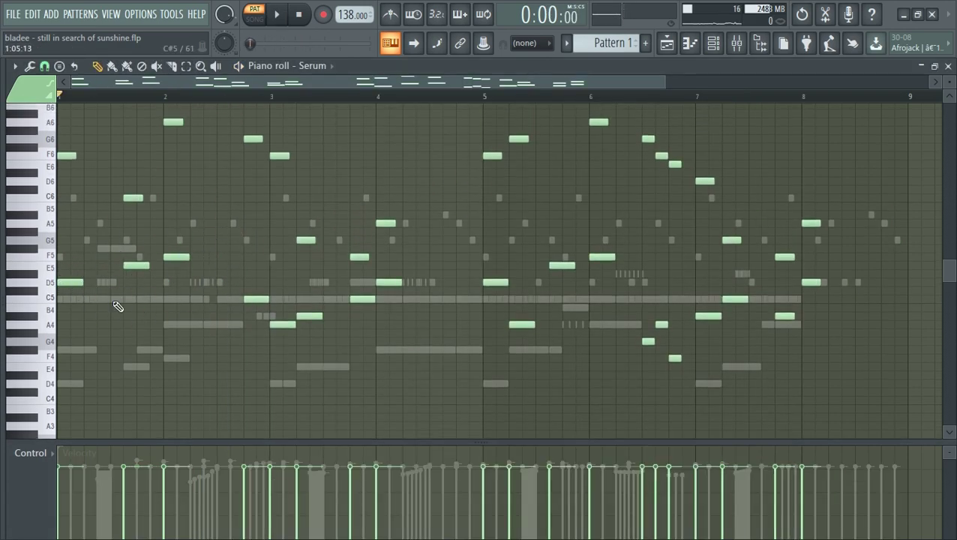
Step: Examine the Purity channel's instrument preset and the Fruity parametric EQ 2 and ValhallaVintageVerb effects on mixer insert 9
left_click(714, 43)
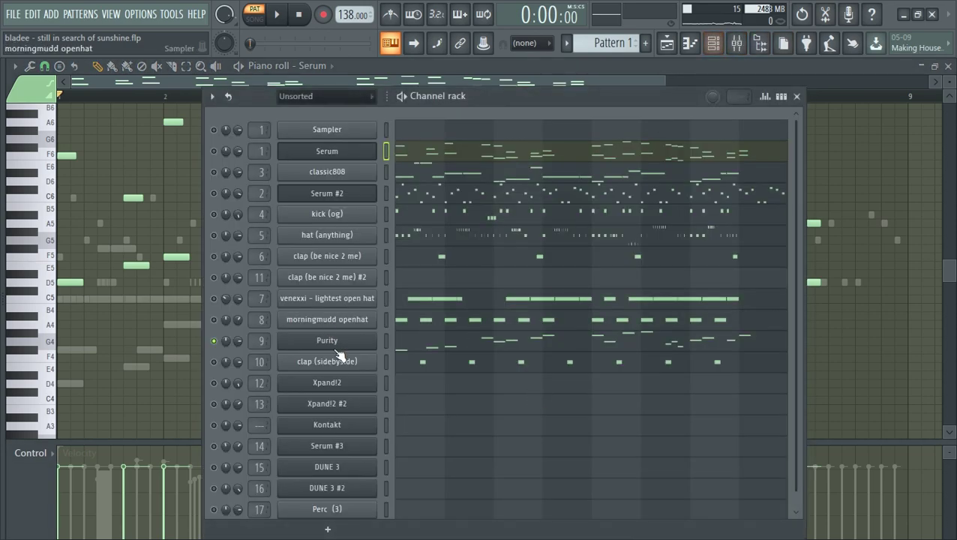
left_click(355, 341)
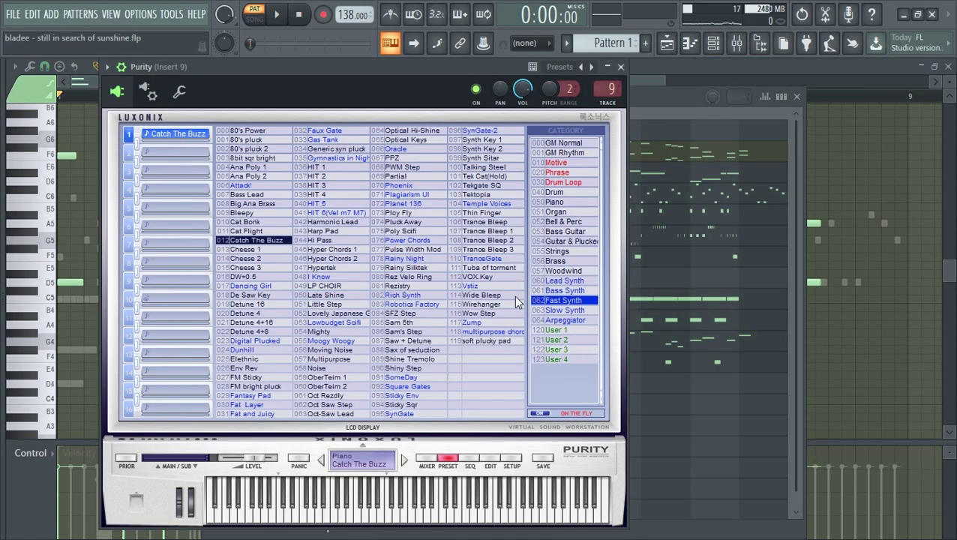
key("F9")
left_click(863, 109)
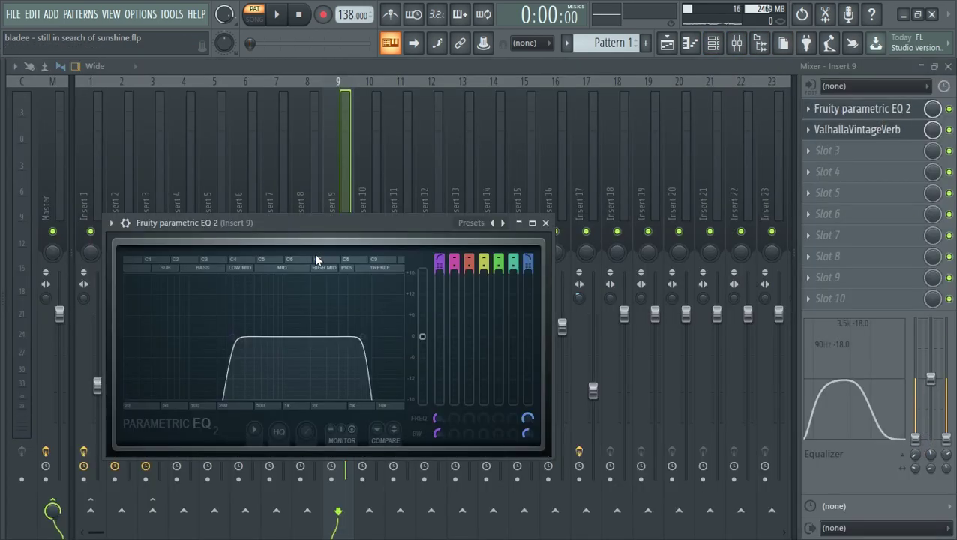
left_click(863, 129)
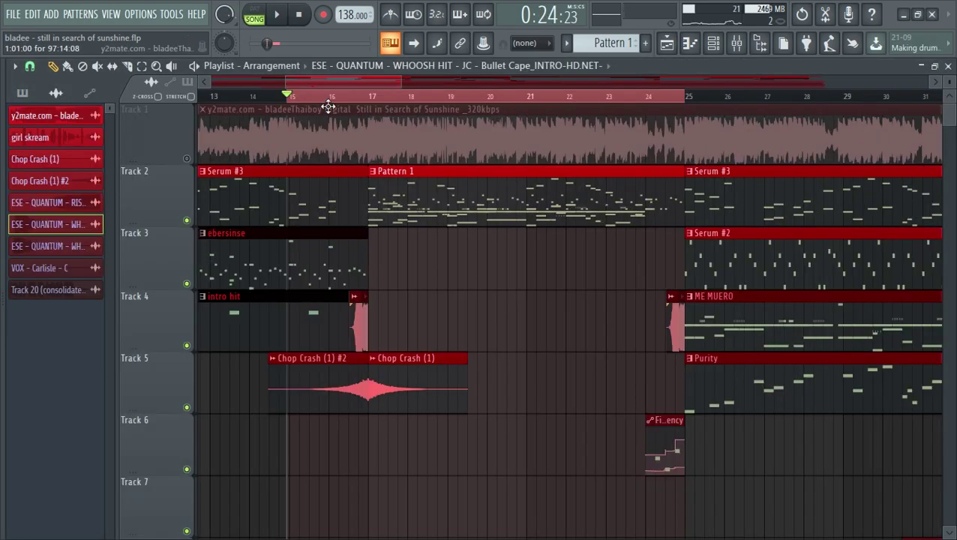
Step: Play the selected playlist section from bar 15 to just before bar 25
key("space")
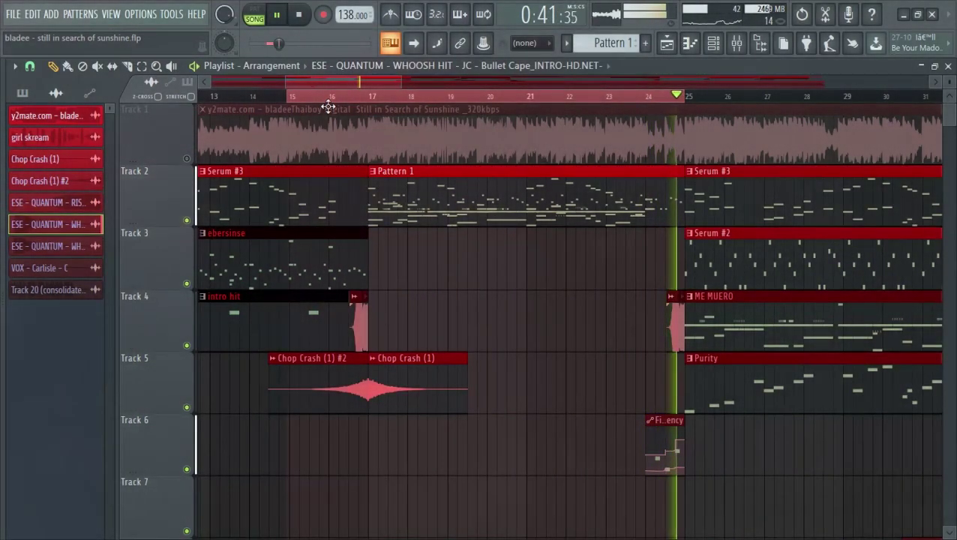
key("space")
Step: Place the playhead at bar 17, look through the automation tracks and solo track 18 with the girl skream clip
scroll(342, 109, "down", 3, "ctrl")
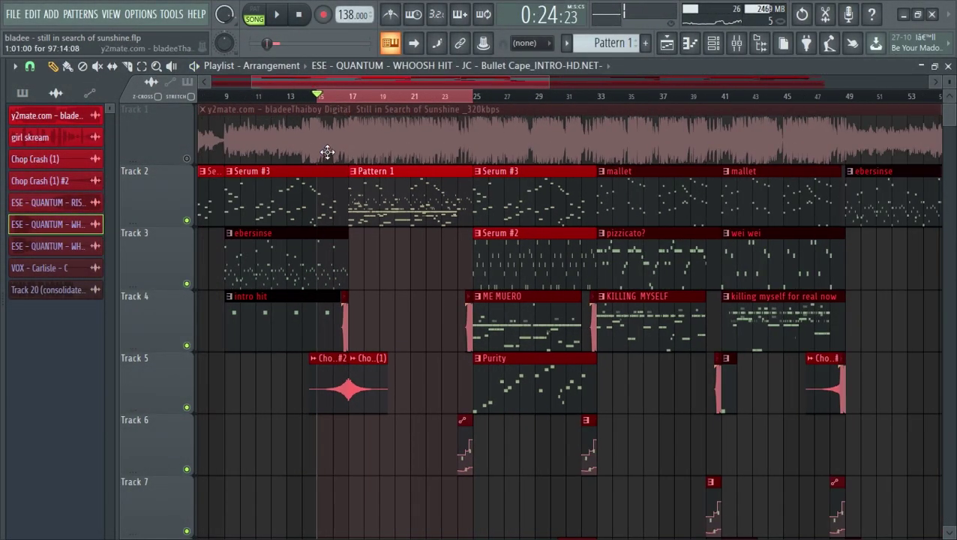
scroll(344, 143, "down", 6)
scroll(343, 146, "down", 3)
left_click(349, 96)
scroll(405, 111, "up", 4)
scroll(412, 113, "up", 2, "ctrl")
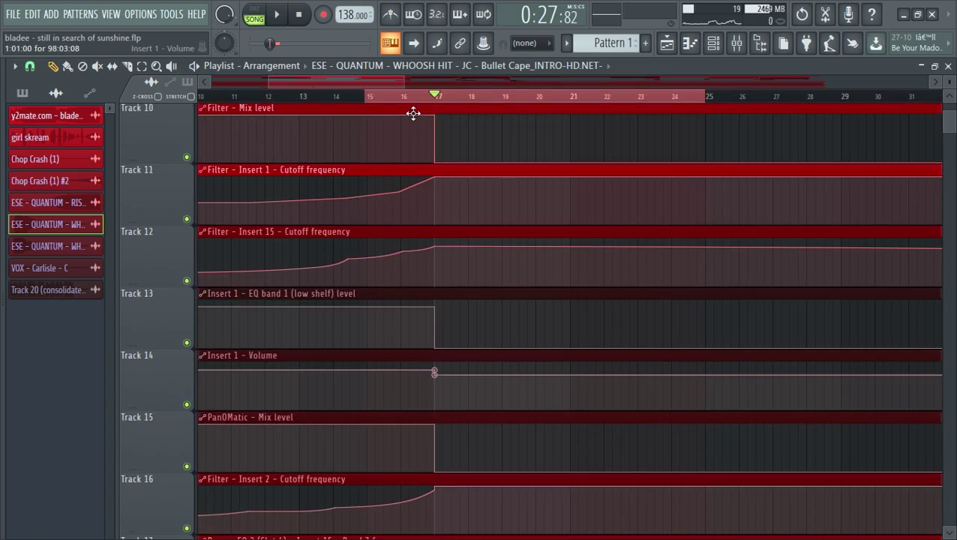
scroll(451, 106, "down", 6)
scroll(442, 108, "up", 4, "ctrl")
scroll(386, 123, "up", 3)
scroll(387, 124, "up", 2)
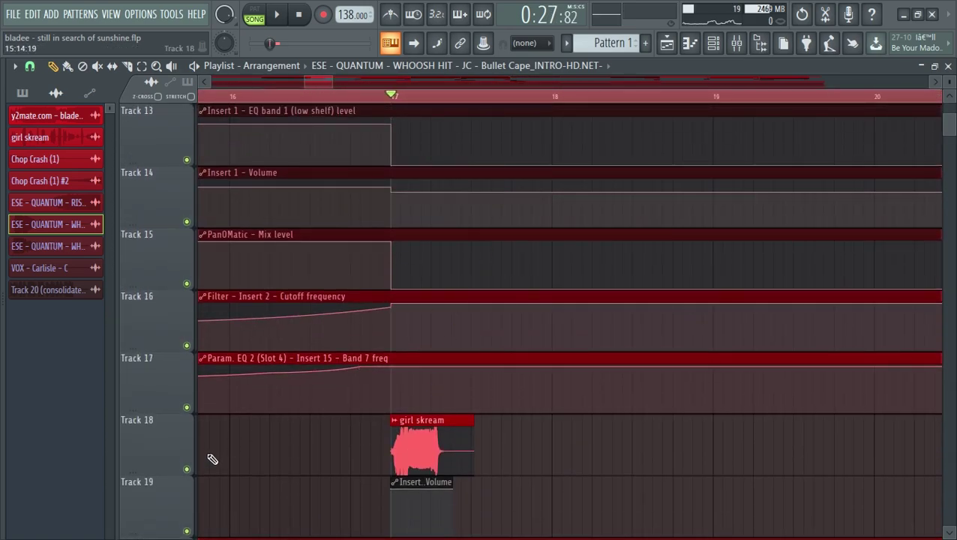
left_click(186, 470, "ctrl")
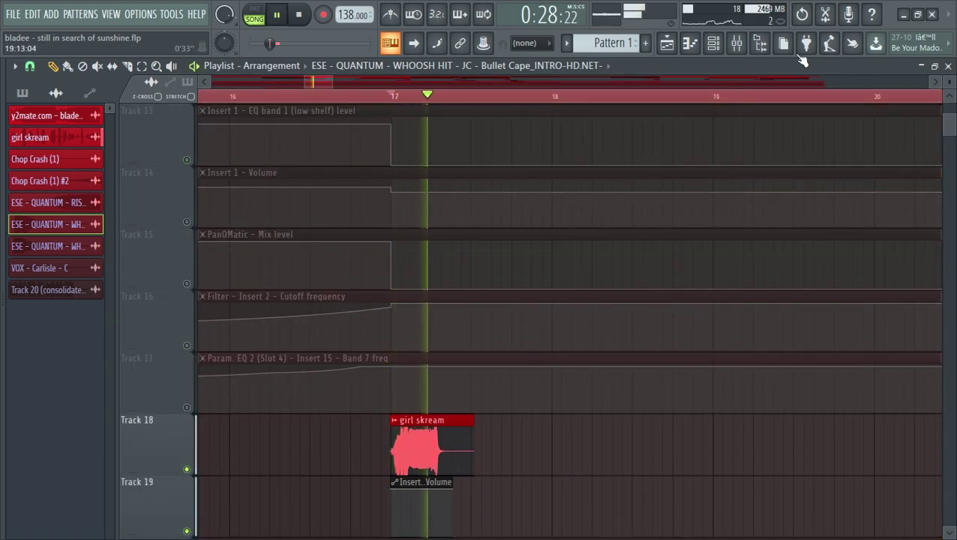
Step: Examine the ValhallaVintageVerb, Fruity Limiter and Fruity Compressor effects on mixer insert 32, used by the girl skream clip
left_click(737, 43)
scroll(669, 122, "down", 6)
left_click(679, 199)
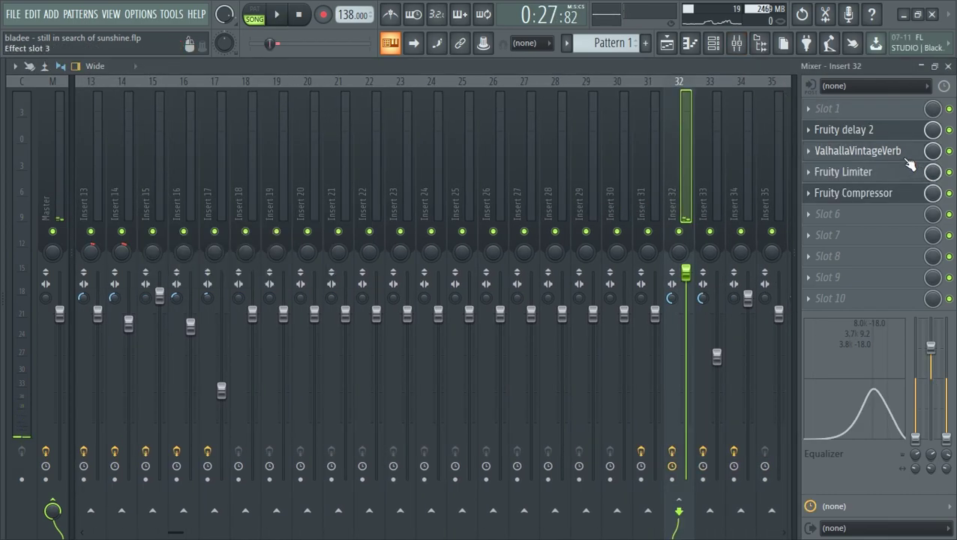
left_click(912, 151)
left_click(909, 171)
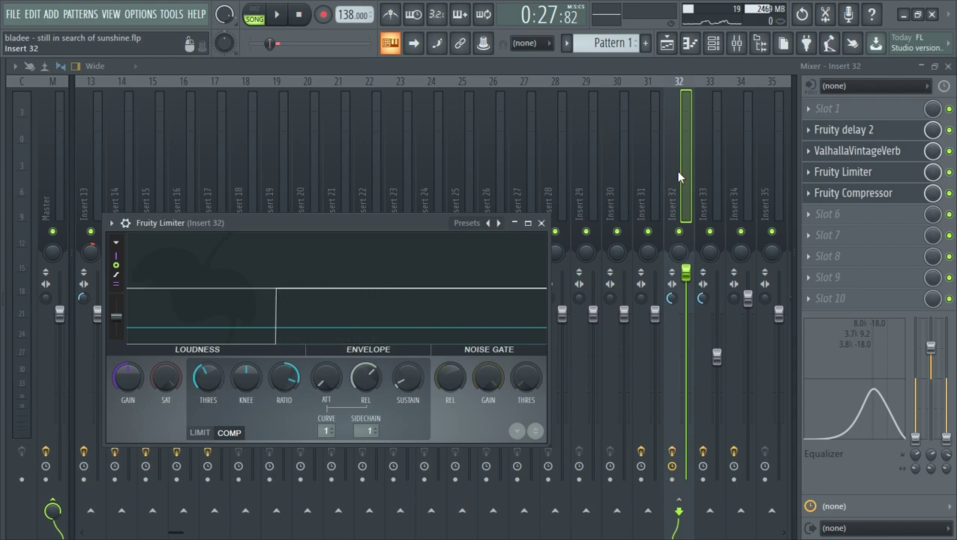
left_click(894, 194)
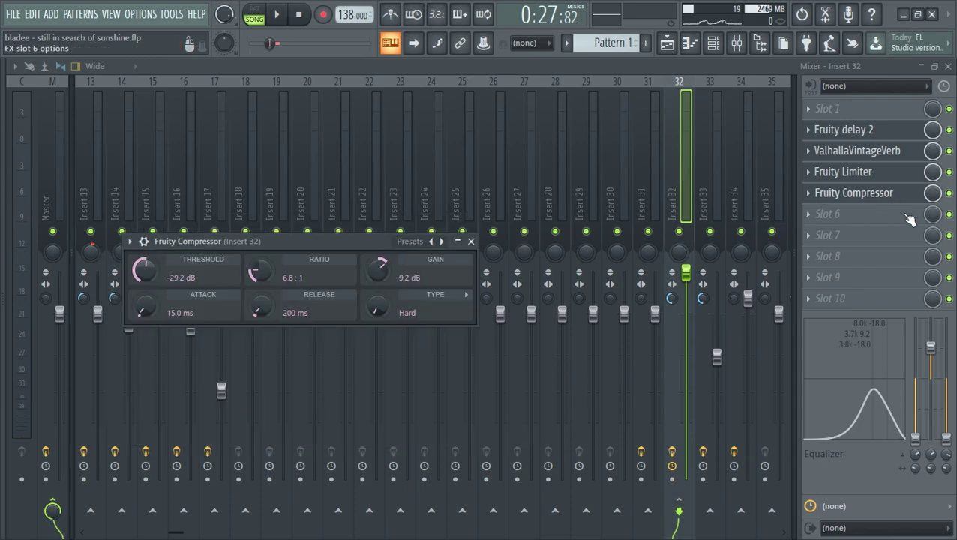
key("Escape")
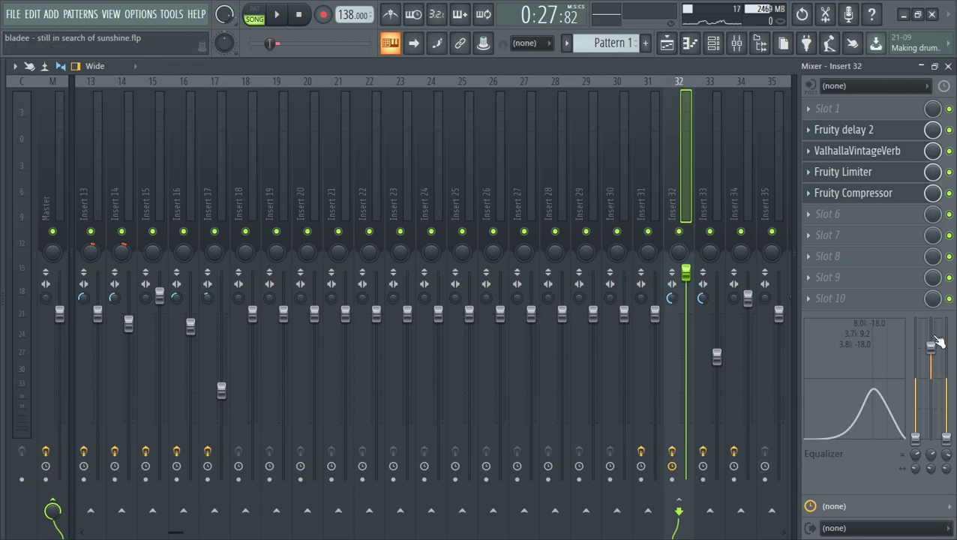
Step: Return to the playlist and place the playhead just before bar 25, where the second Serum #3 section starts
key("F5")
scroll(337, 103, "down", 4)
left_click_drag(288, 103, 289, 103)
scroll(303, 99, "up", 5)
left_click_drag(408, 96, 465, 96)
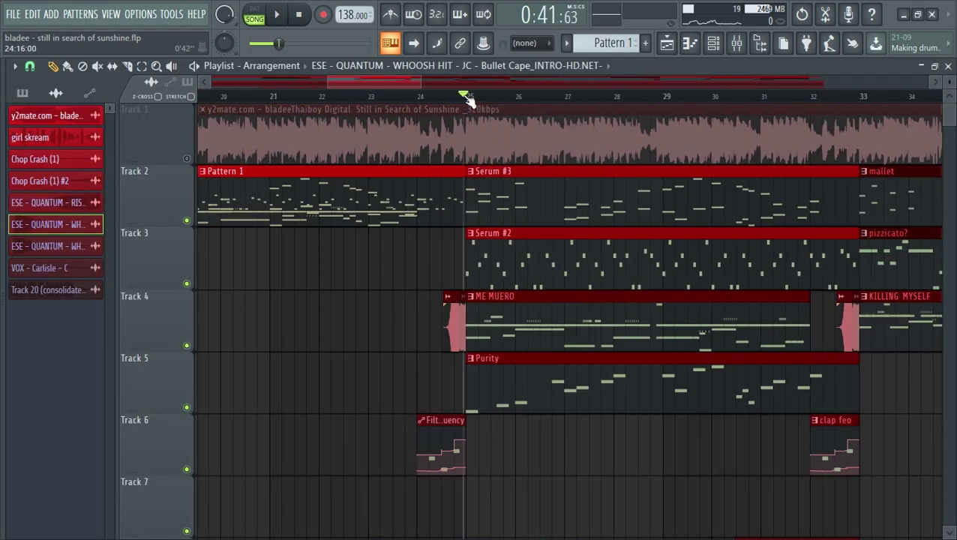
Step: Play the Serum #3, Serum #2, ME MUERO and Purity section from bar 25 to about bar 32
scroll(469, 99, "down", 2)
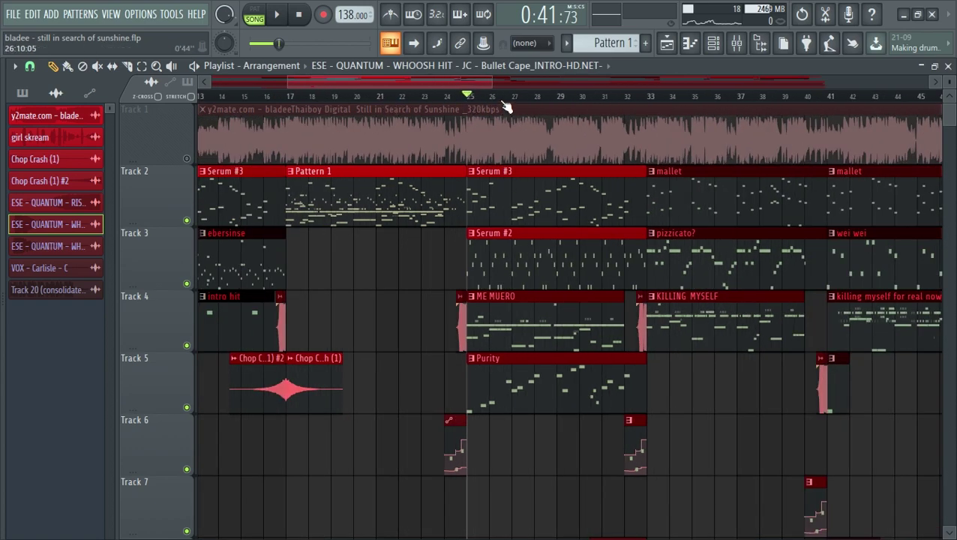
scroll(505, 105, "up", 2)
left_click_drag(432, 84, 438, 85)
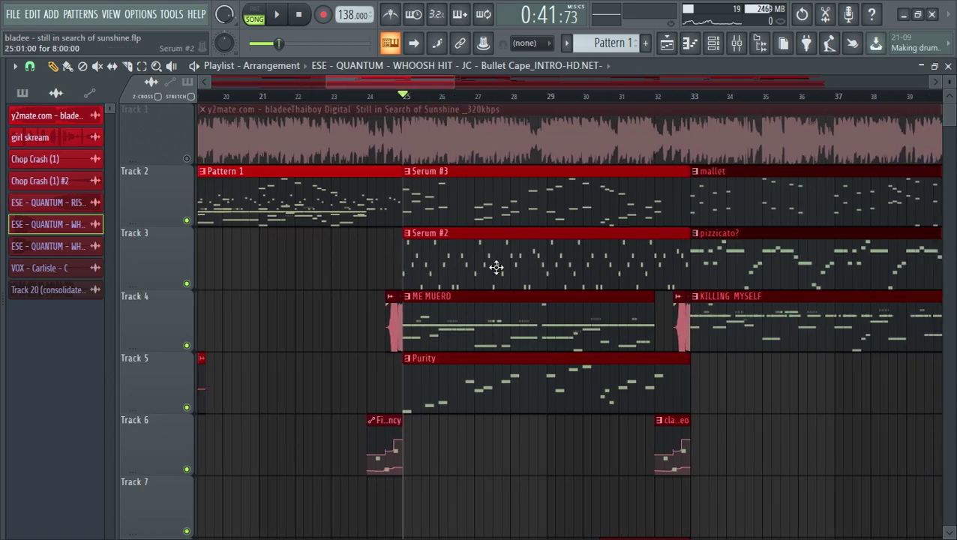
left_click_drag(367, 83, 352, 86)
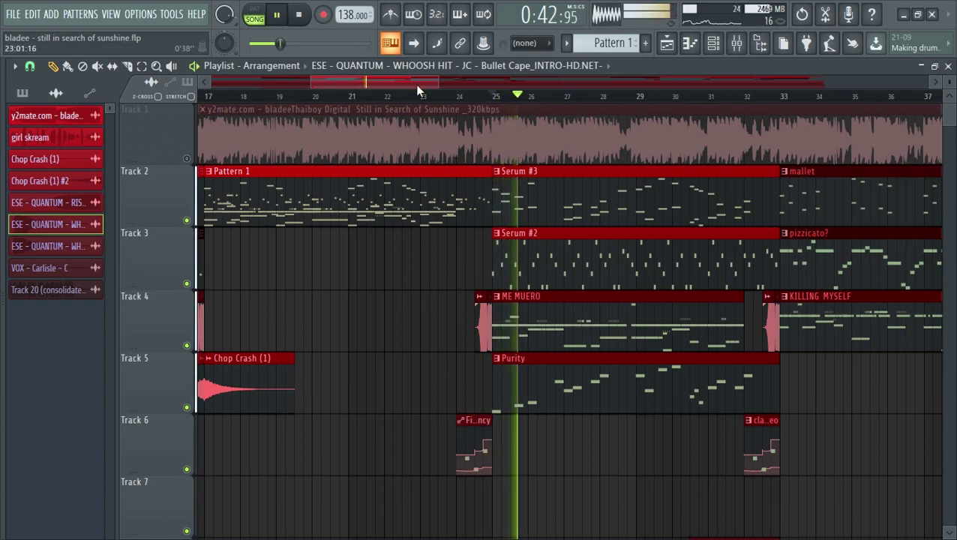
left_click_drag(418, 85, 426, 91)
scroll(429, 98, "down", 5)
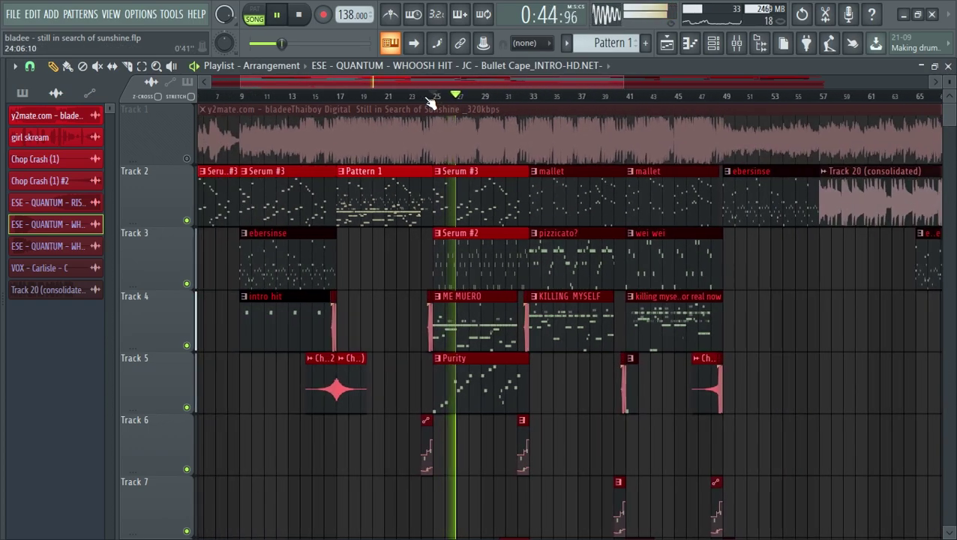
scroll(432, 102, "down", 1)
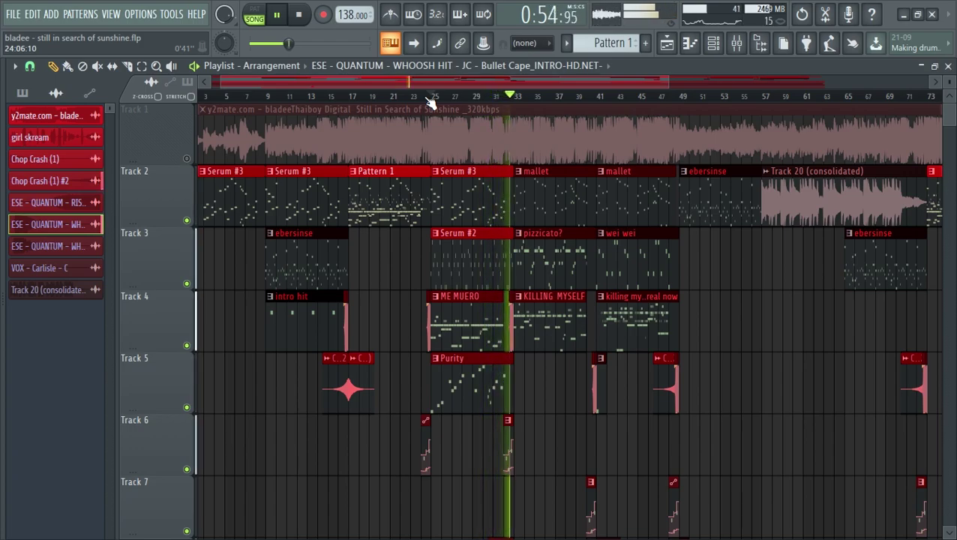
key("space")
Step: Place the playhead at bar 33, where the mallet and pizzicato? patterns start
left_click(508, 95)
scroll(501, 97, "up", 3)
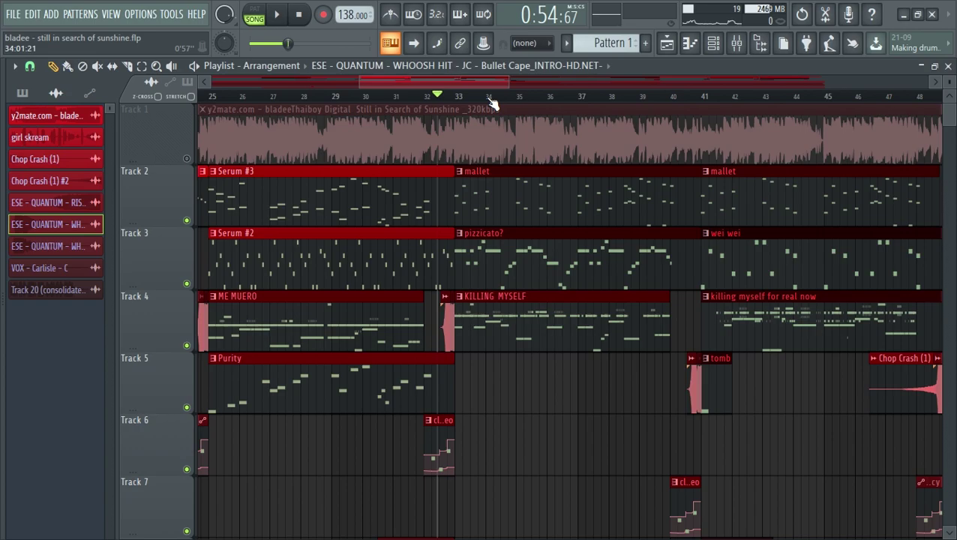
scroll(480, 102, "up", 3)
left_click(465, 96)
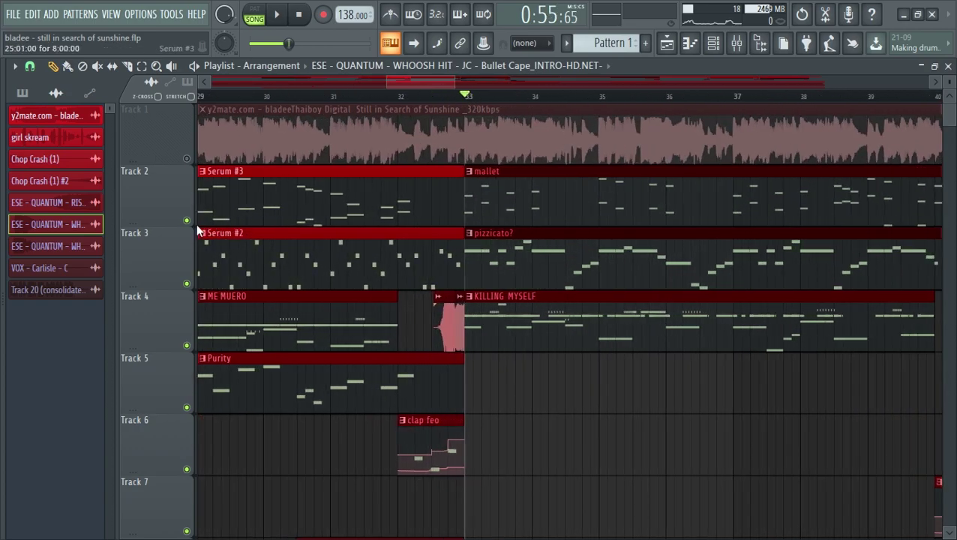
Step: Play track 2 soloed from bar 33, list the Unsorted channels and open the Xpand!2 instrument on insert 12
key("space")
left_click(713, 42)
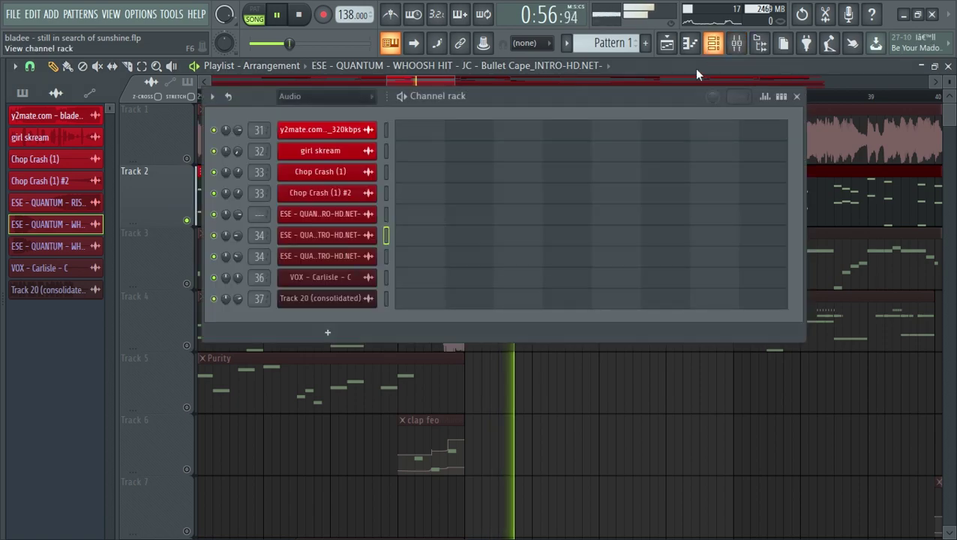
left_click(322, 96)
left_click(308, 156)
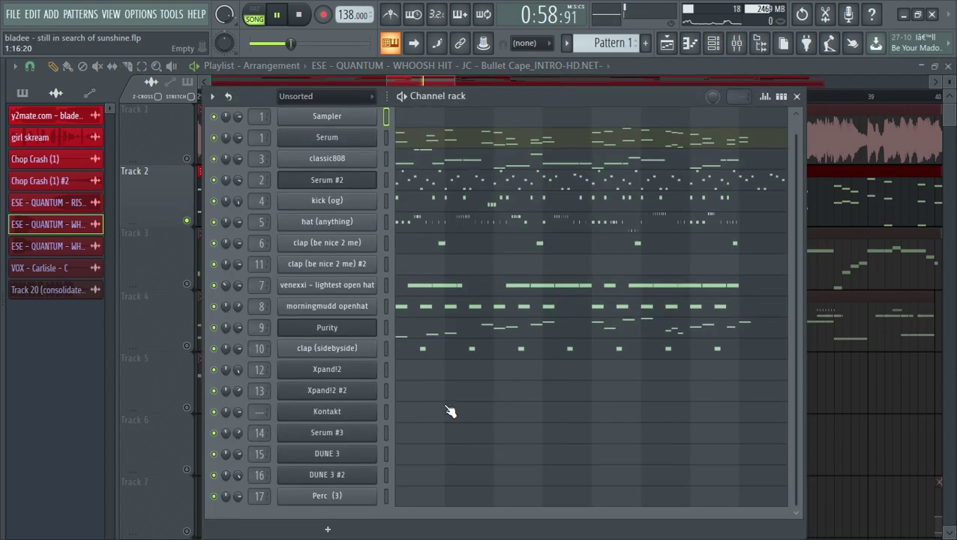
key("space")
left_click(364, 375)
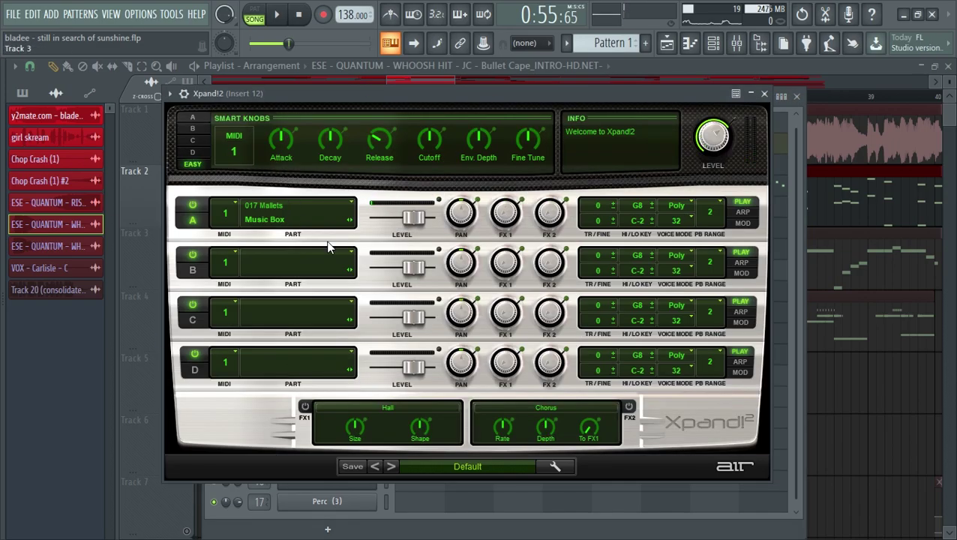
Step: Examine the Fruity parametric EQ 2 and ValhallaVintageVerb effects on mixer insert 12, used by the mallet sound
right_click(880, 406)
left_click(737, 44)
key("space")
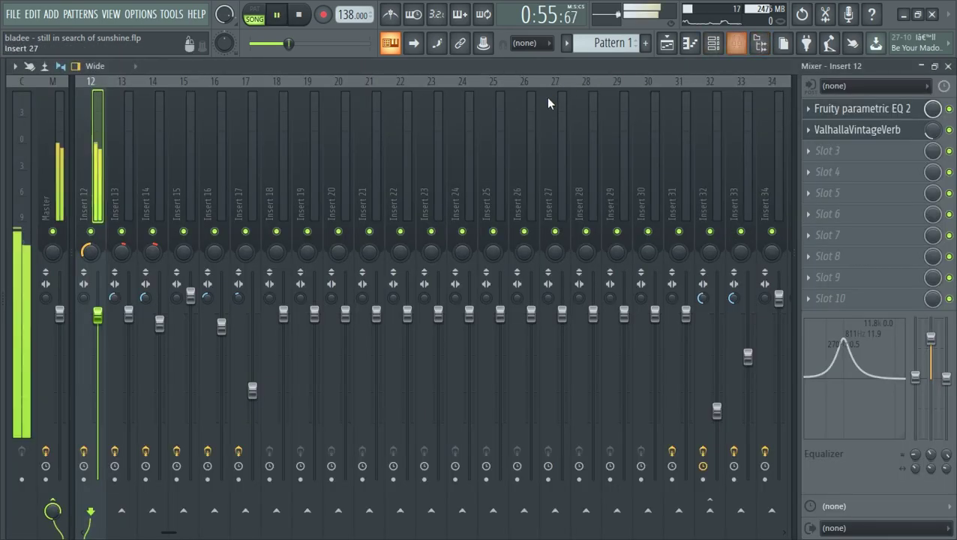
key("space")
scroll(148, 189, "up", 3)
left_click(852, 111)
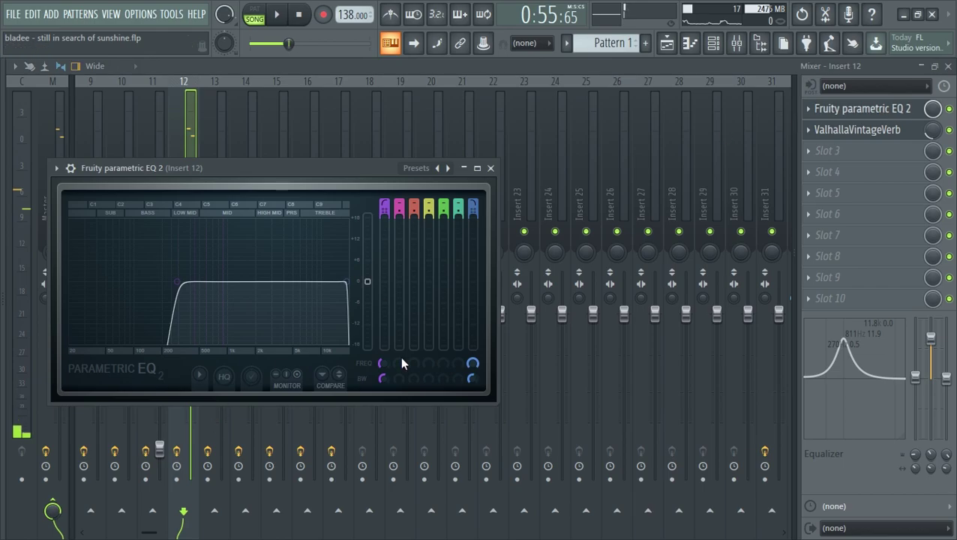
left_click(907, 131)
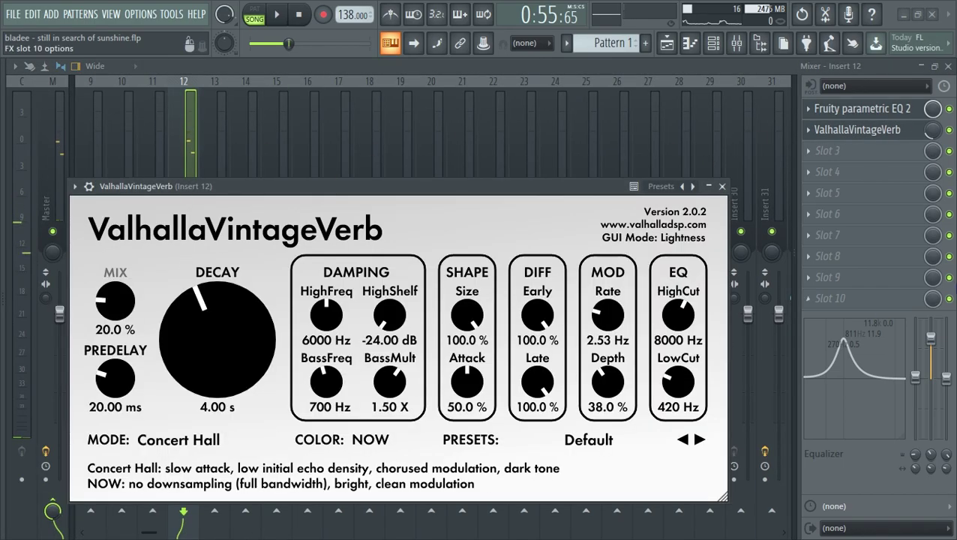
left_click(884, 159)
left_click(883, 123)
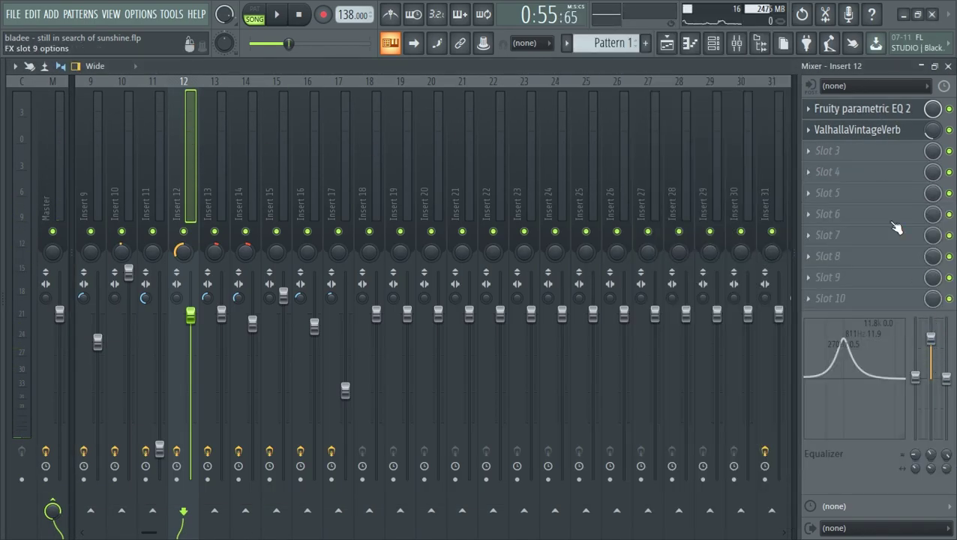
Step: Open the mallet pattern's notes in the piano roll and play them through to bar 8
left_click(667, 43)
key("space")
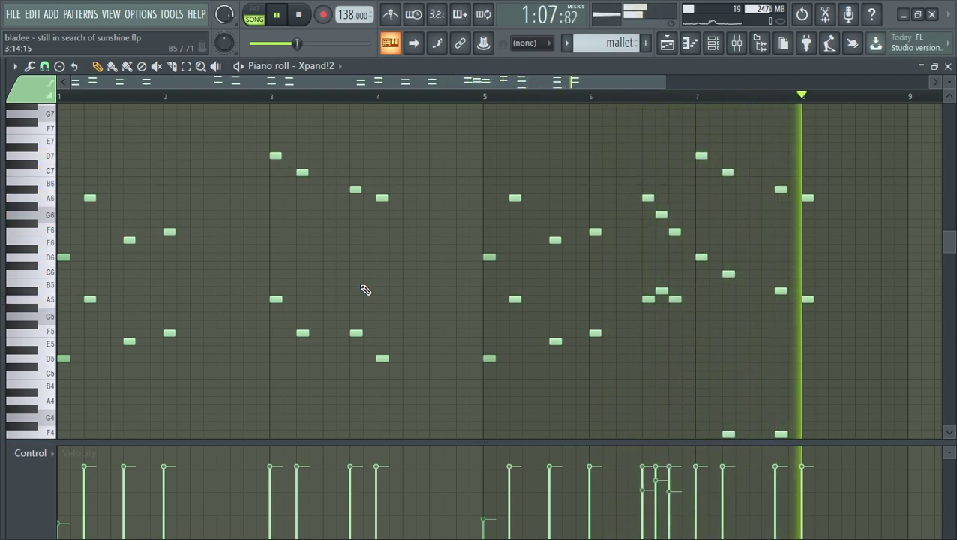
key("space")
Step: Solo track 3 with the pizzicato? pattern in the playlist and open its Xpand!2 #2 instrument
left_click(668, 44)
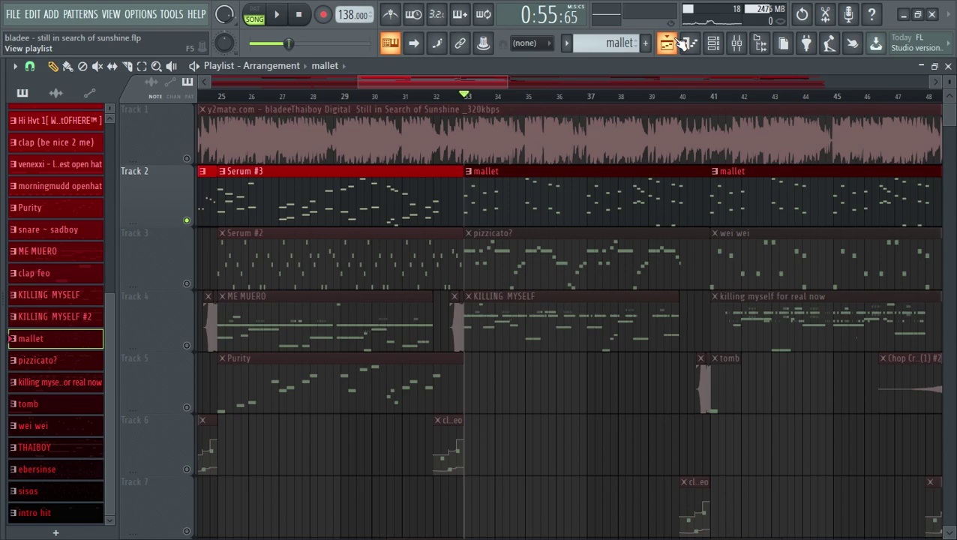
left_click(193, 279)
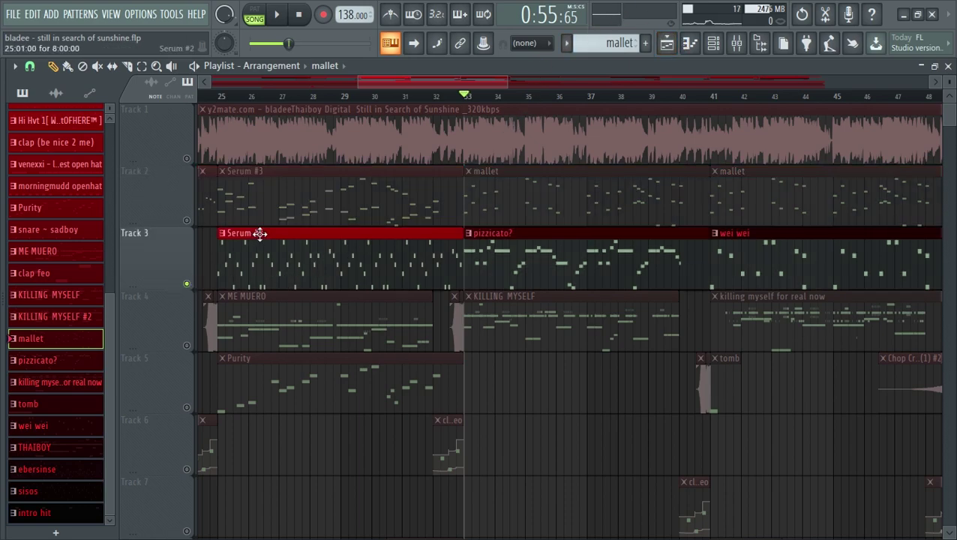
scroll(486, 111, "up", 3)
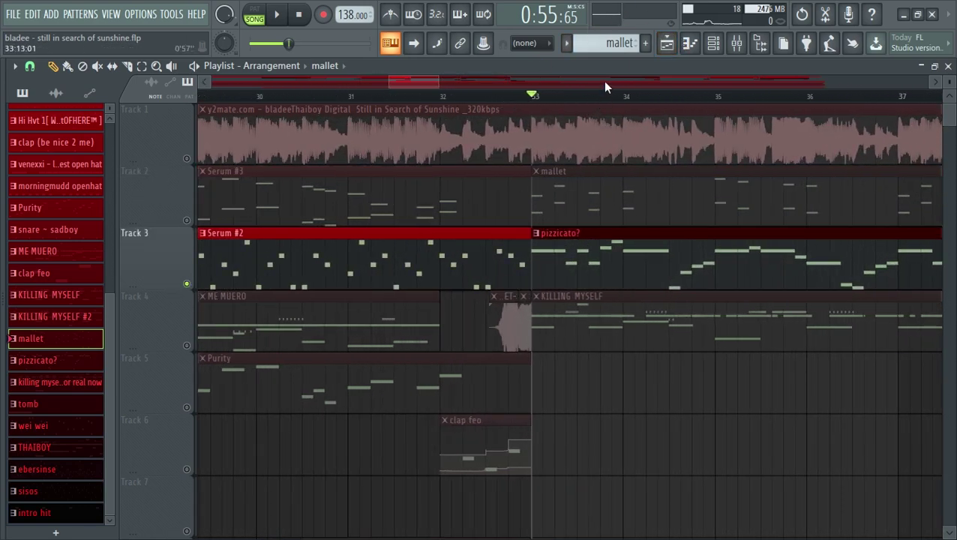
scroll(604, 84, "down", 2)
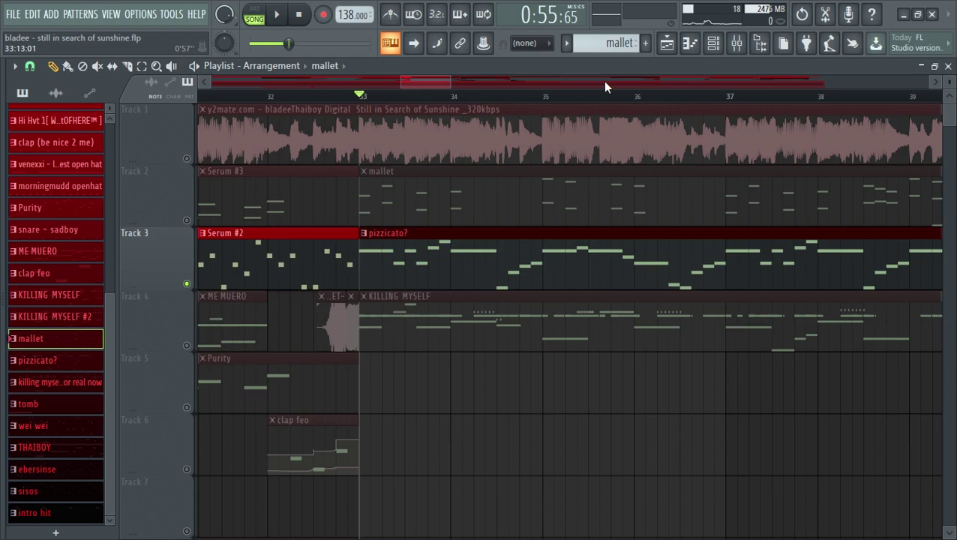
left_click(717, 43)
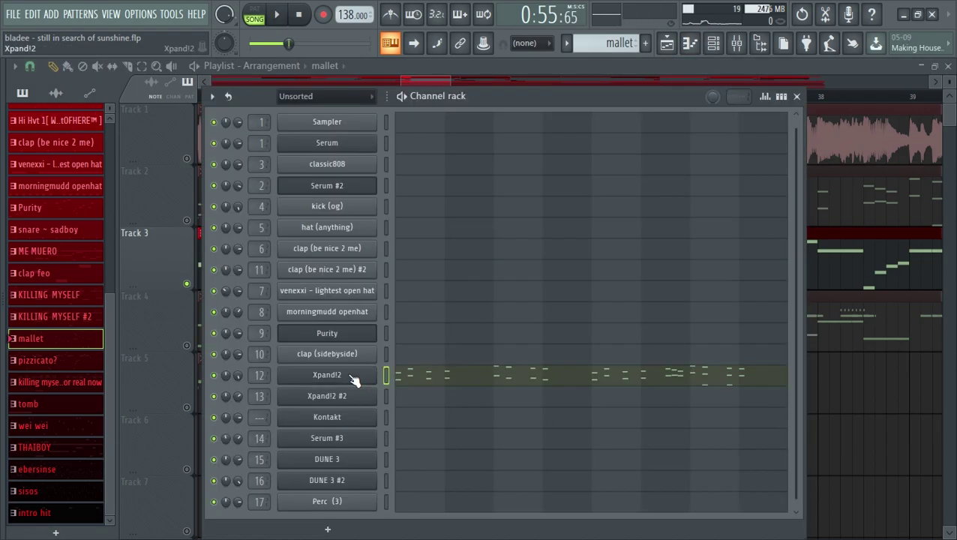
left_click(349, 367)
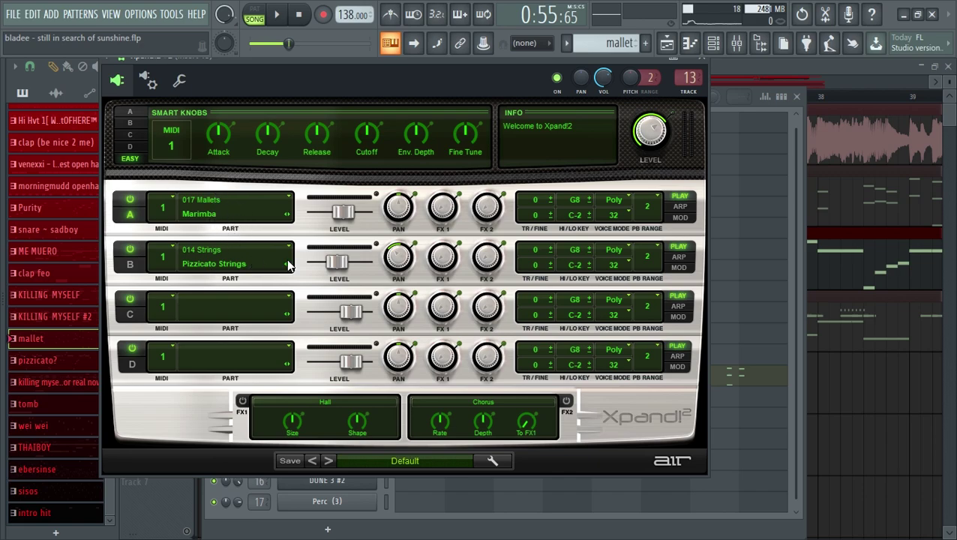
Step: Examine the Fruity parametric EQ 2, ValhallaVintageVerb and built-in equalizer on mixer insert 13, used by the pizzicato sound
left_click(755, 105)
key("F9")
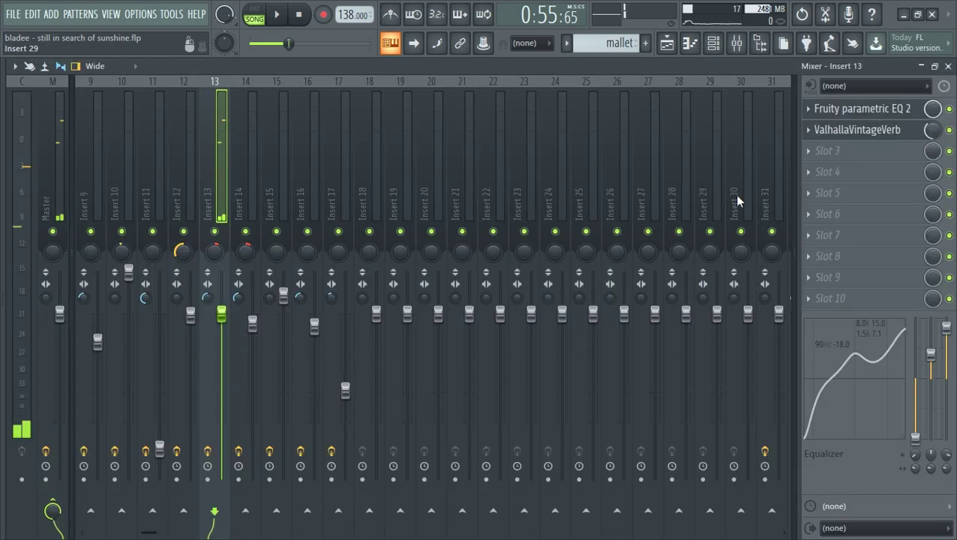
left_click(864, 112)
left_click(882, 135)
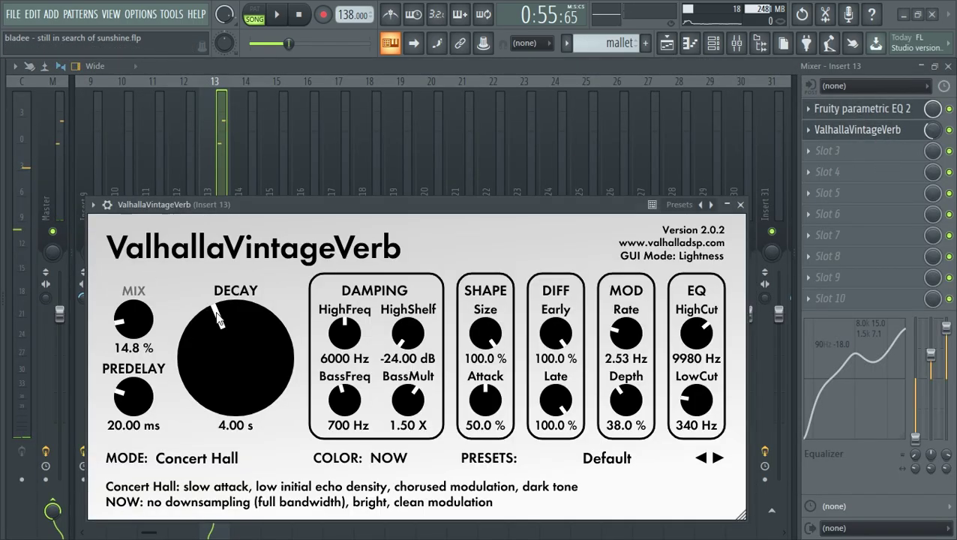
left_click(740, 205)
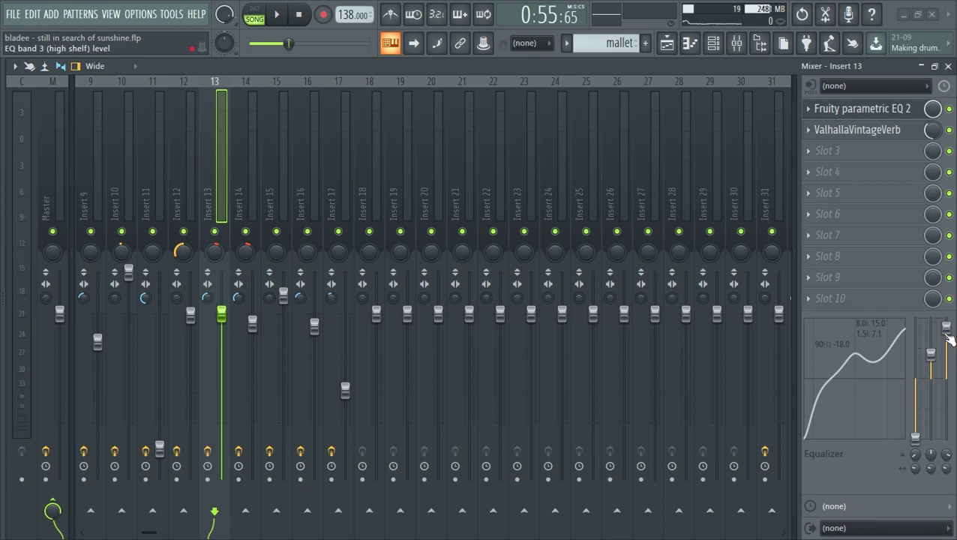
Step: Return to the playlist and play tracks 2 and 3 together from bar 33
left_click(666, 42)
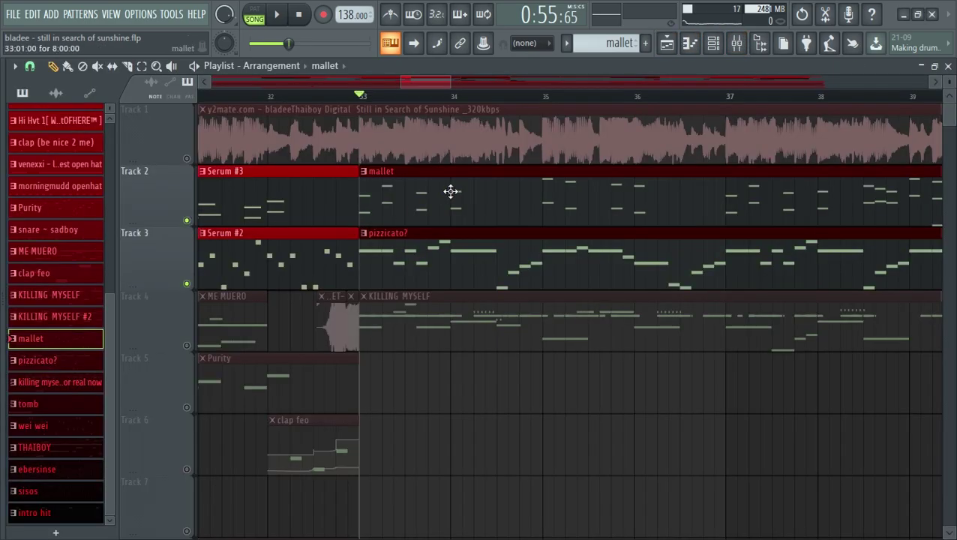
scroll(400, 106, "down", 6)
scroll(455, 99, "up", 3)
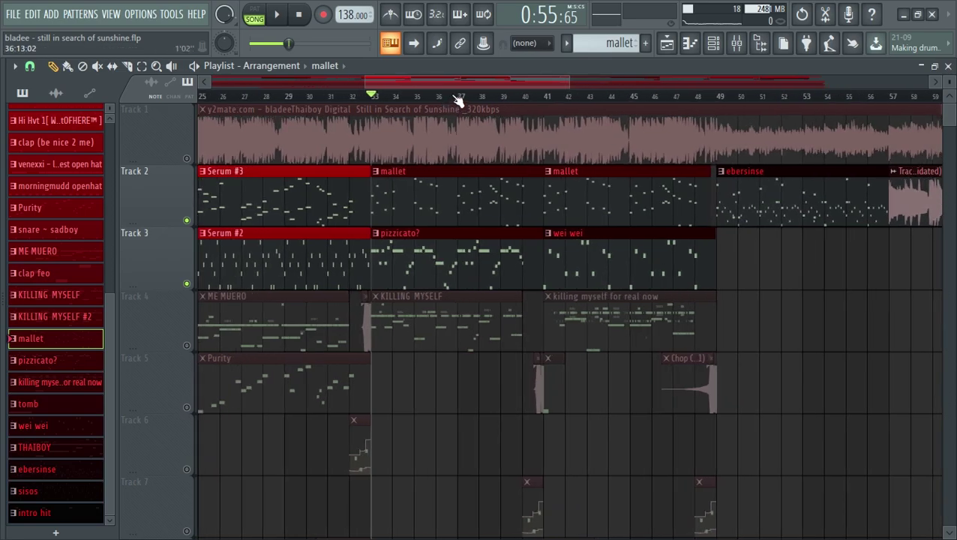
key("space")
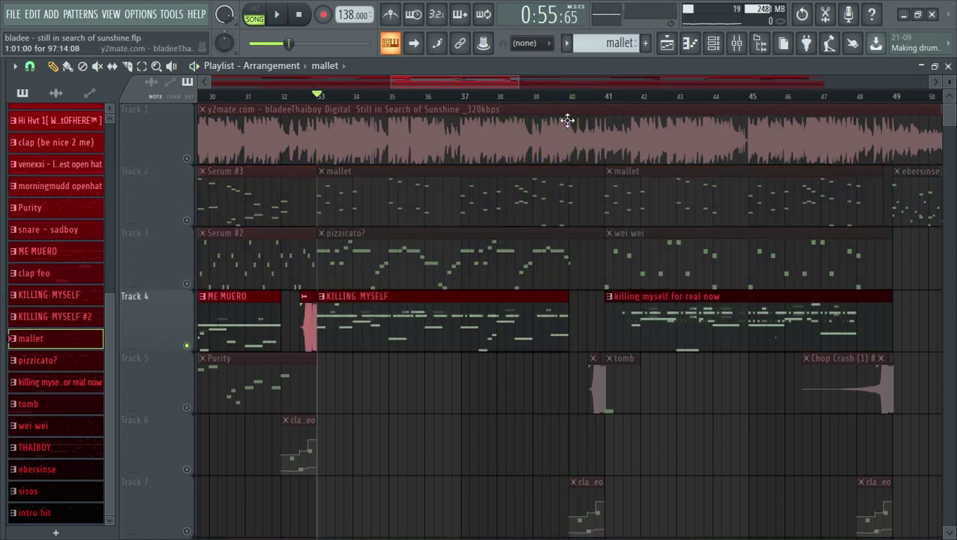
Step: Examine the KILLING MYSELF drum pattern on soloed track 4 from bar 33 to bar 40 and play it
left_click(713, 44)
right_click(838, 441)
scroll(391, 99, "up", 5)
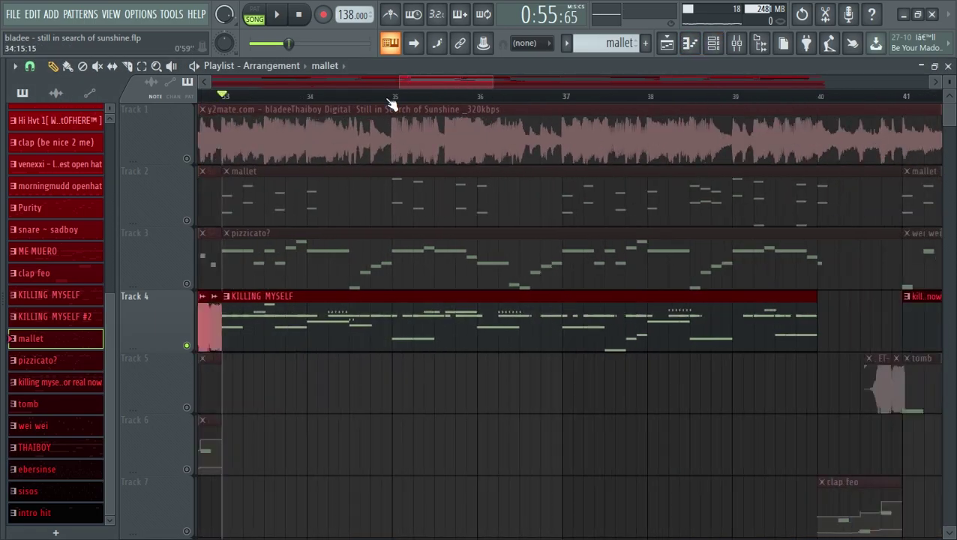
scroll(391, 99, "down", 5)
scroll(391, 98, "up", 5)
left_click_drag(438, 83, 440, 80)
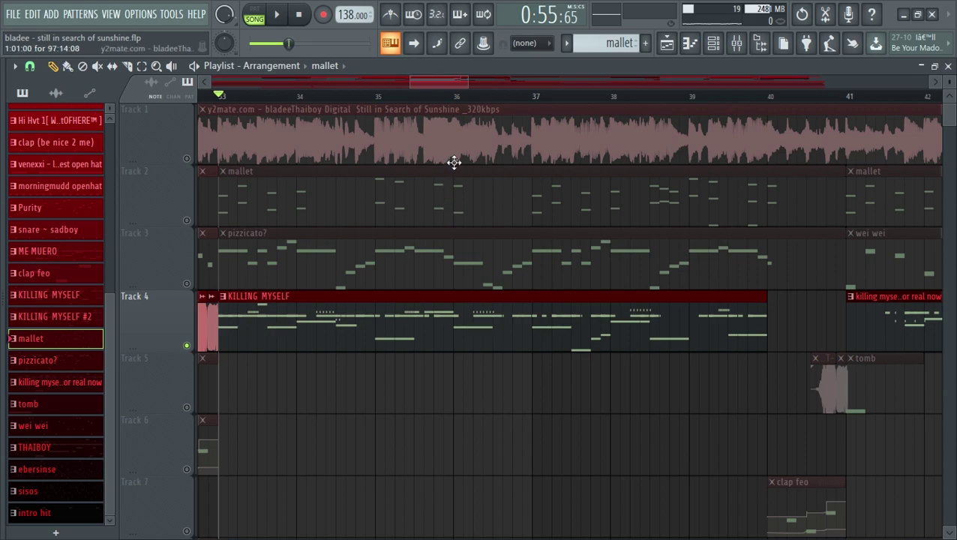
left_click_drag(443, 81, 432, 80)
scroll(425, 81, "up", 3)
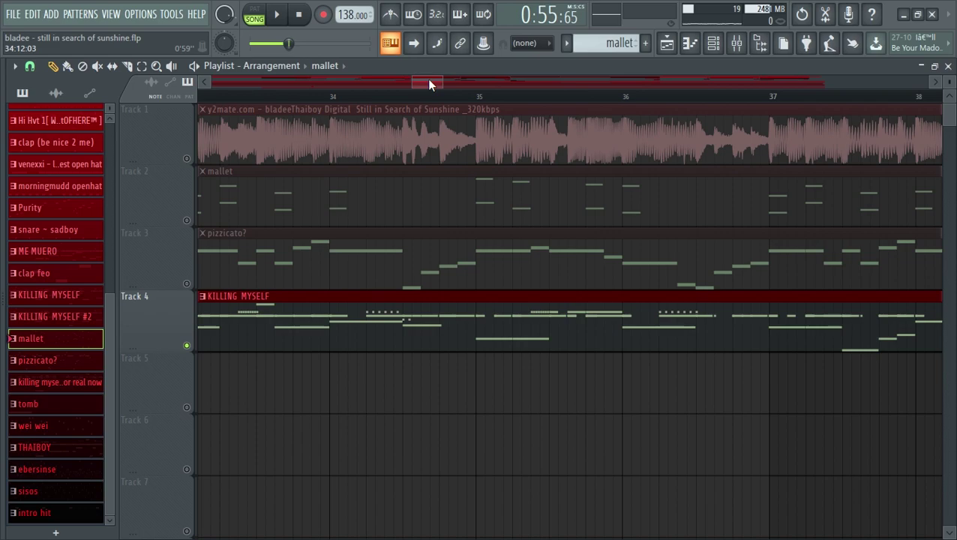
scroll(427, 81, "down", 3)
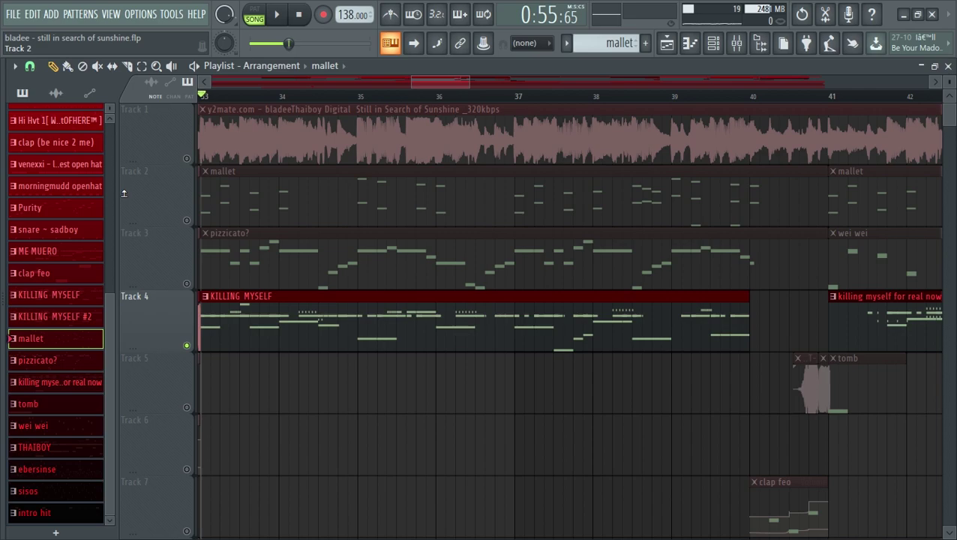
key("space")
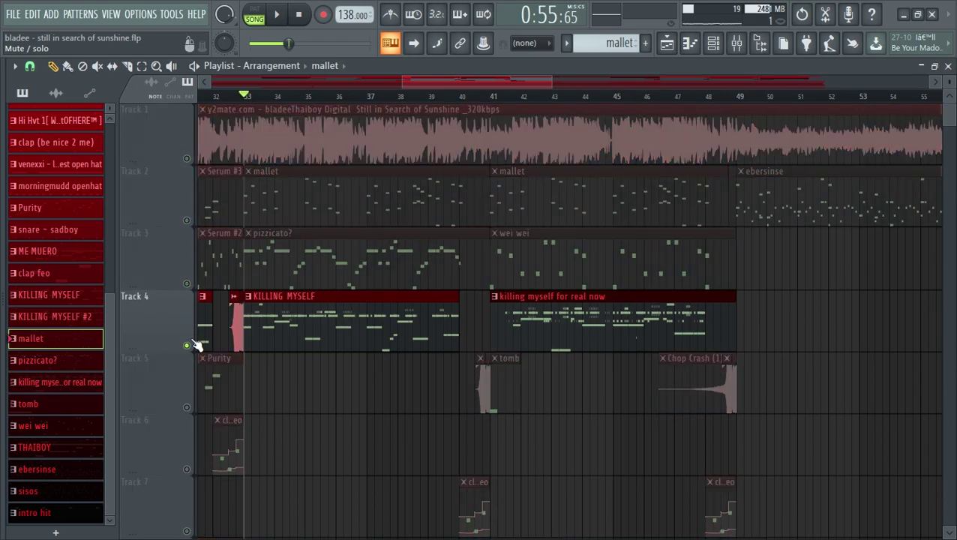
Step: Play all the remake tracks together from bar 33 to about bar 40
scroll(390, 423, "down", 1)
key("space")
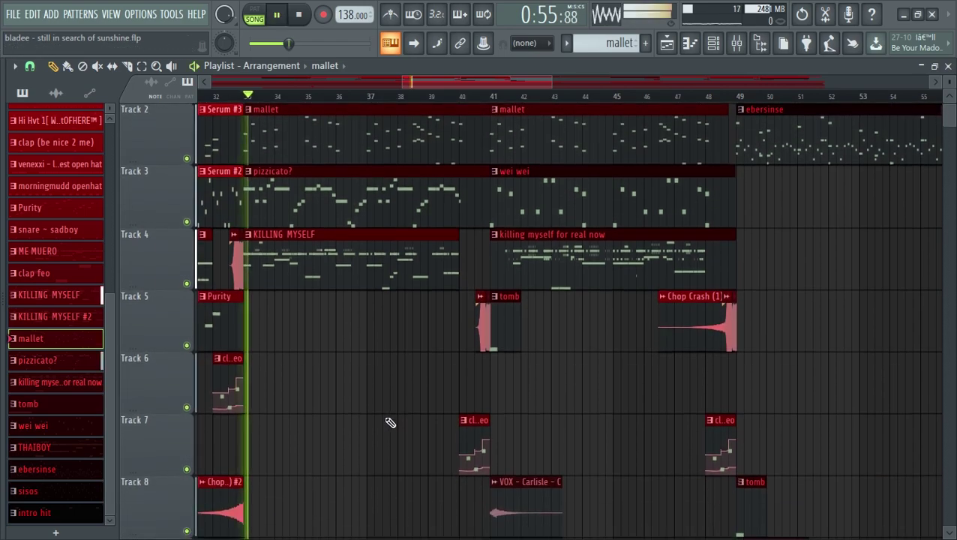
scroll(370, 421, "up", 1)
scroll(370, 421, "down", 1)
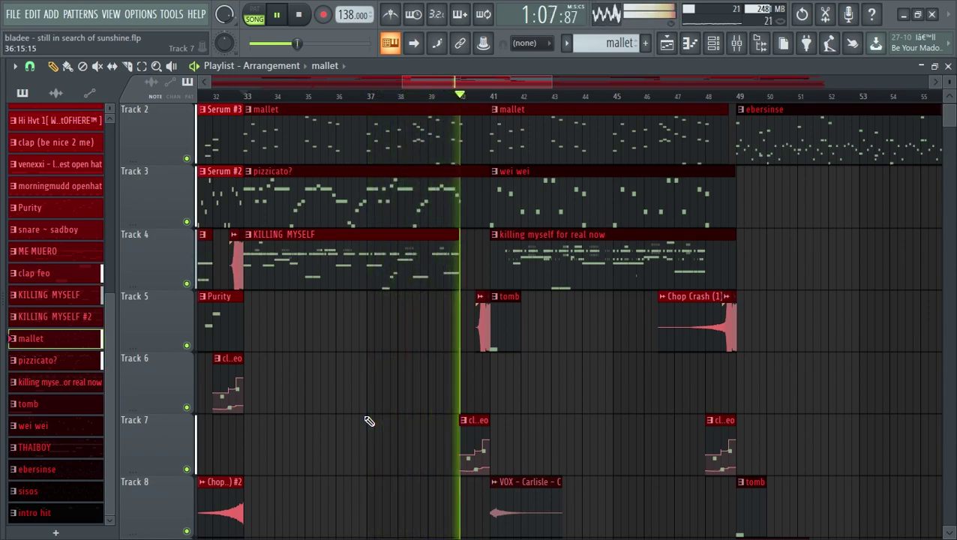
key("space")
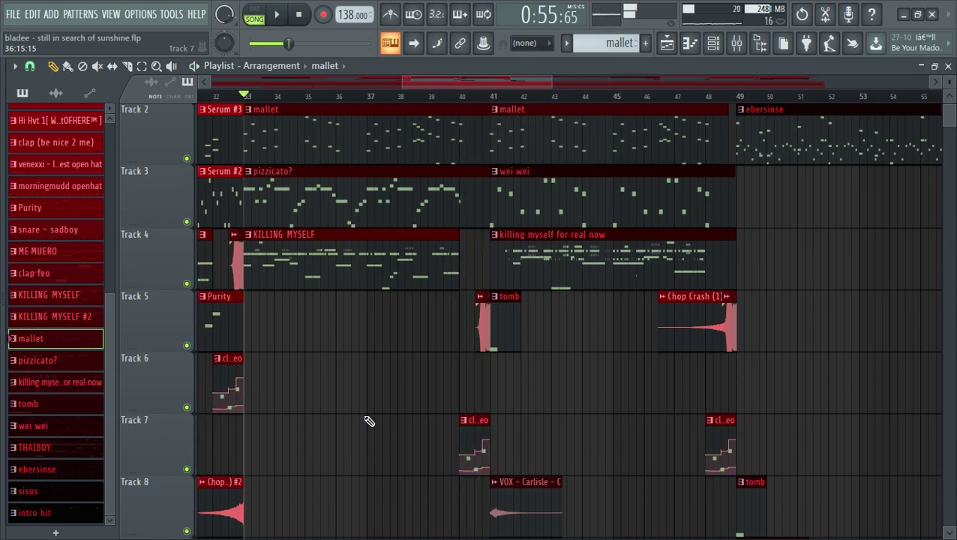
Step: Play the original song on track 1 from bar 32 to hear the transition into bar 33
scroll(358, 285, "down", 3)
scroll(309, 100, "up", 2)
scroll(308, 98, "down", 3)
scroll(270, 98, "up", 6)
left_click(238, 97)
scroll(192, 478, "up", 4)
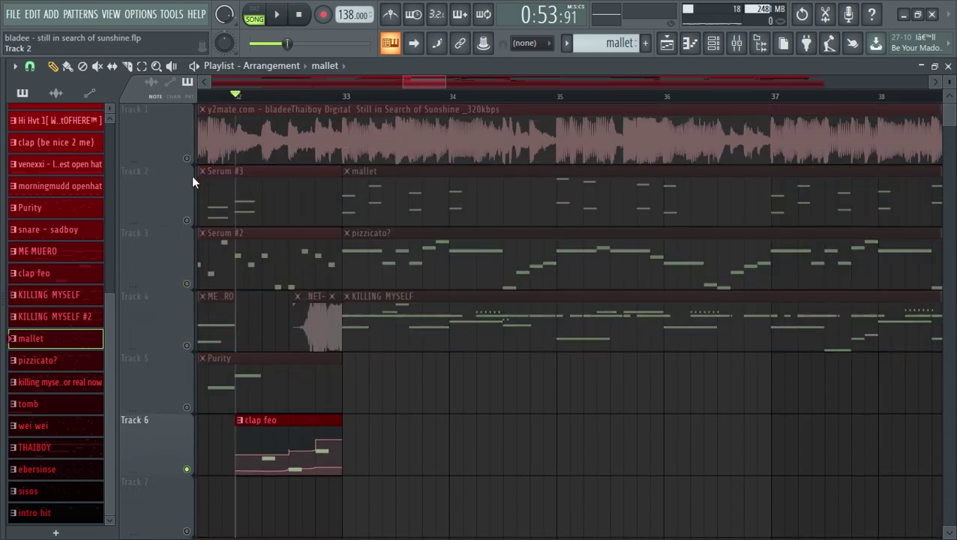
scroll(362, 100, "down", 4)
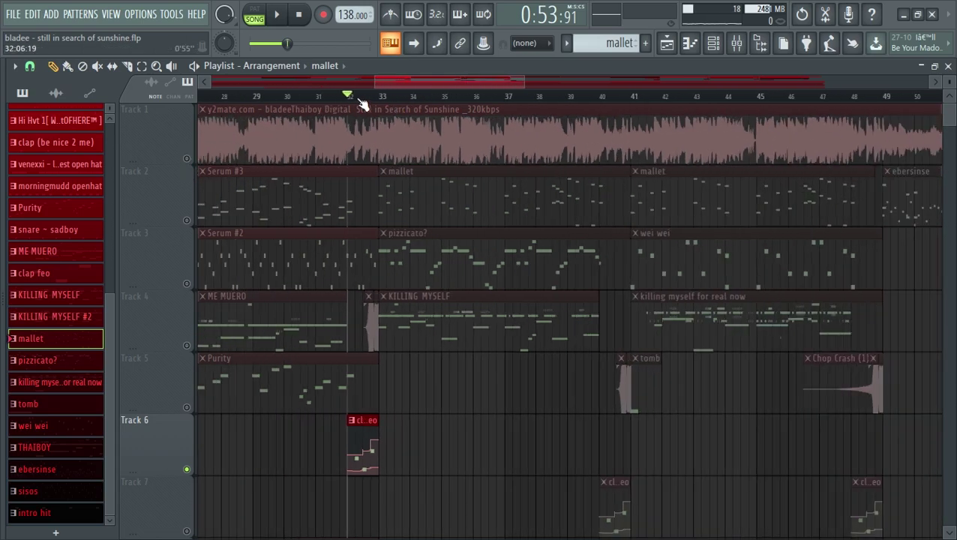
scroll(363, 101, "up", 4)
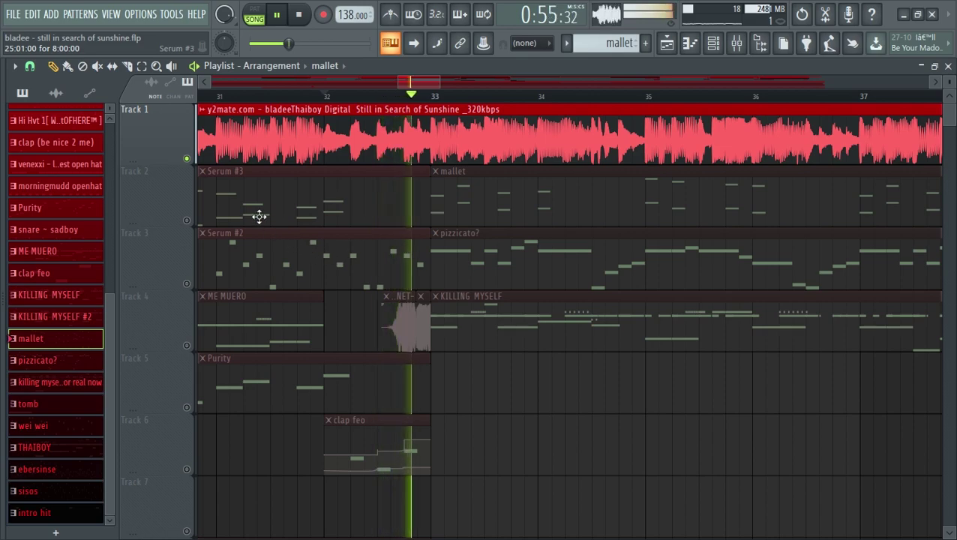
left_click(188, 159)
key("space")
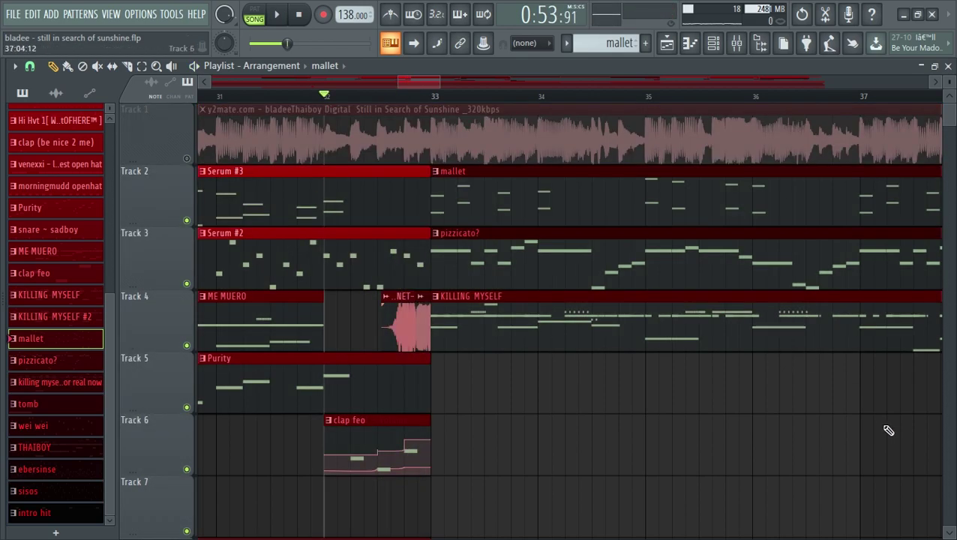
Step: Play the clap feo pattern on soloed track 6 from bar 32 and examine its clap (be nice 2 me) #2 notes in the piano roll
right_click(187, 469)
key("space")
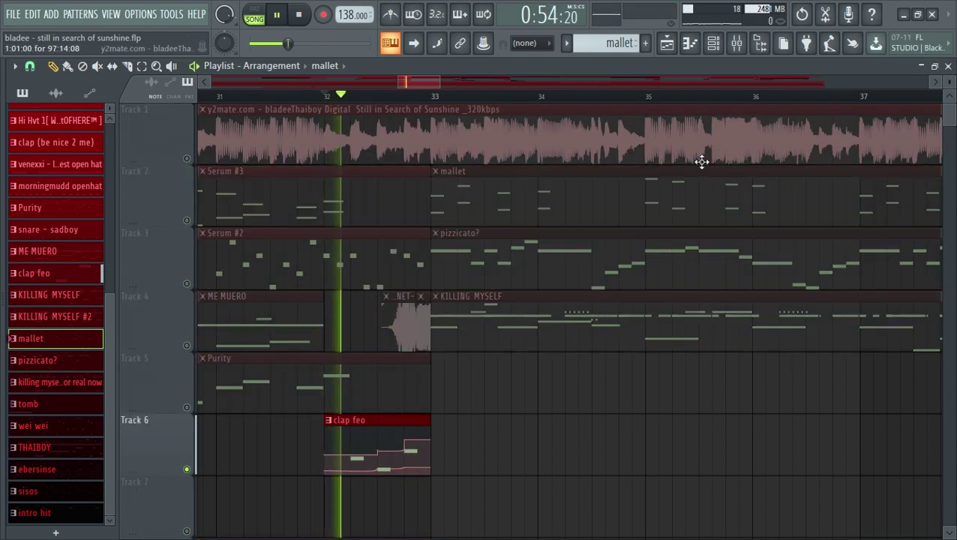
left_click(715, 45)
key("space")
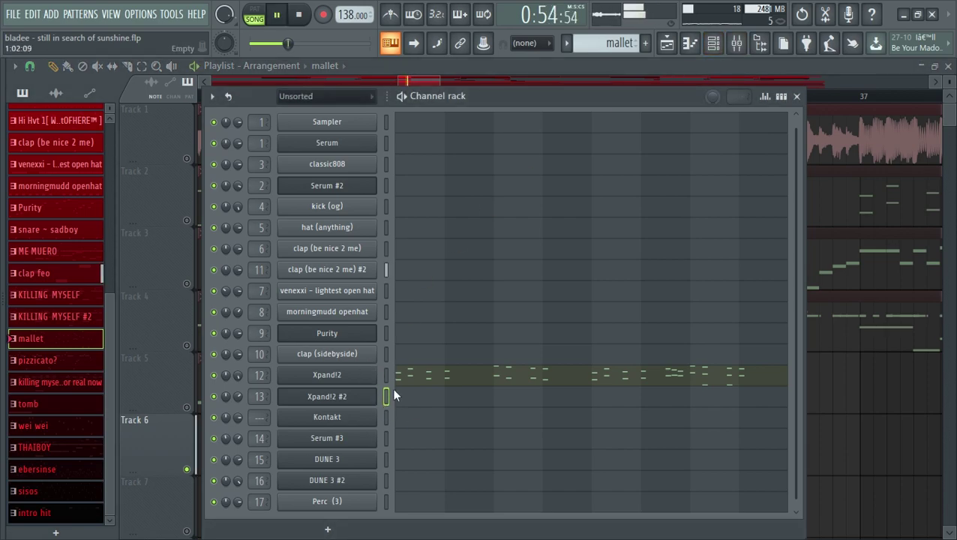
left_click(358, 272)
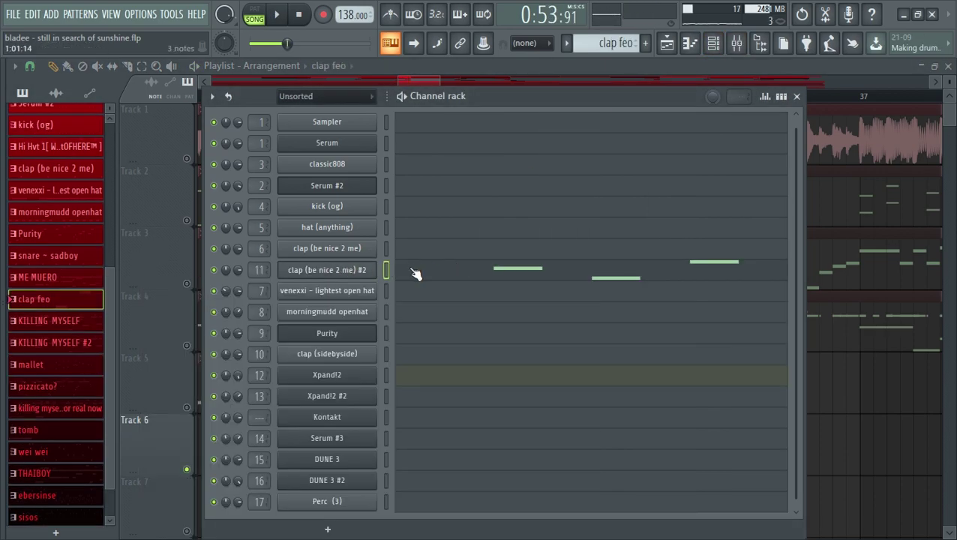
double_click(414, 268)
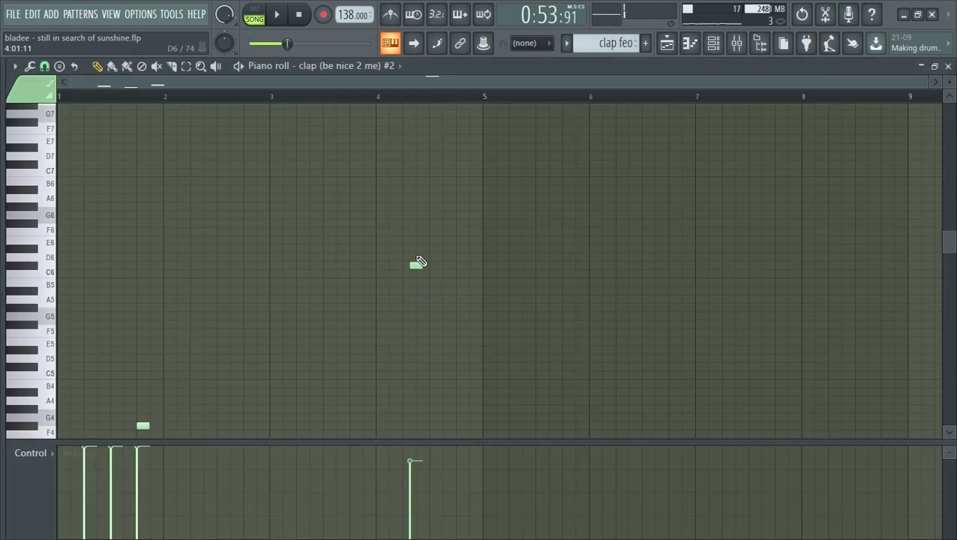
scroll(244, 321, "down", 4)
scroll(83, 110, "up", 2)
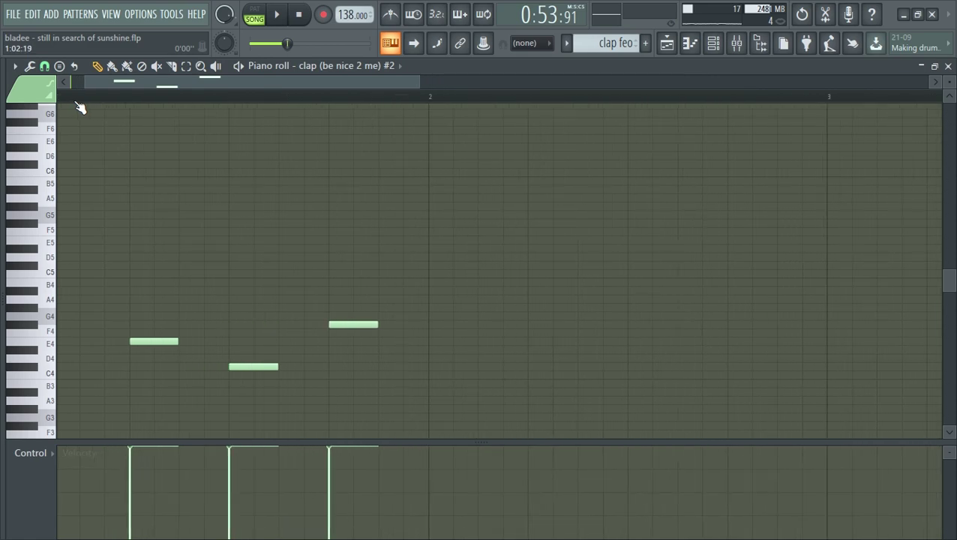
Step: Examine the Fruity Fast Dist, Fruity Reeverb 2, Fruity Filter and built-in equalizer on mixer insert 11, used by the clap
left_click(735, 43)
scroll(278, 187, "up", 2)
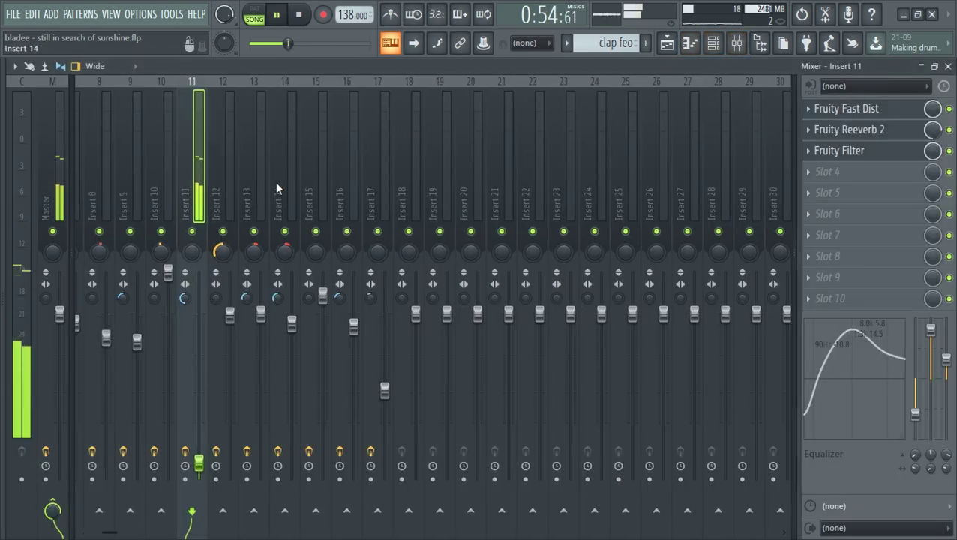
key("space")
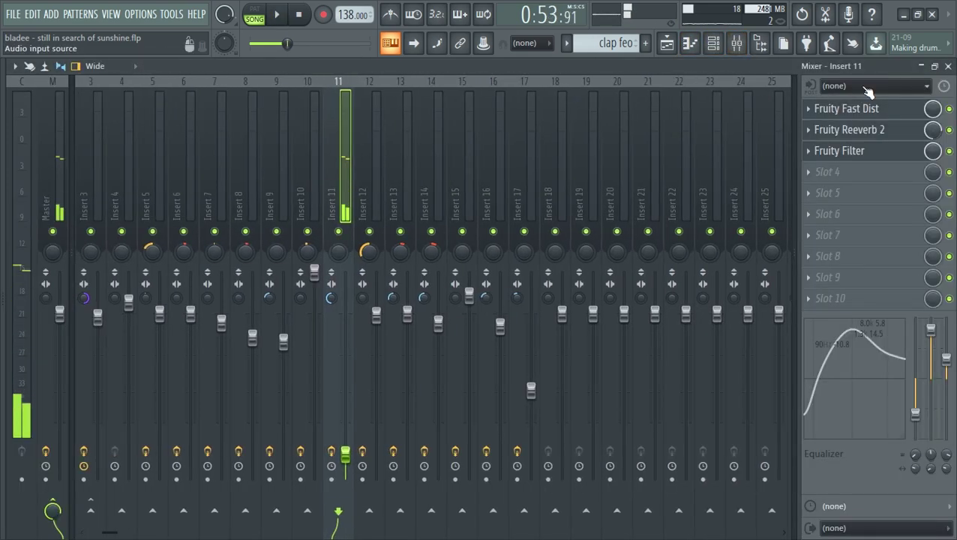
left_click(869, 109)
left_click(869, 110)
left_click(870, 130)
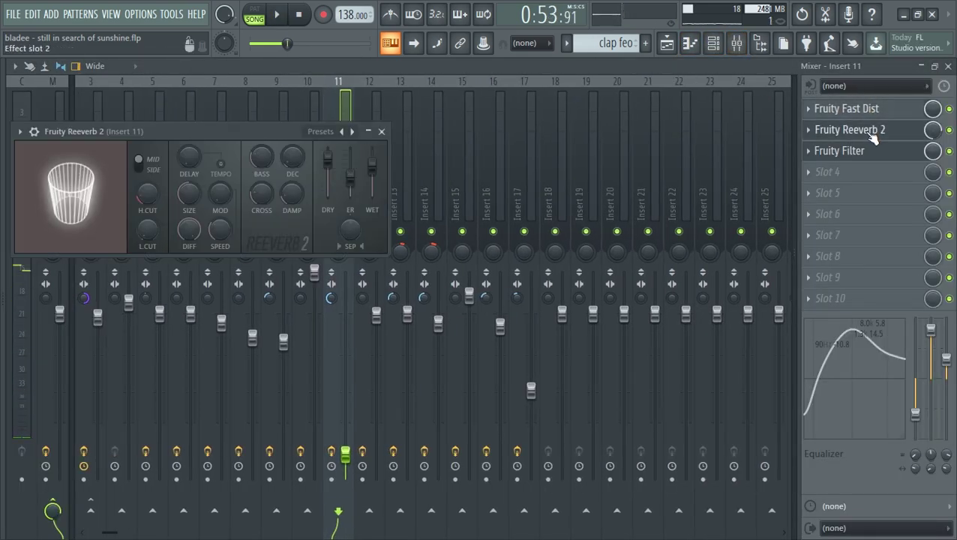
left_click(872, 133)
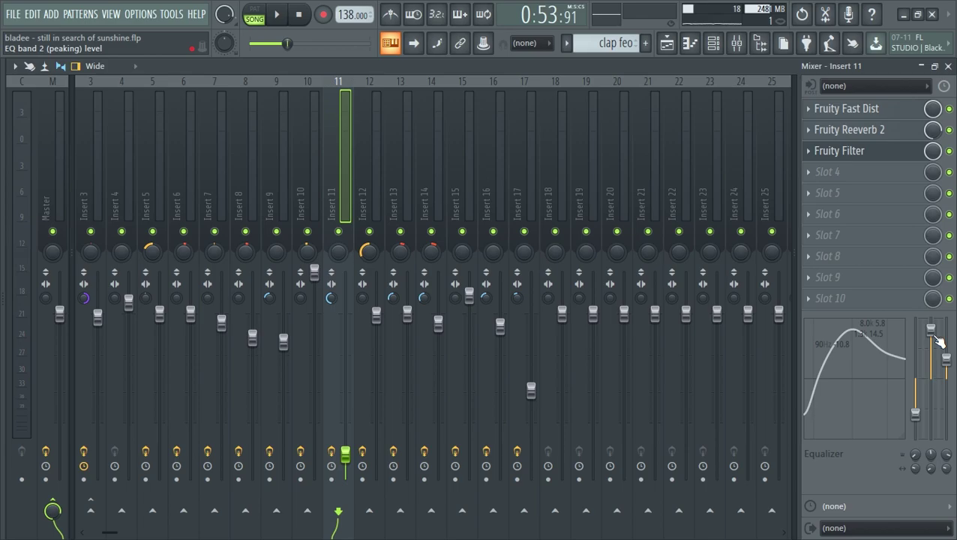
left_click(872, 156)
left_click(872, 157)
Step: Compare the soloed clap feo pattern with the original song on track 1 from bar 32, and reactivate the remake tracks
key("space")
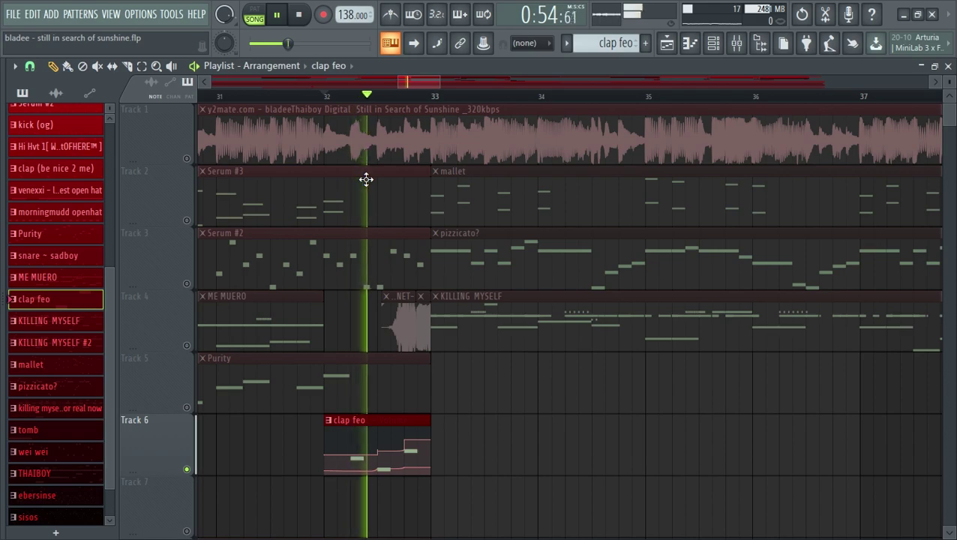
key("space")
right_click(187, 159)
key("space")
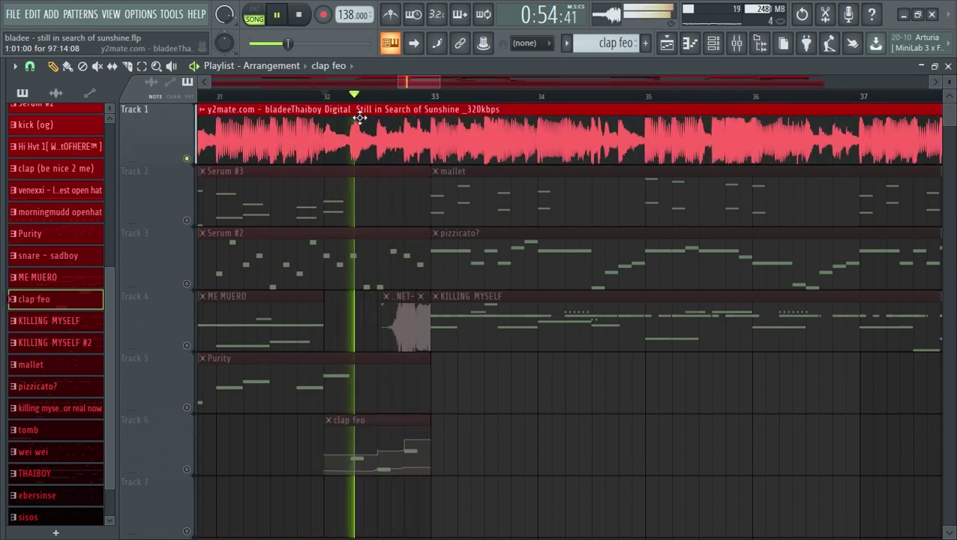
key("space")
right_click(187, 159)
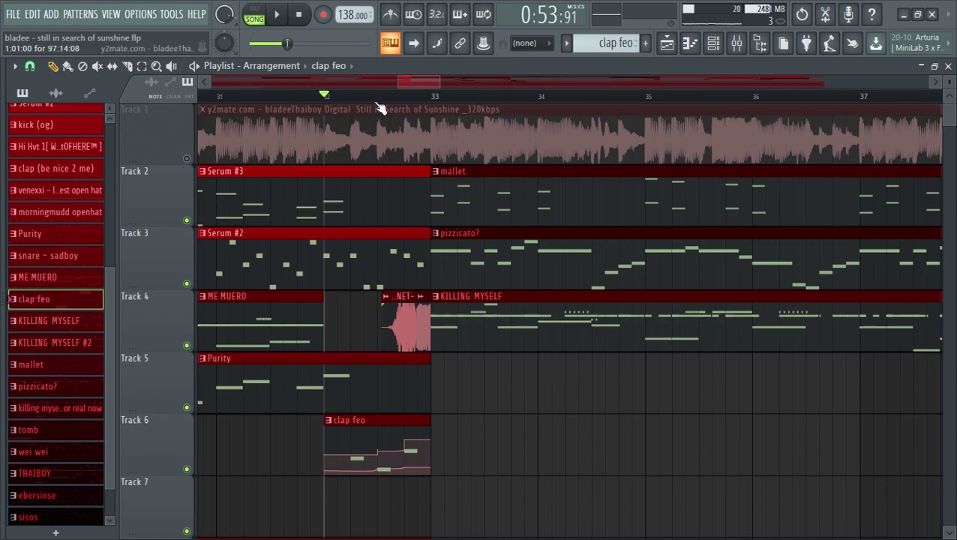
Step: Play all the remake tracks together from bar 40 to hear the transition into bar 41
scroll(377, 104, "down", 3)
scroll(379, 105, "right", 4)
left_click(418, 97)
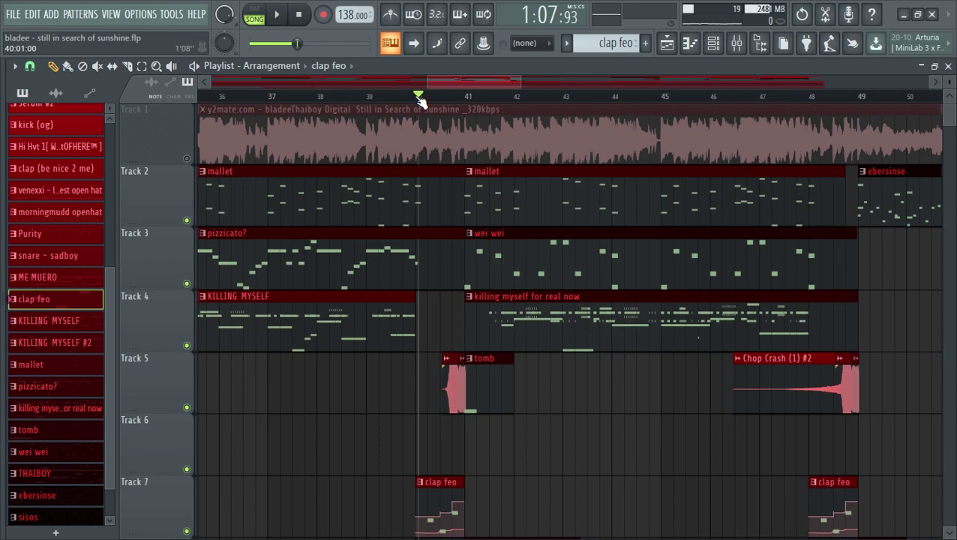
scroll(470, 99, "up", 1)
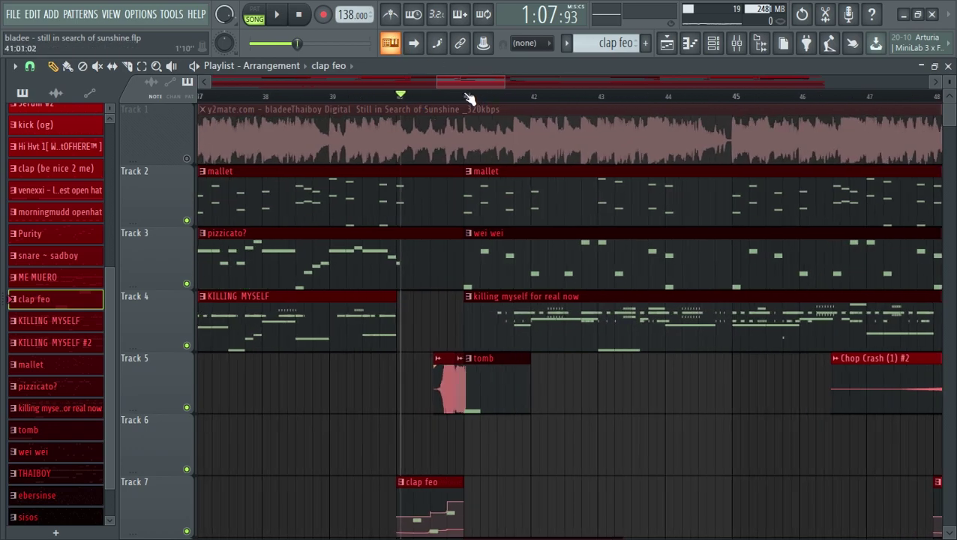
key("space")
key("space")
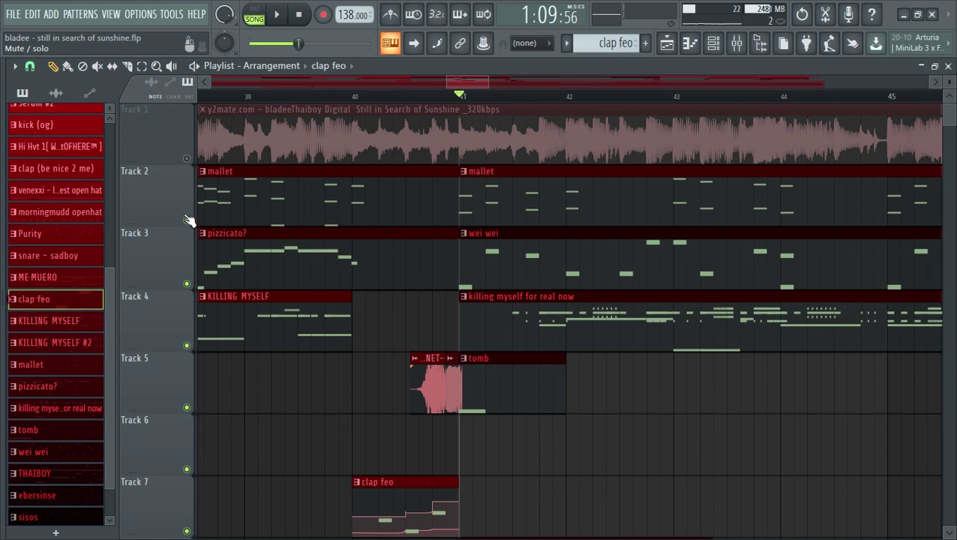
Step: Solo the mallet pattern on track 2, and play the wei wei pattern on soloed track 3 from bar 41
right_click(186, 220)
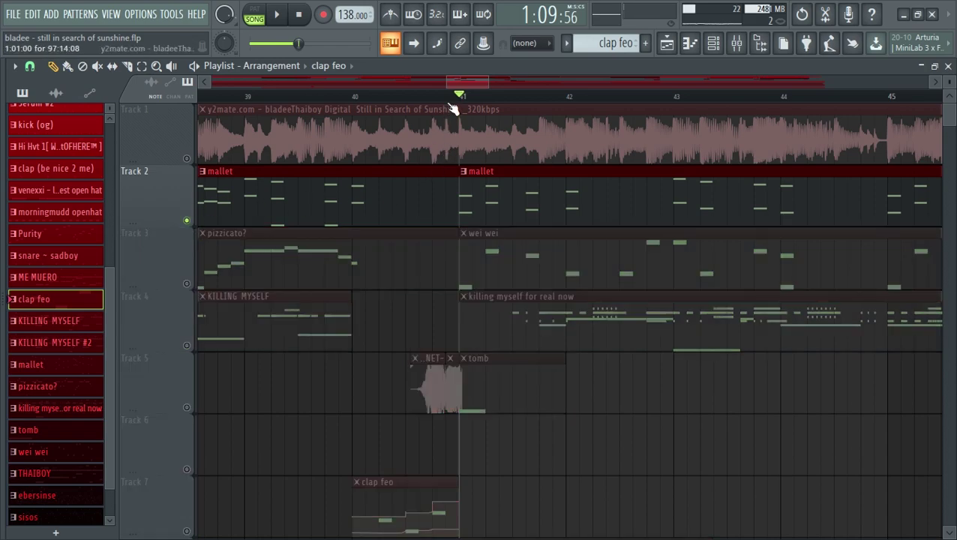
scroll(455, 109, "right", 1)
right_click(187, 284)
scroll(492, 99, "down", 3)
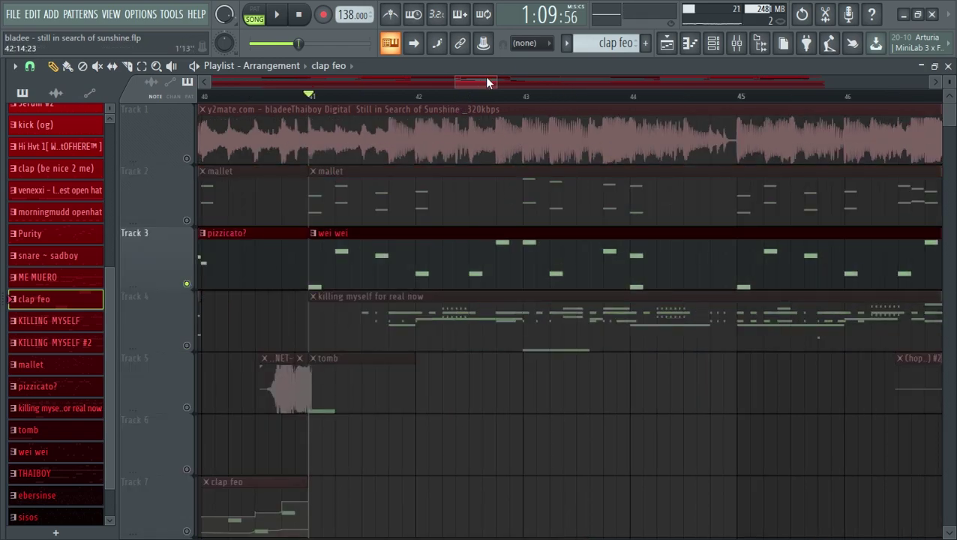
key("space")
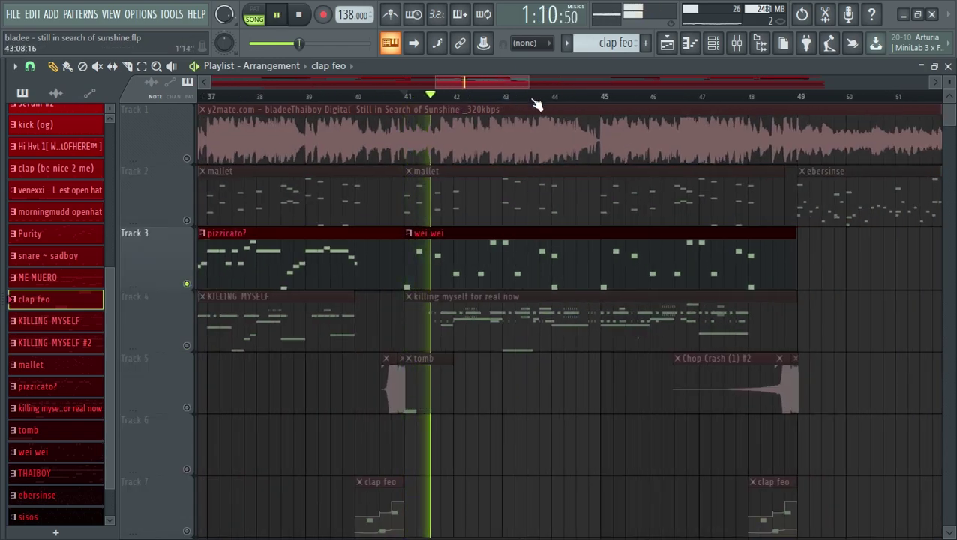
Step: Examine the Serum #3 oscillators, filter and effects, plus the Fruity parametric EQ 2 and built-in equalizer on mixer insert 14
left_click(714, 43)
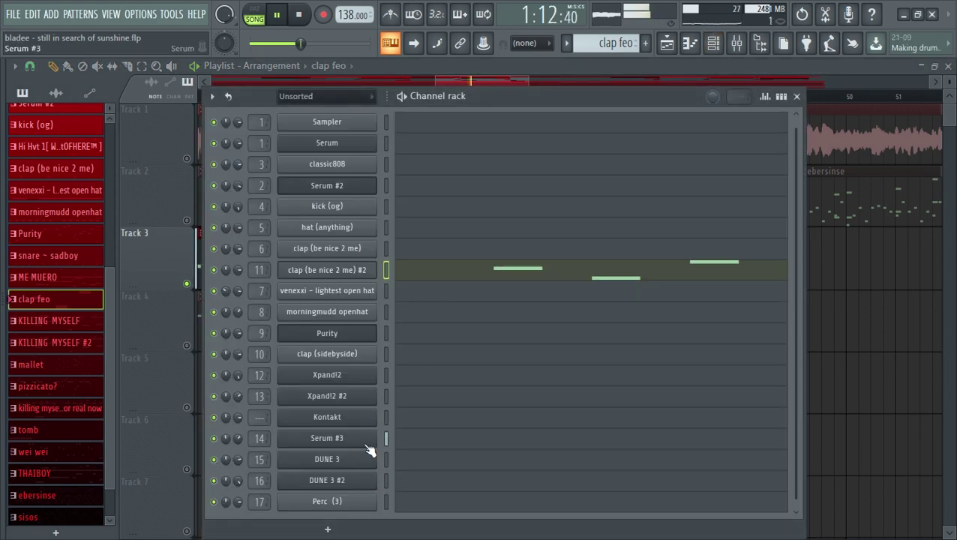
left_click(366, 442)
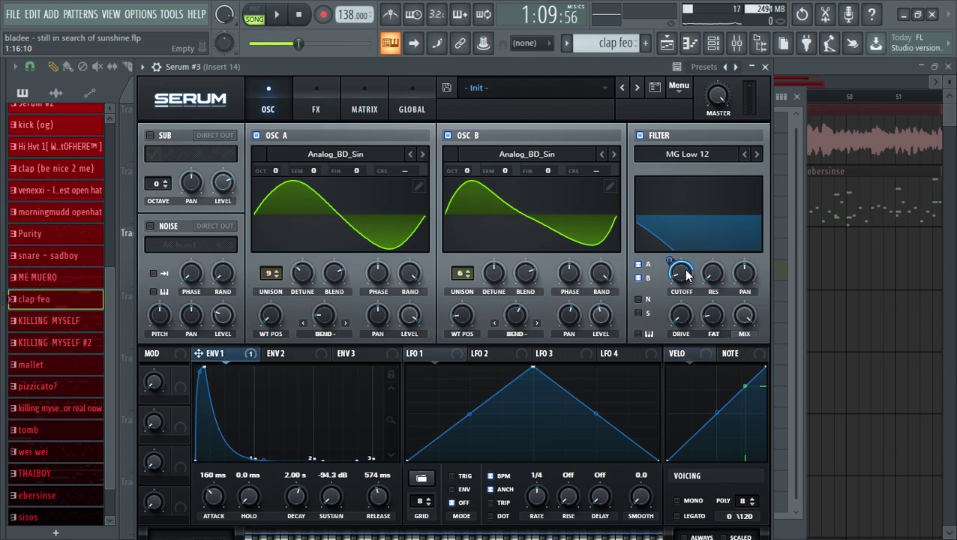
left_click(315, 109)
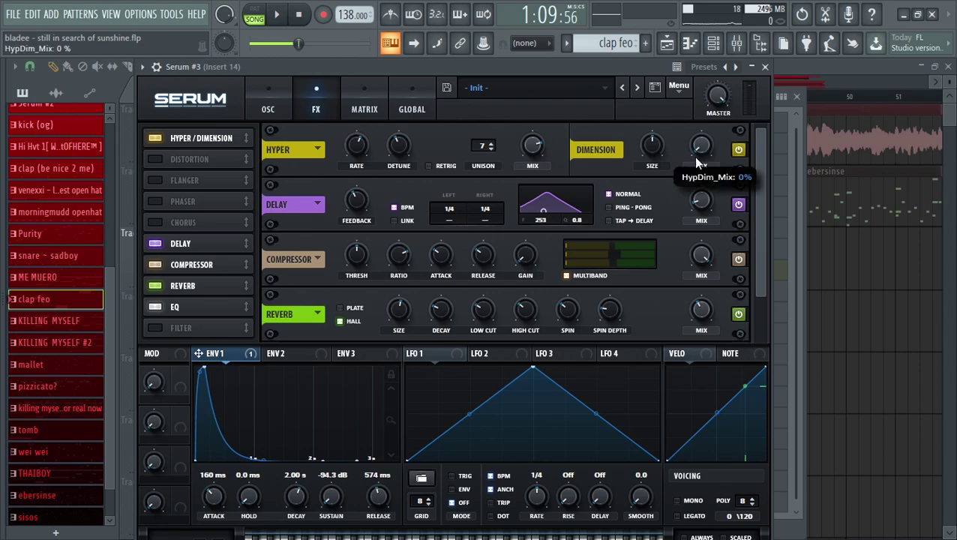
scroll(756, 238, "down", 2)
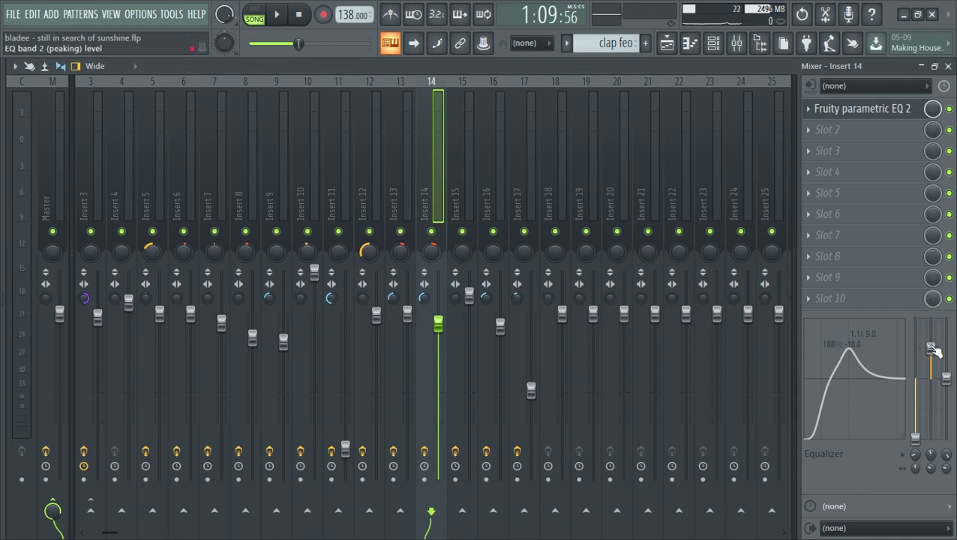
key("F9")
Step: Play the wei wei pattern from bar 41 and examine its Serum #3 notes in the piano roll
left_click(479, 240)
key("space")
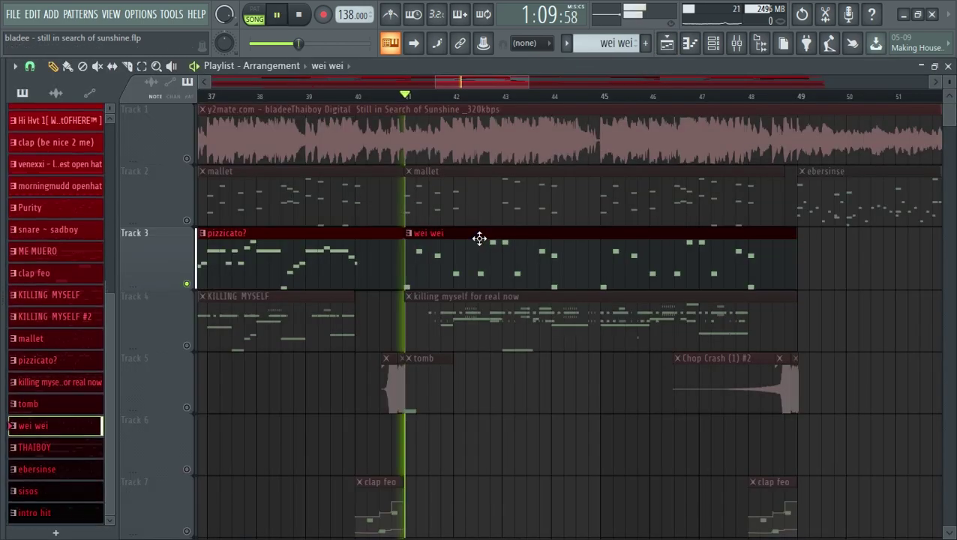
left_click(690, 45)
scroll(441, 223, "up", 4)
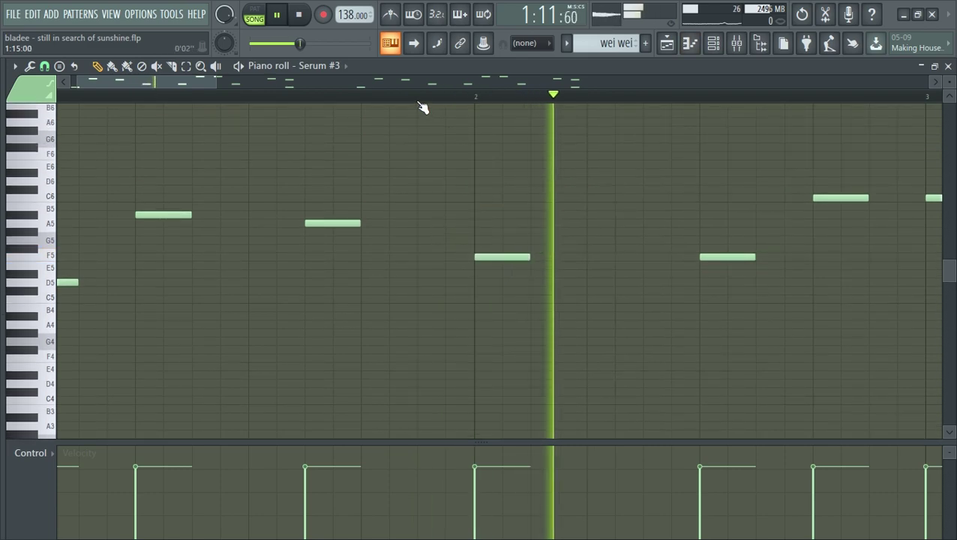
scroll(416, 97, "down", 3)
scroll(398, 227, "up", 1)
scroll(423, 103, "down", 2)
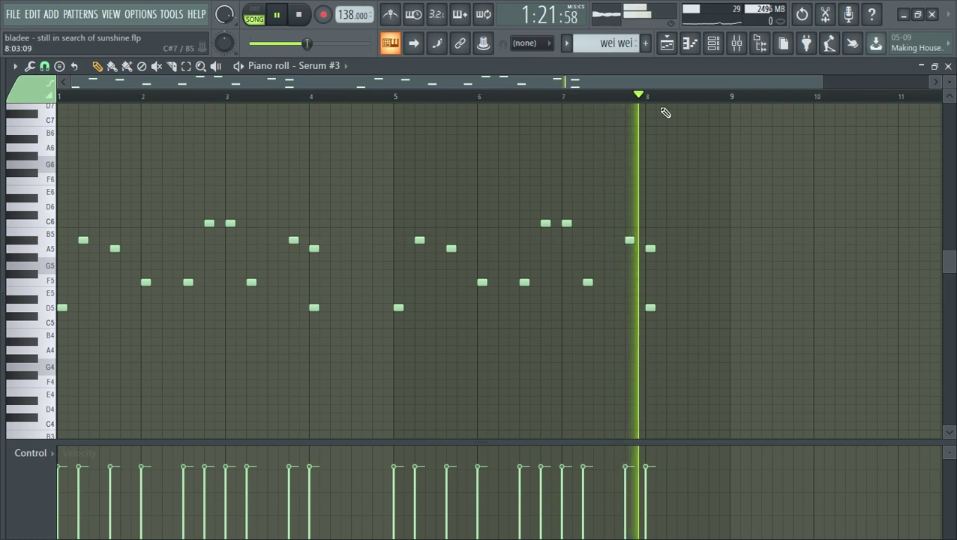
Step: Return to the playlist and review the killing myself for real now drum pattern on soloed track 4 from bar 41 to bar 49
left_click(667, 43)
right_click(187, 347)
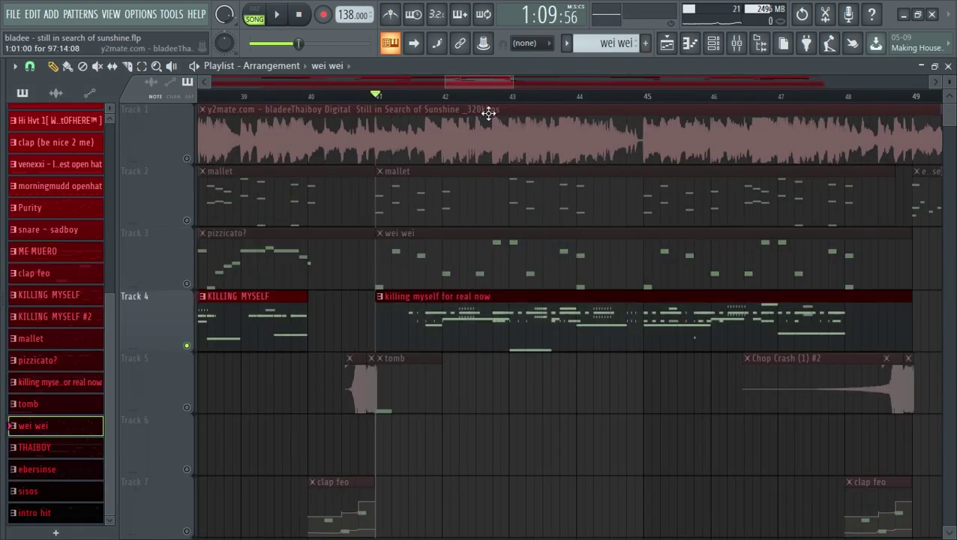
scroll(455, 96, "down", 3)
scroll(454, 97, "up", 3)
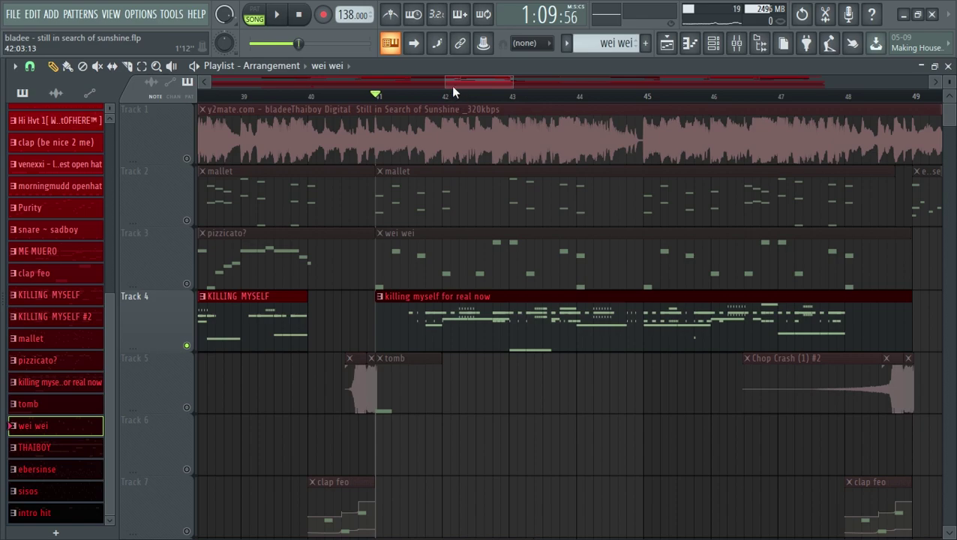
scroll(452, 99, "down", 3)
scroll(452, 99, "up", 3)
right_click(187, 346)
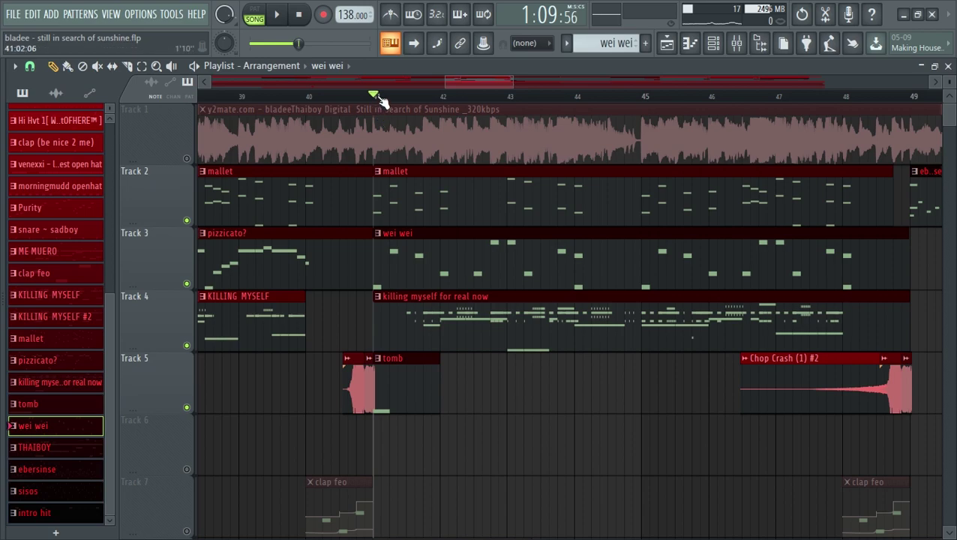
Step: Mute the original song on track 1 and play all the remake tracks through the transition into bar 41
scroll(380, 98, "up", 3)
right_click(188, 407)
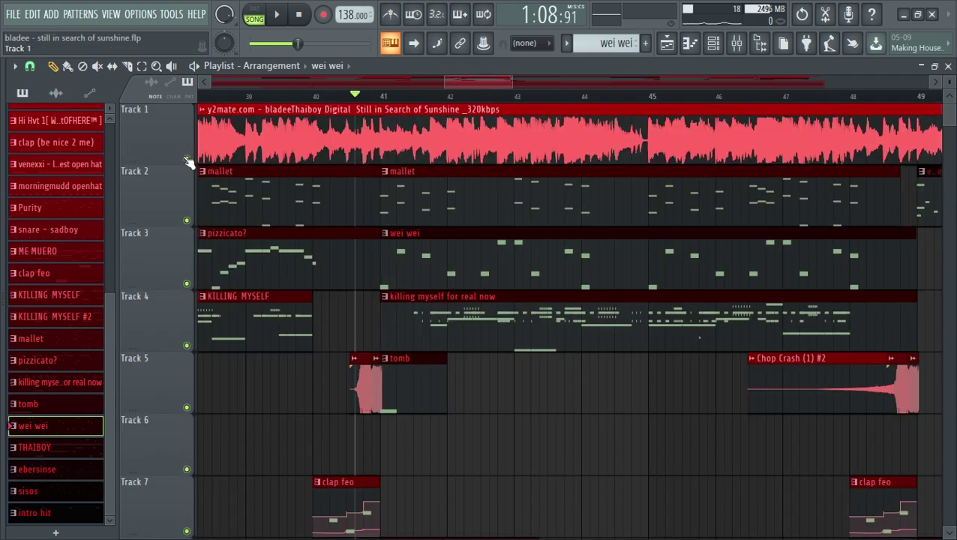
left_click(187, 159)
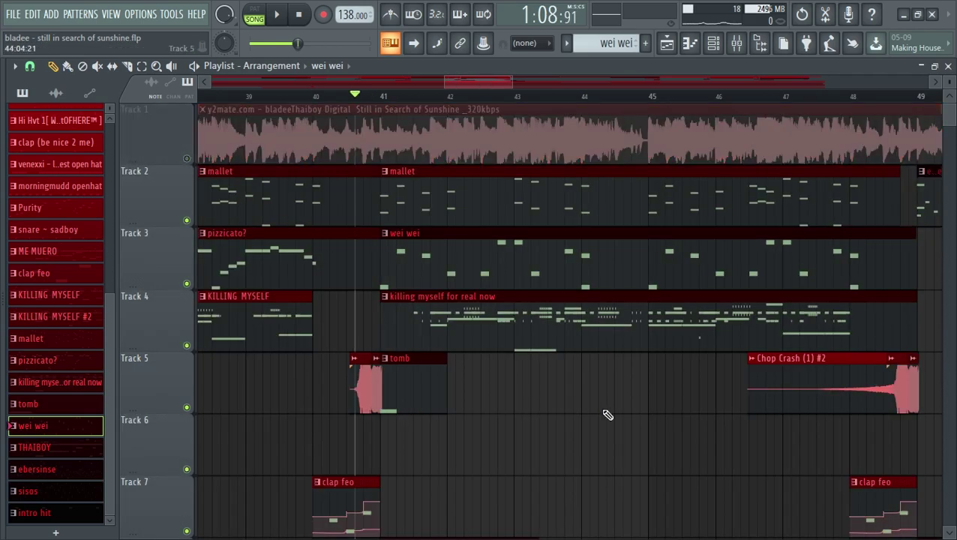
key("space")
scroll(591, 397, "down", 2)
scroll(578, 331, "up", 2)
scroll(572, 300, "down", 2)
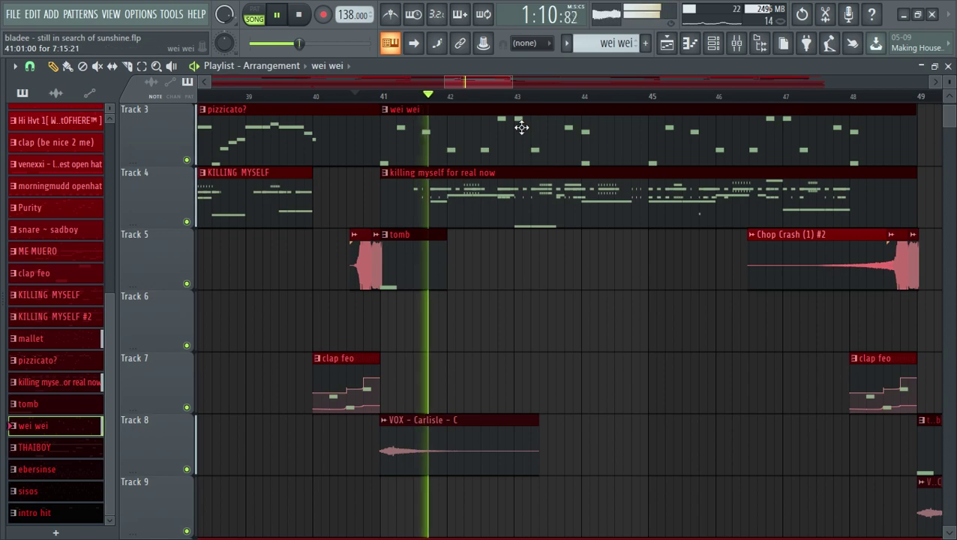
Step: Solo track 8 and play the VOX - Carlisle - C sample that starts at bar 41
scroll(509, 96, "down", 2)
key("space")
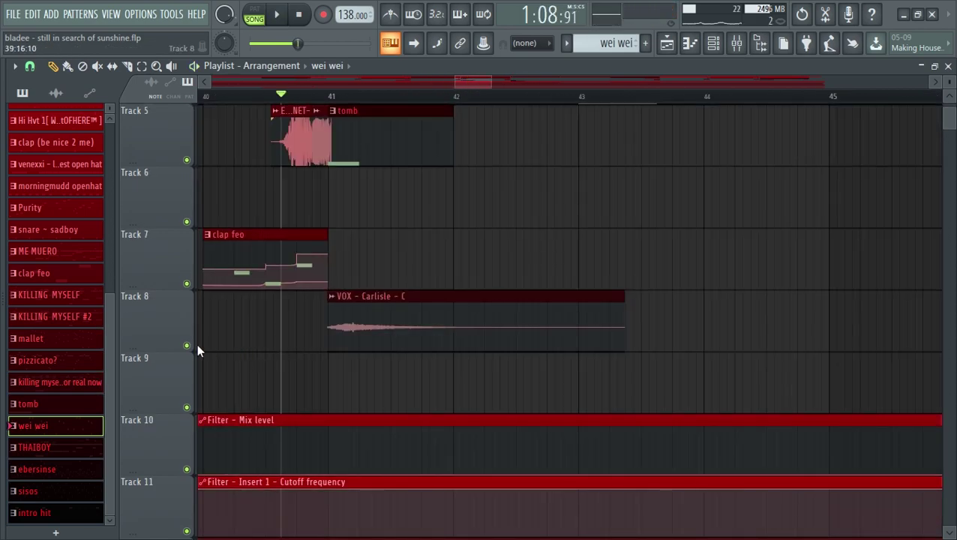
right_click(187, 346)
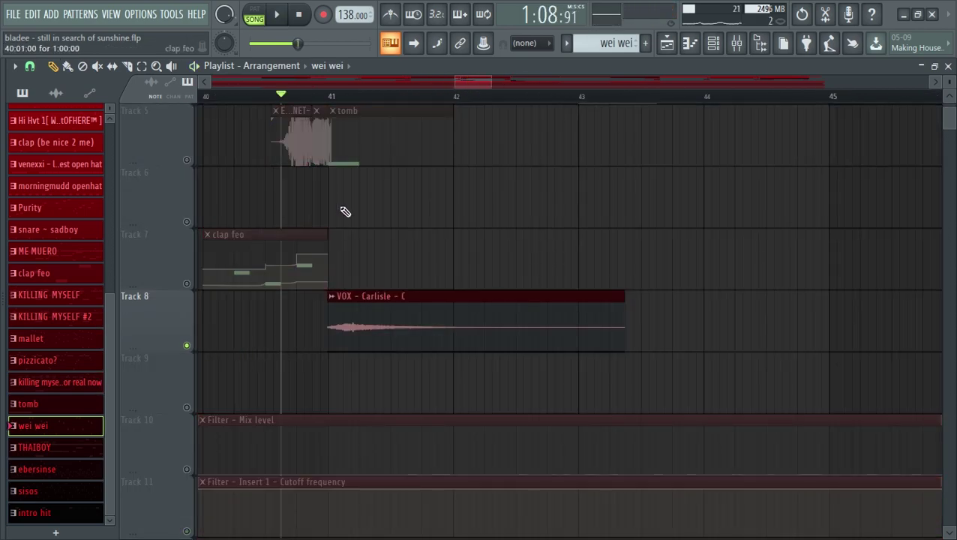
scroll(336, 164, "up", 3)
scroll(337, 168, "down", 3)
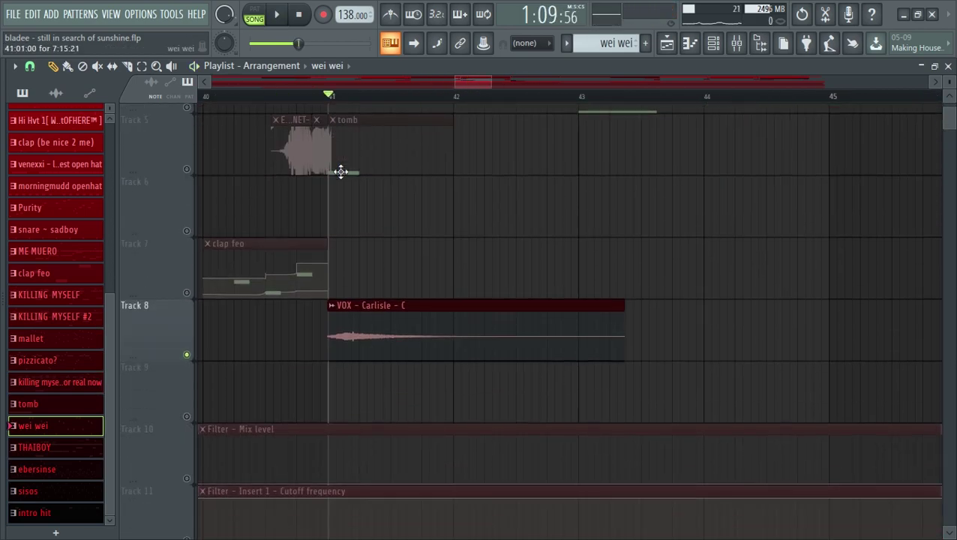
scroll(375, 225, "up", 3)
scroll(447, 360, "down", 1)
scroll(483, 357, "down", 3)
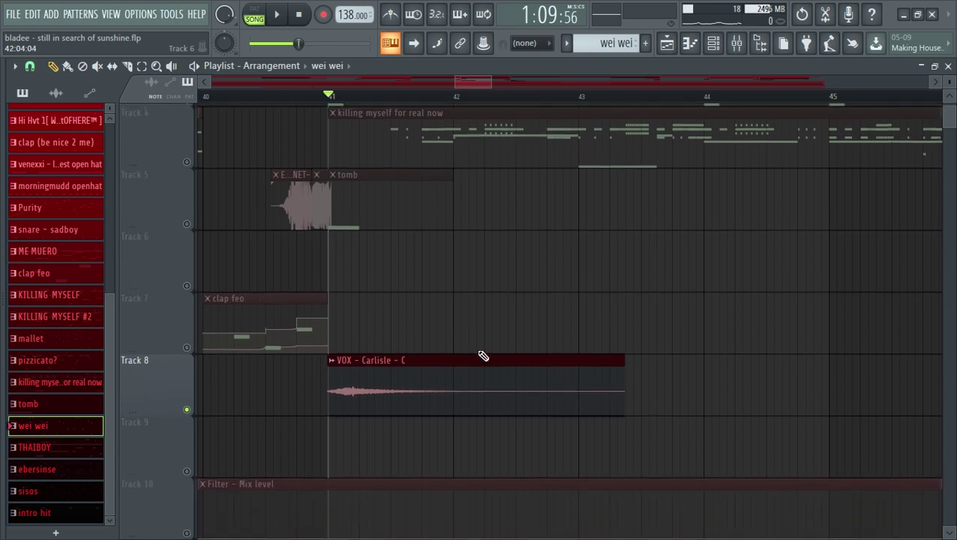
scroll(466, 338, "up", 1)
key("space")
key("space")
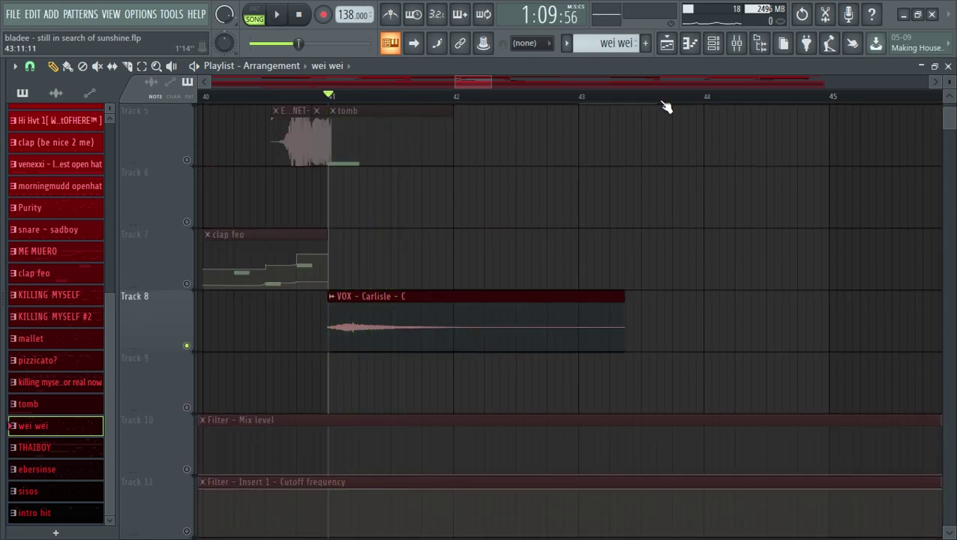
Step: Examine the Effector lo-fi effect and equalizer on mixer insert 36, and return to the playlist
left_click(736, 43)
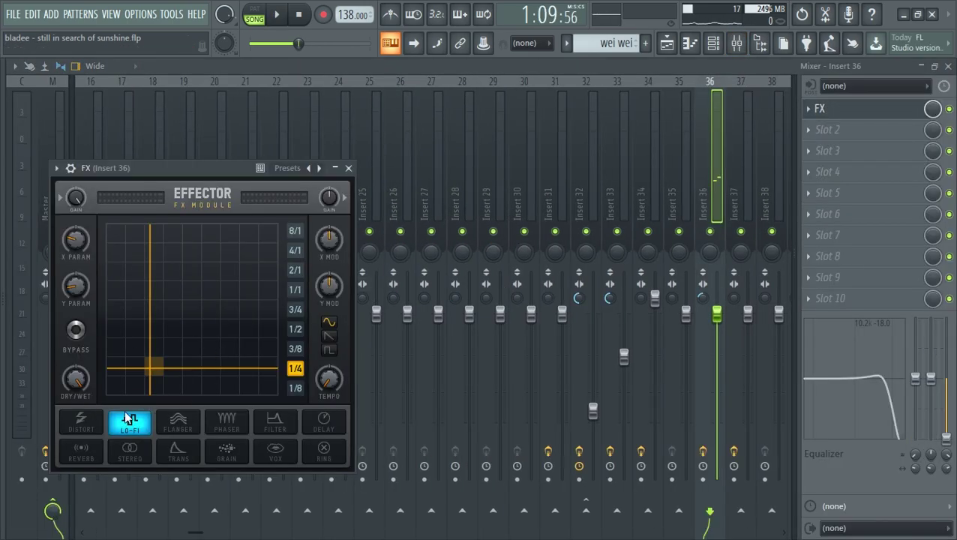
left_click(821, 109)
left_click(667, 45)
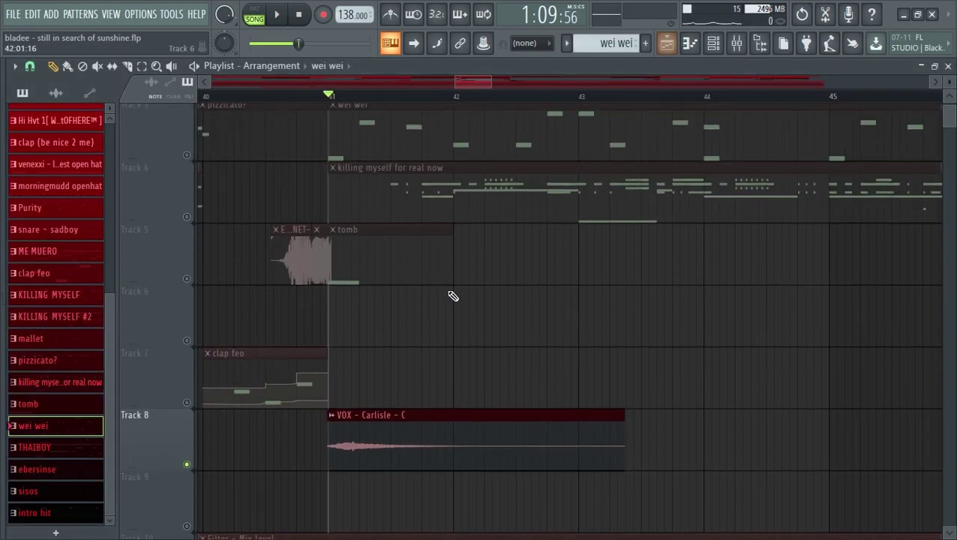
Step: Reactivate all remake tracks with the original song on track 1 muted, and play the section from bar 41 to bar 49
scroll(406, 466, "up", 4)
scroll(383, 356, "down", 4)
scroll(262, 285, "up", 4)
left_click(194, 220)
right_click(187, 221)
right_click(187, 221)
left_click(186, 160)
left_click(582, 373, "ctrl")
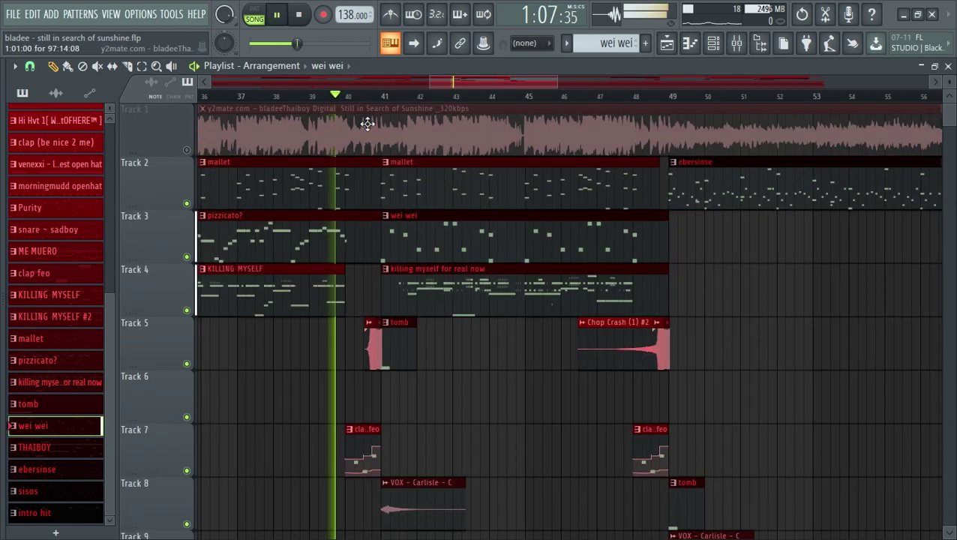
scroll(397, 157, "down", 1)
scroll(474, 199, "up", 1)
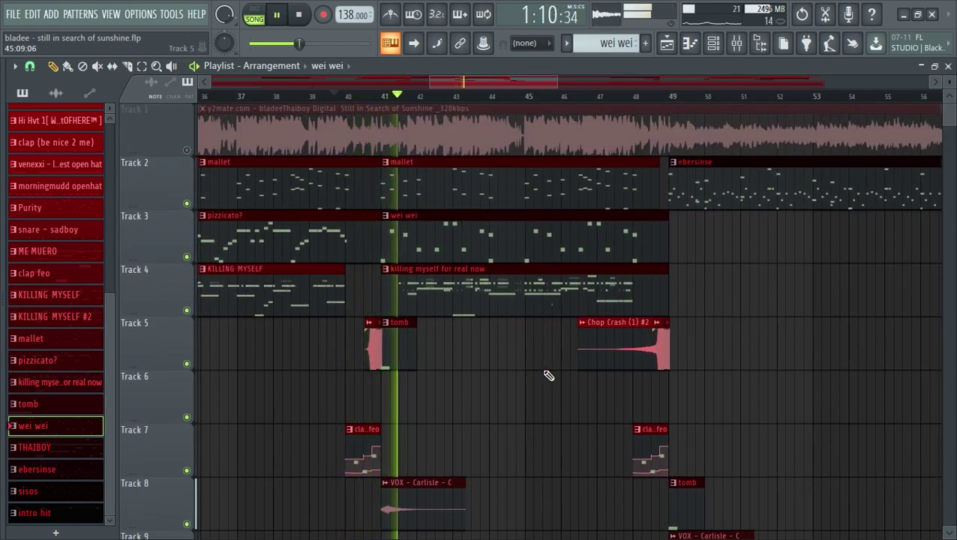
scroll(549, 375, "down", 1)
scroll(563, 369, "up", 1)
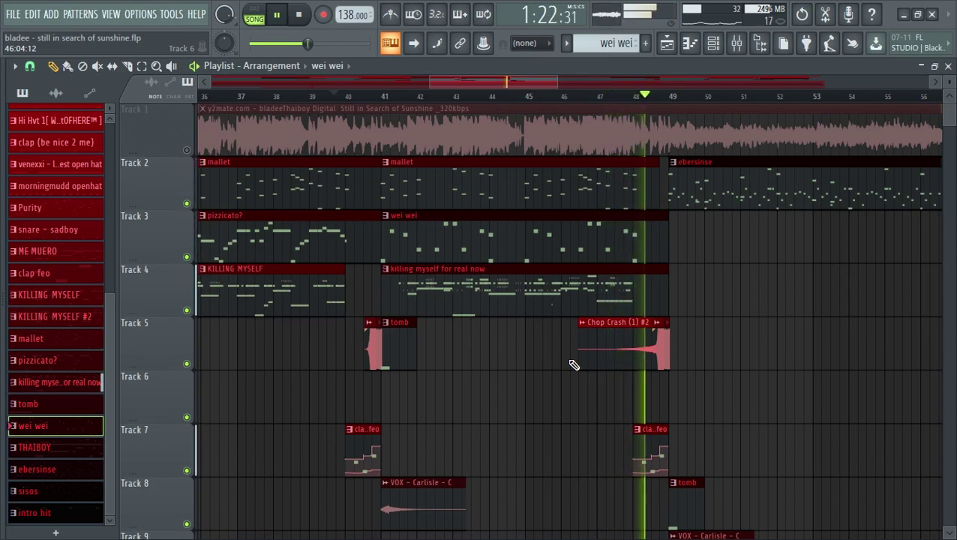
key("space")
Step: Place the playhead at bar 49 and isolate the ebersinse pattern on track 2, checking the tomb and VOX - Carlisle - C clips on tracks 8 and 9
scroll(556, 154, "up", 4)
left_click(392, 97)
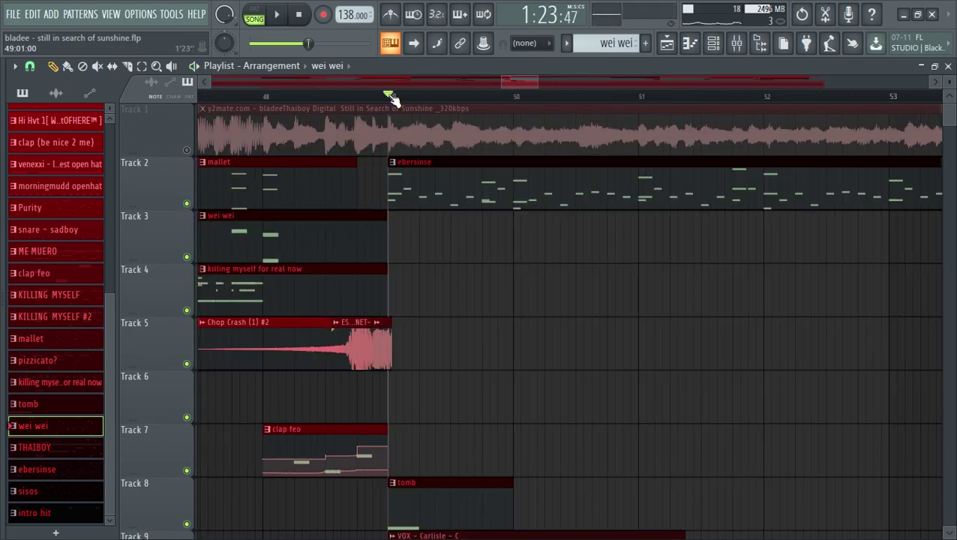
right_click(188, 203)
scroll(550, 307, "down", 3)
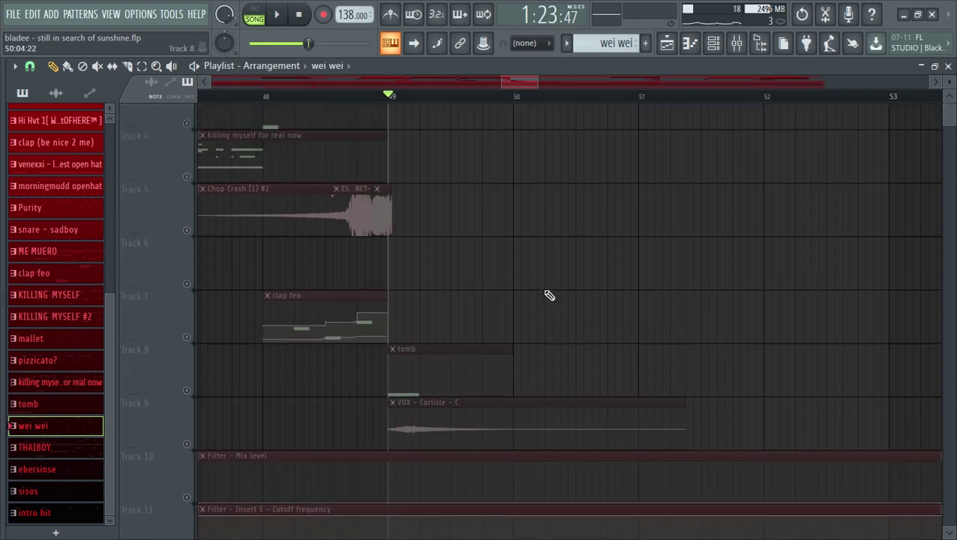
right_click(187, 364)
scroll(331, 295, "up", 3)
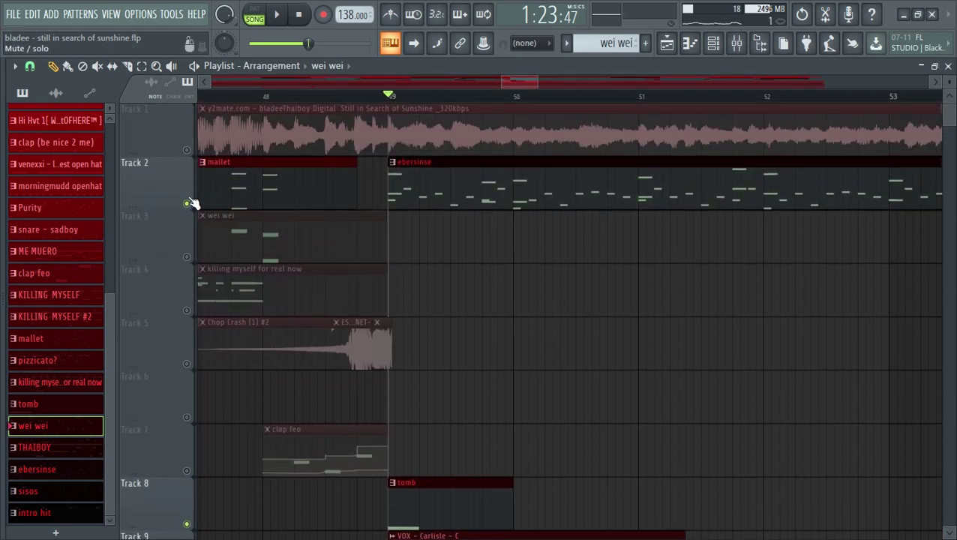
scroll(486, 320, "down", 3)
key("space")
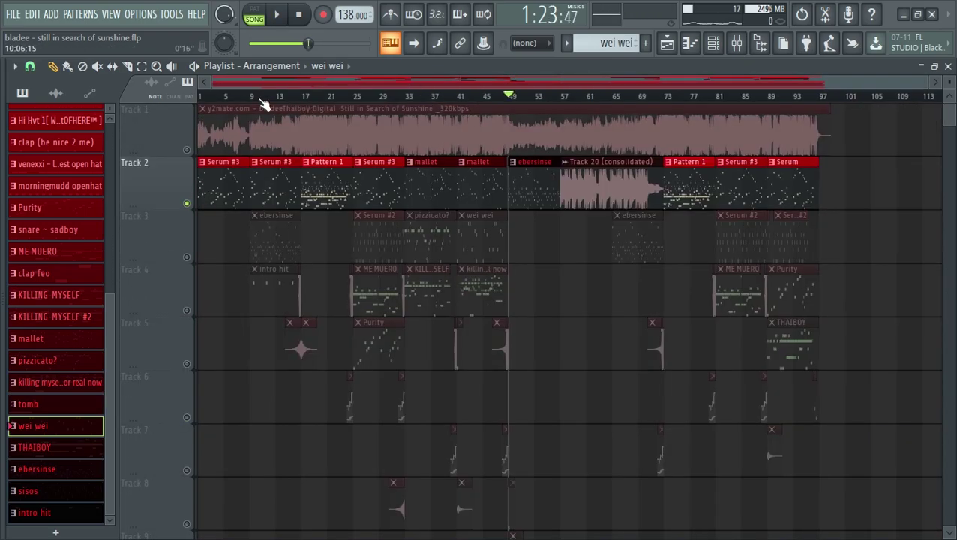
Step: Review the opening bars of the arrangement for comparison and return to the ebersinse clip at bar 49
scroll(261, 111, "up", 5)
left_click(217, 97)
scroll(221, 102, "down", 5)
scroll(503, 103, "up", 1)
left_click(515, 98)
scroll(529, 100, "up", 5)
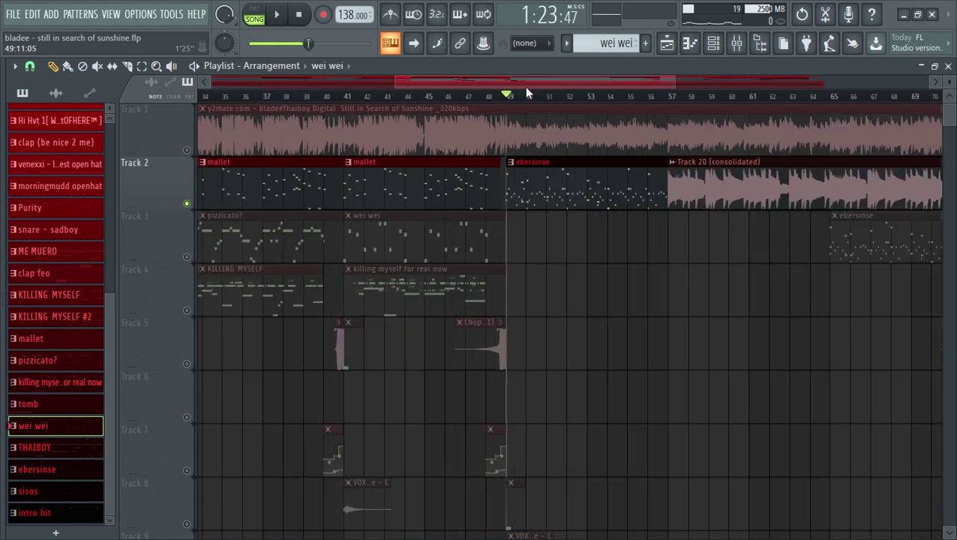
scroll(492, 195, "down", 2)
scroll(487, 205, "up", 1)
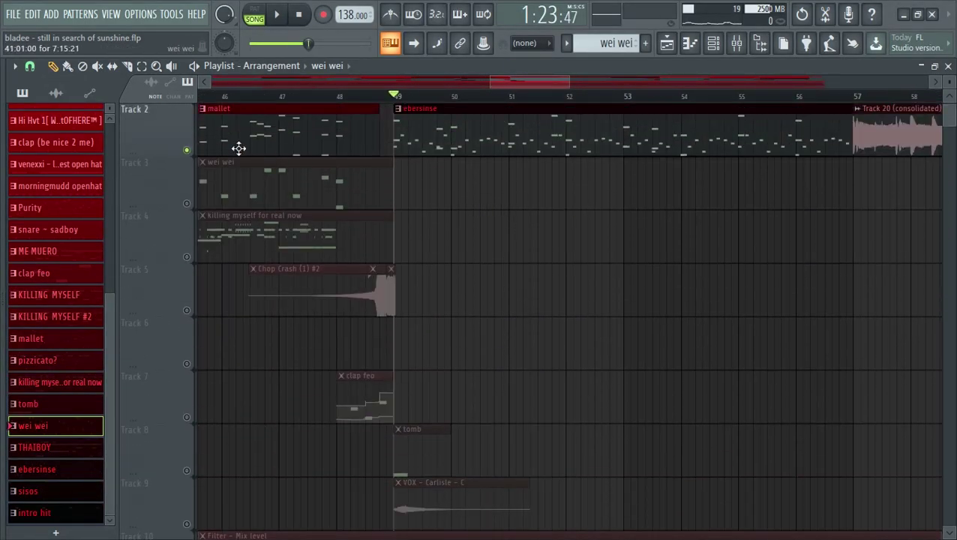
Step: Unsolo track 2, keep the original song muted, and play the ebersinse section from bar 49 to bar 57
scroll(255, 156, "up", 1)
right_click(189, 152)
left_click(189, 151)
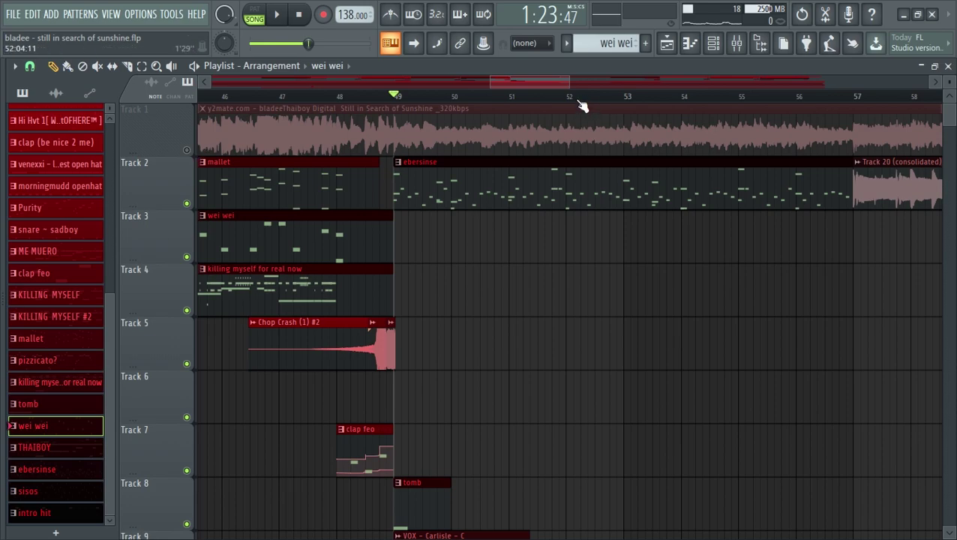
scroll(582, 105, "down", 2)
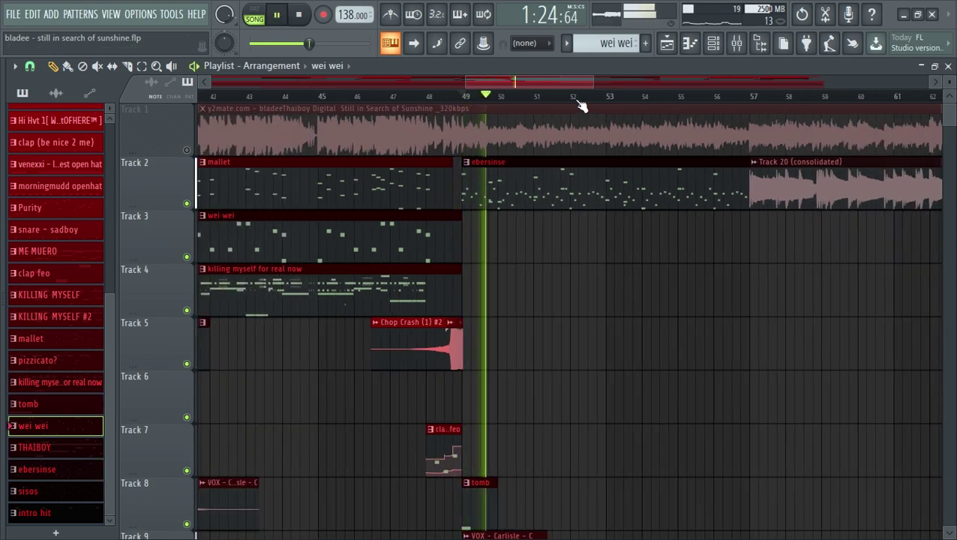
left_click_drag(560, 80, 584, 81)
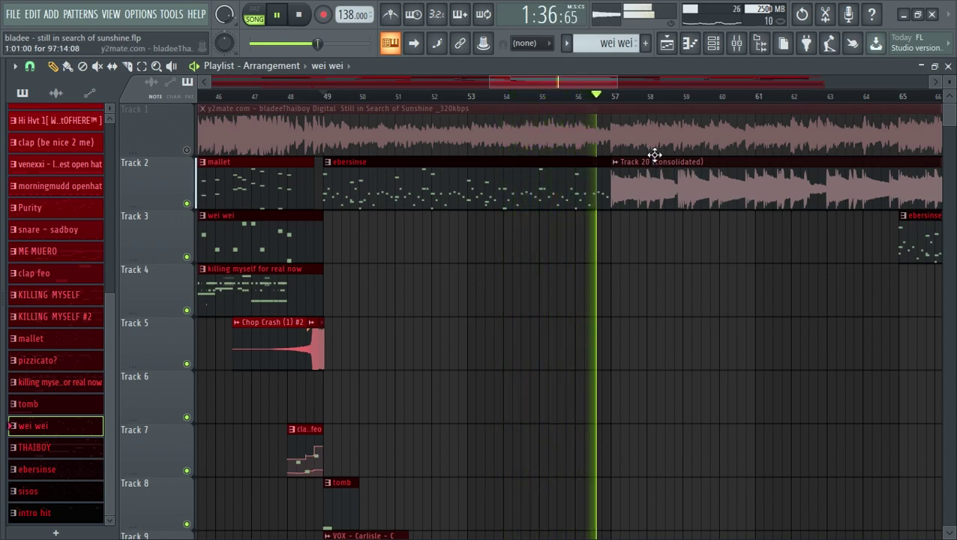
key("space")
Step: Examine the automation clips on tracks 11 to 17 around bar 57, including the Filter - Insert 15 - Cutoff frequency curve
scroll(656, 172, "down", 5)
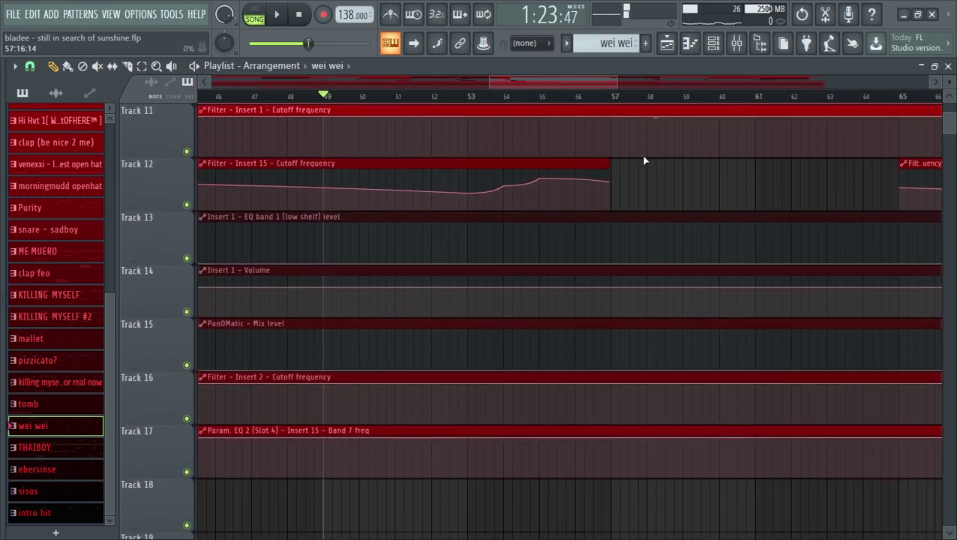
scroll(449, 374, "up", 5)
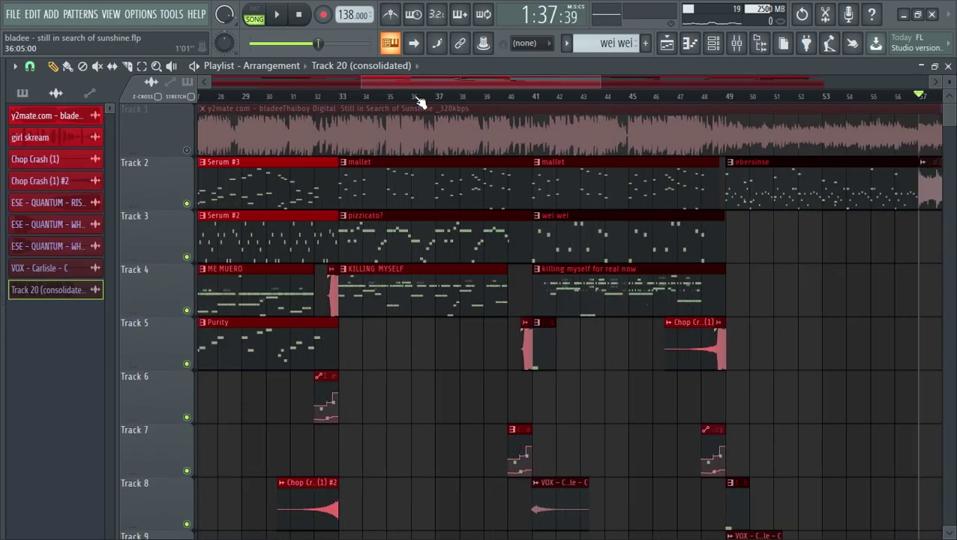
scroll(421, 100, "down", 4)
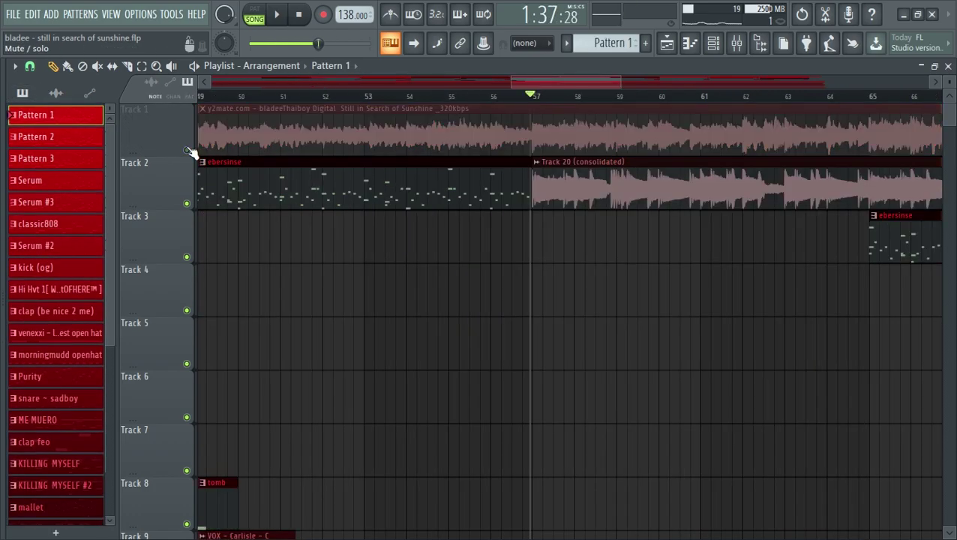
Step: Play the Track 20 (consolidated) audio clip on track 2 from bar 57 up to bar 65
mouse_move(581, 80)
left_mouse_down()
mouse_move(568, 79)
mouse_move(599, 80)
left_mouse_up()
key("space")
scroll(569, 95, "down", 3)
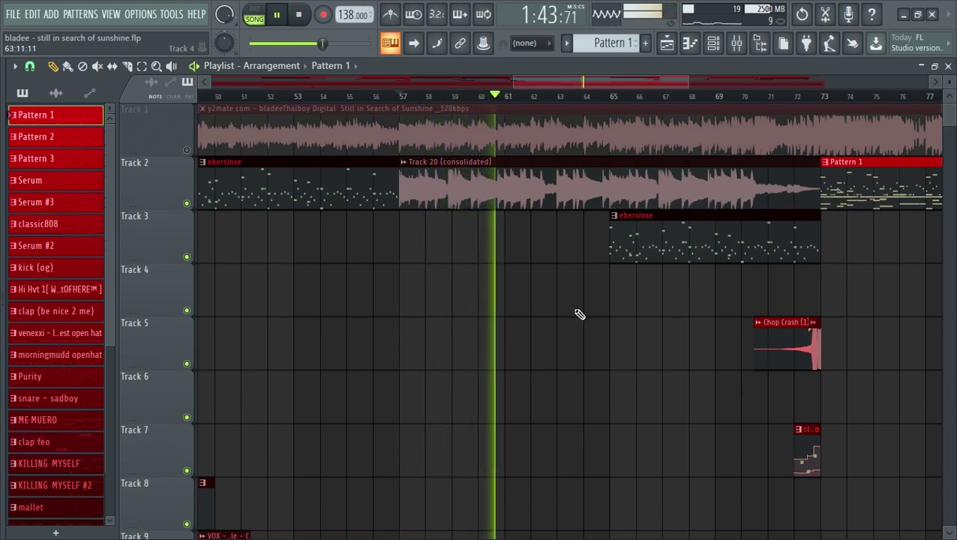
key("F9")
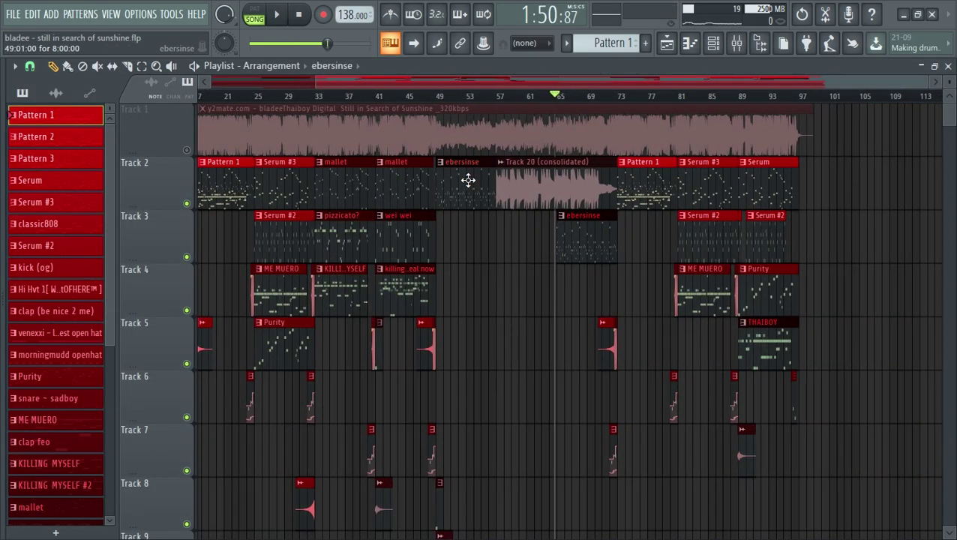
Step: Pick the ebersinse pattern and play the arrangement from bar 65 through the Chop Crash and clap feo transition into bar 73
left_click(469, 180)
scroll(593, 100, "up", 4)
key("space")
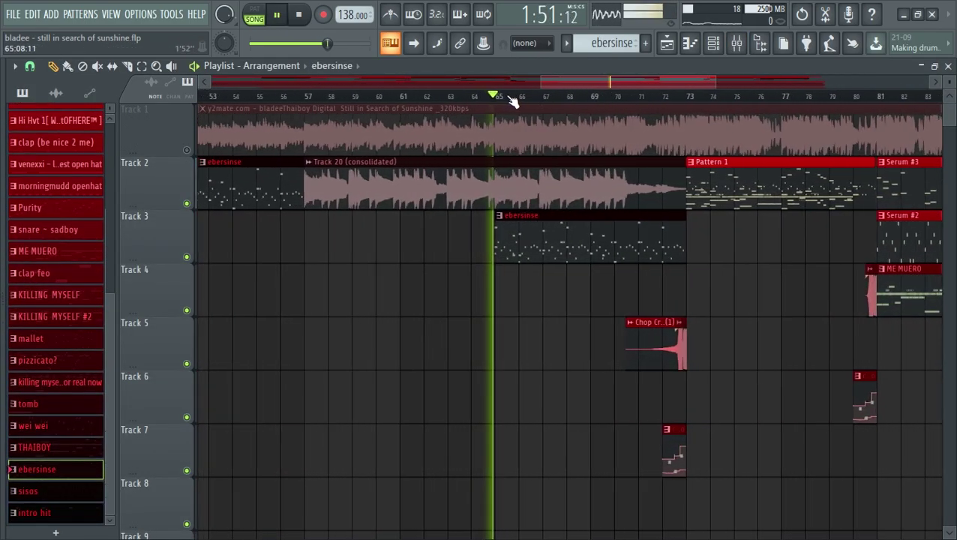
scroll(613, 101, "up", 2)
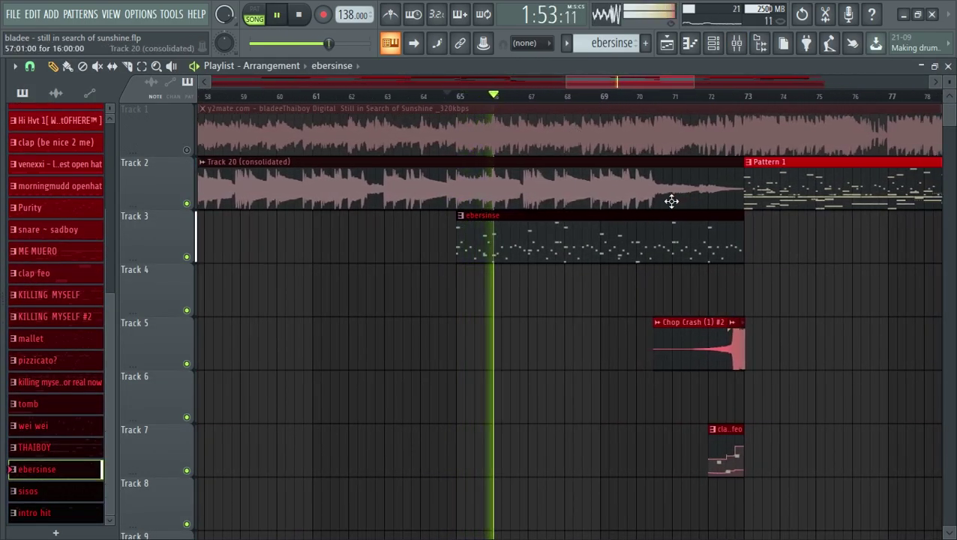
scroll(680, 161, "down", 2)
scroll(751, 206, "up", 1)
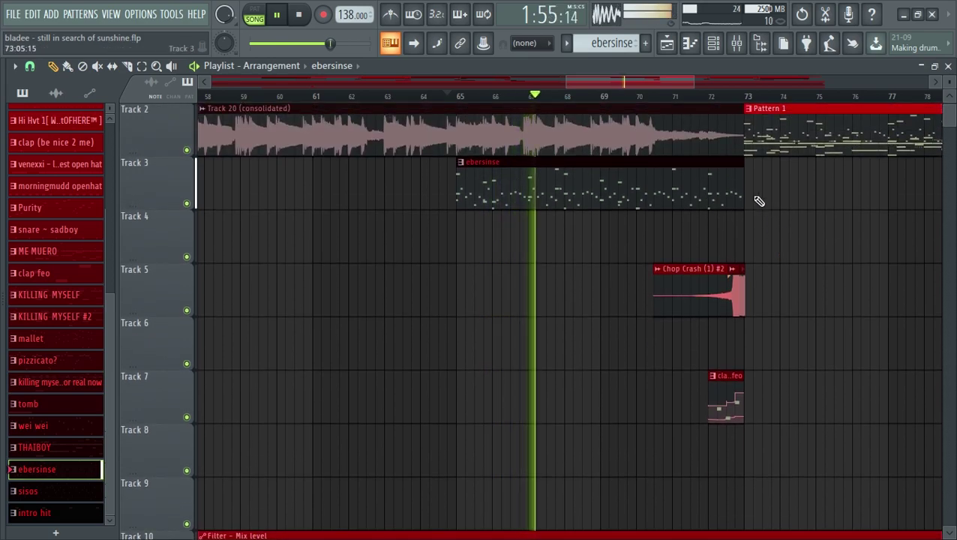
left_click_drag(661, 81, 677, 83)
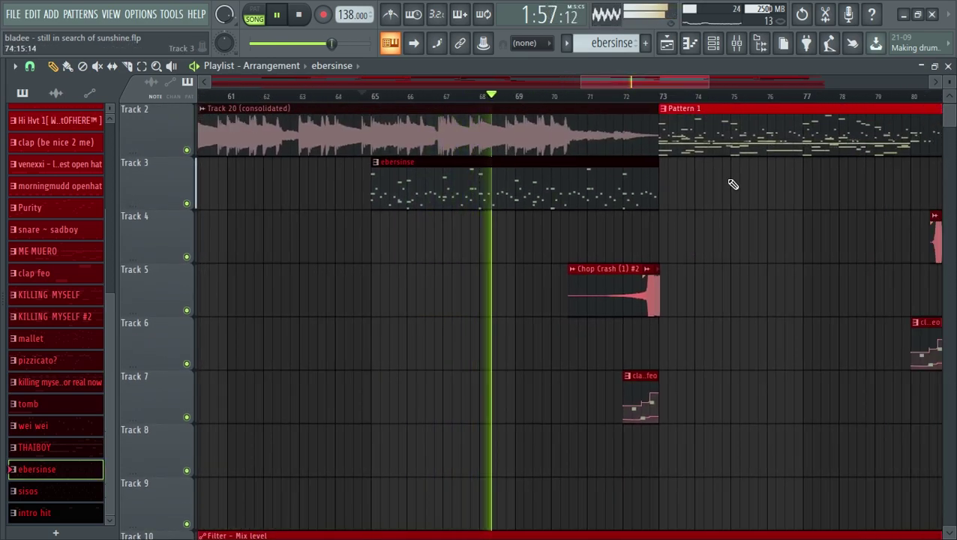
left_click_drag(657, 79, 688, 98)
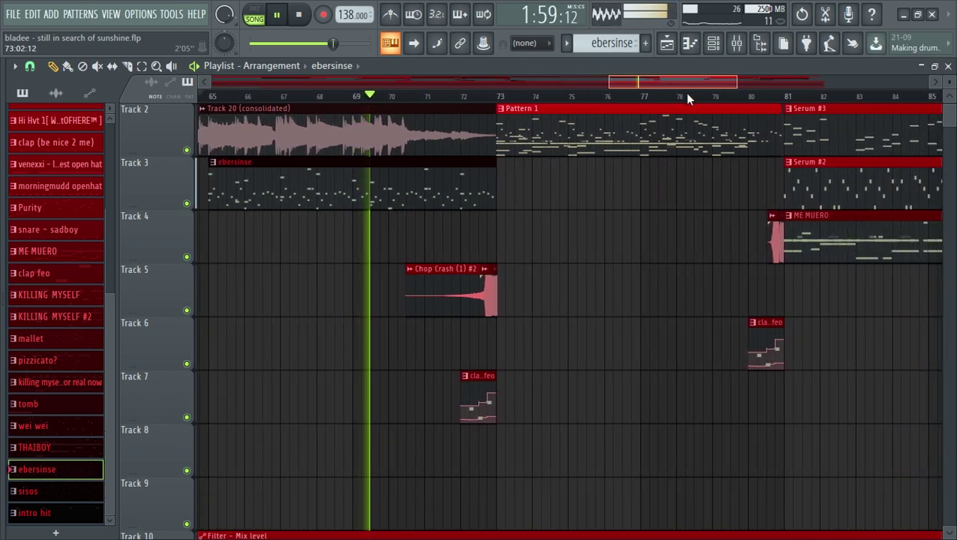
scroll(639, 227, "up", 1)
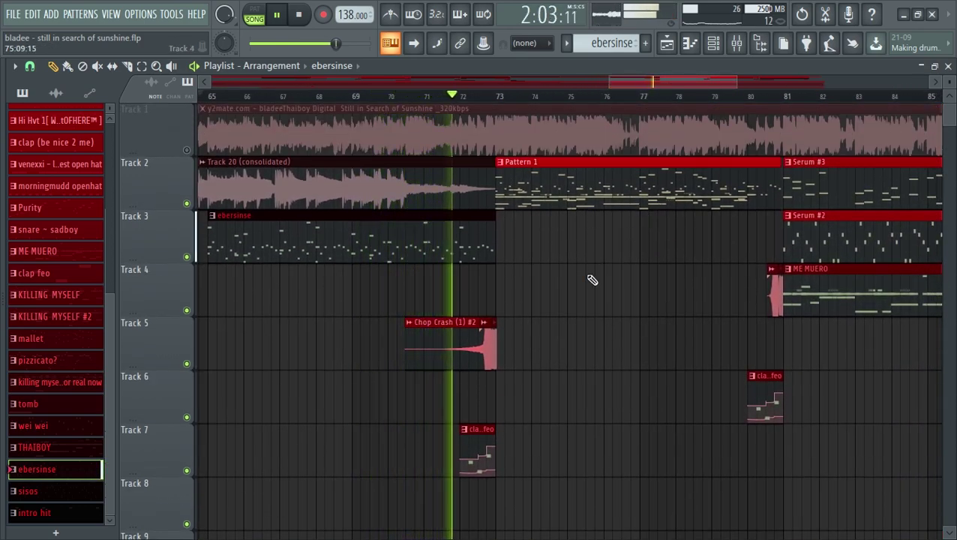
scroll(592, 279, "down", 1)
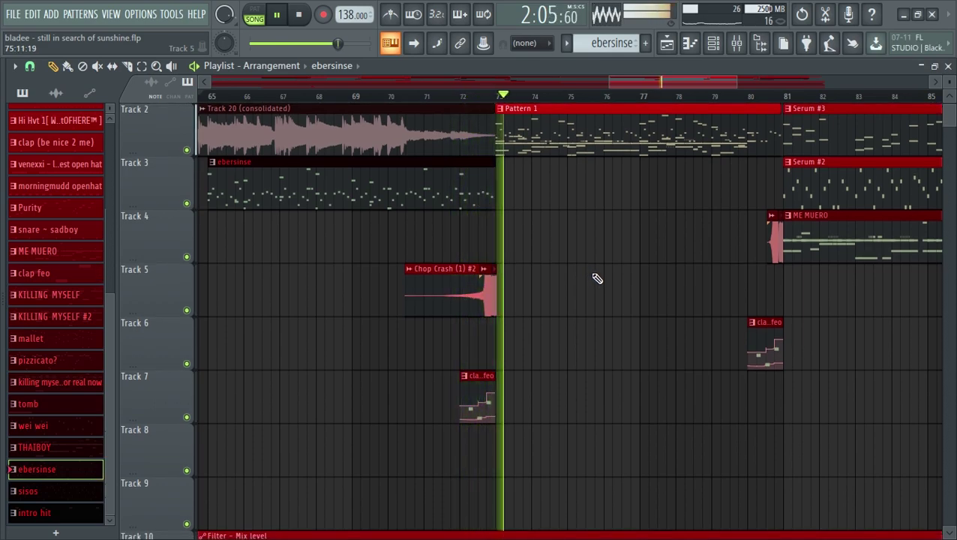
key("space")
Step: Return the playhead to bar 73 and review the remaining clips from Pattern 1 to the end of the arrangement
scroll(597, 276, "up", 1)
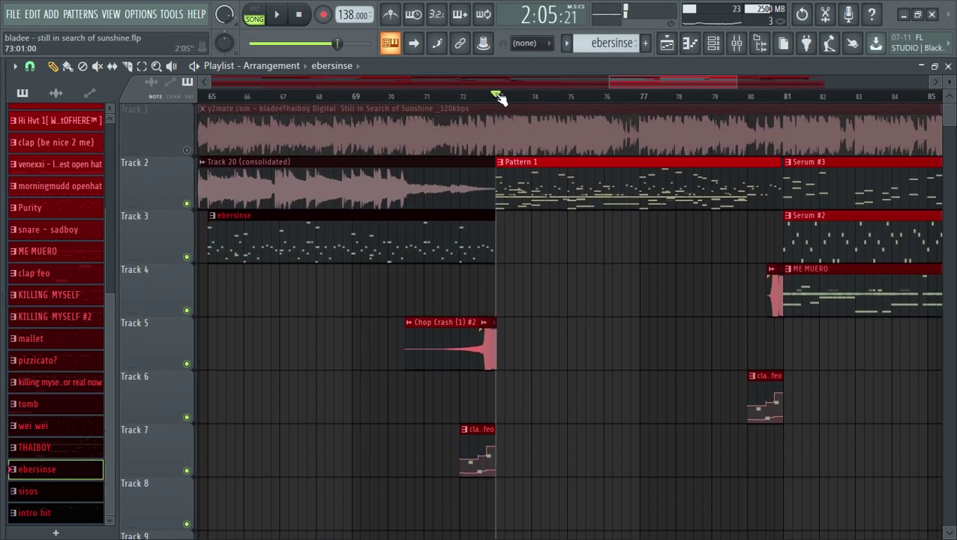
scroll(499, 98, "up", 1)
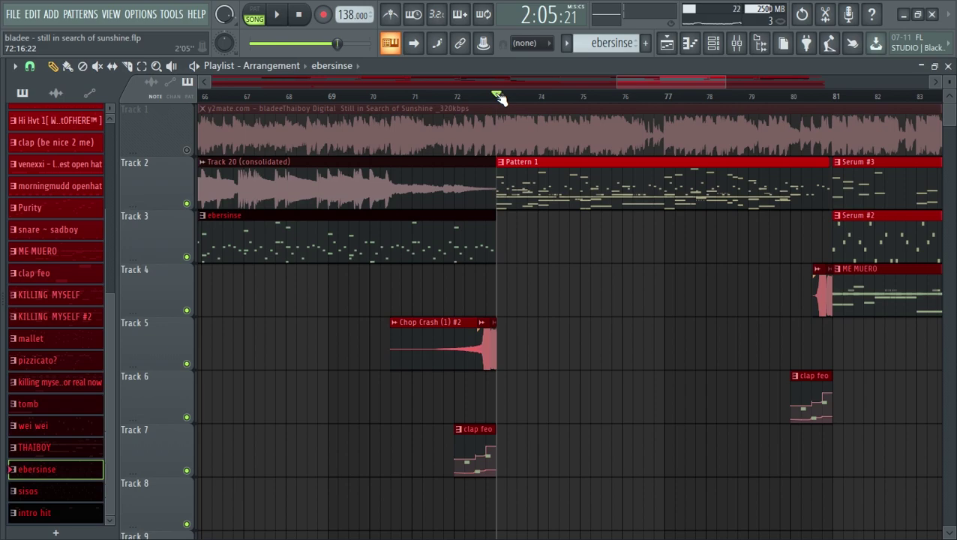
scroll(499, 98, "down", 4)
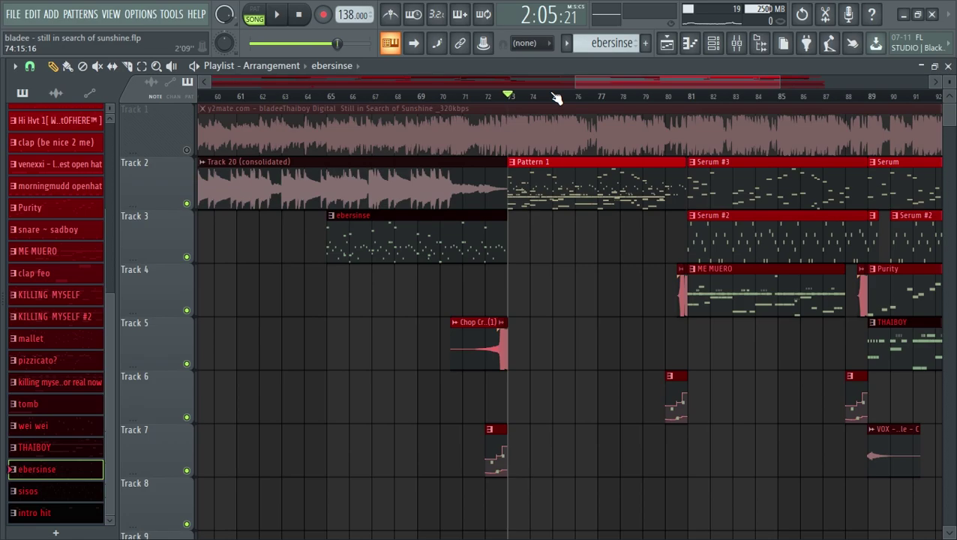
scroll(557, 99, "down", 4)
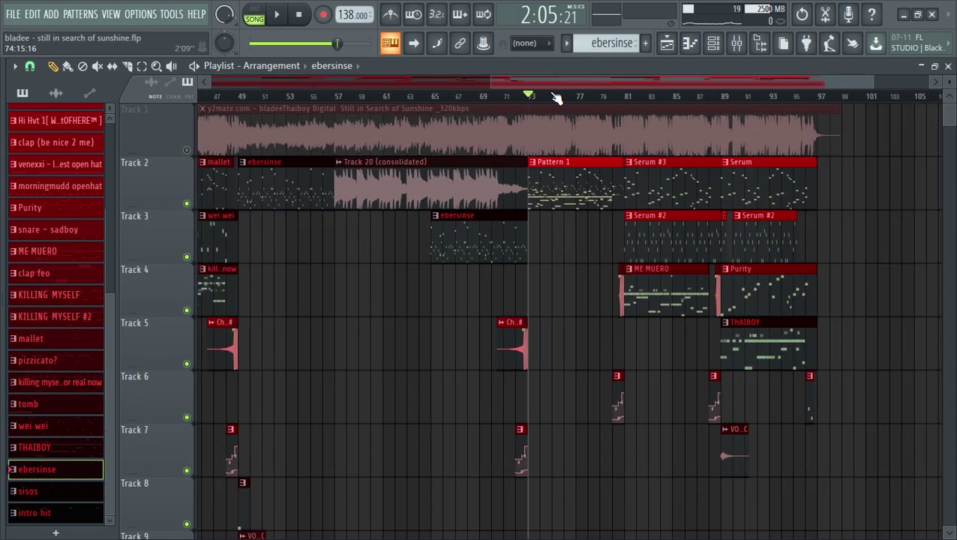
Step: Compare the Pattern 1, Serum and ME MUERO clips after bar 73 with the earlier sections of the arrangement, including bars 29 to 46
scroll(613, 100, "up", 5)
key("ctrl+s")
scroll(637, 99, "down", 5)
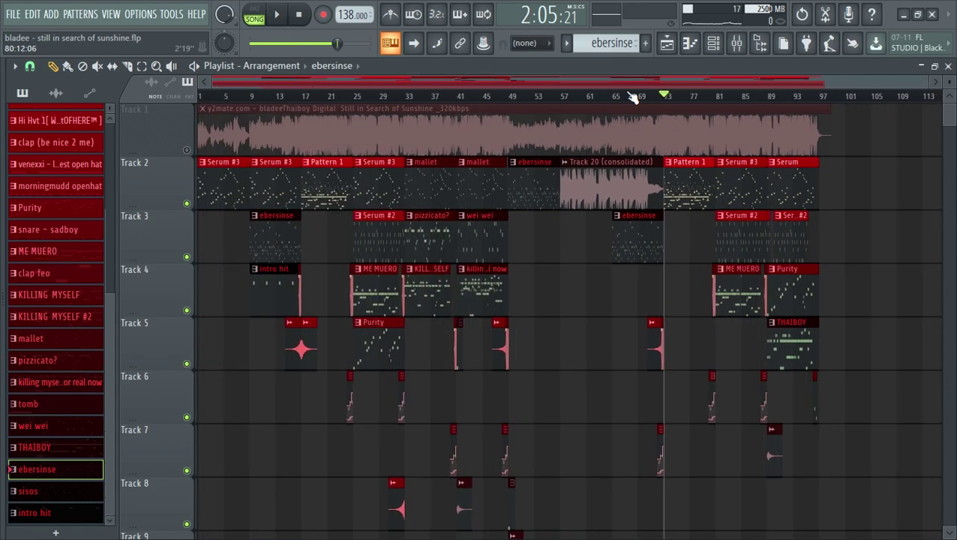
scroll(716, 98, "up", 6)
left_click_drag(712, 80, 448, 99)
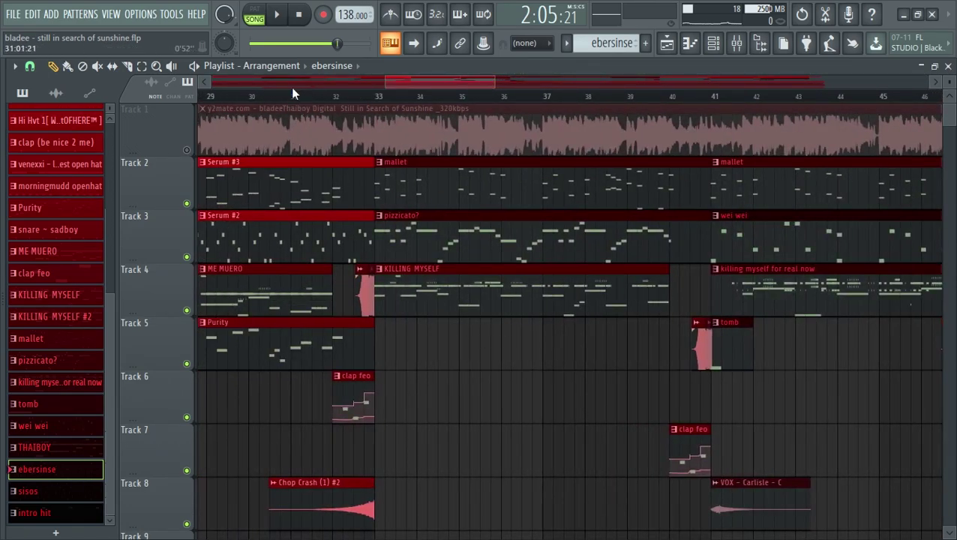
scroll(293, 93, "down", 3)
left_click_drag(582, 88, 578, 97)
scroll(577, 98, "up", 1)
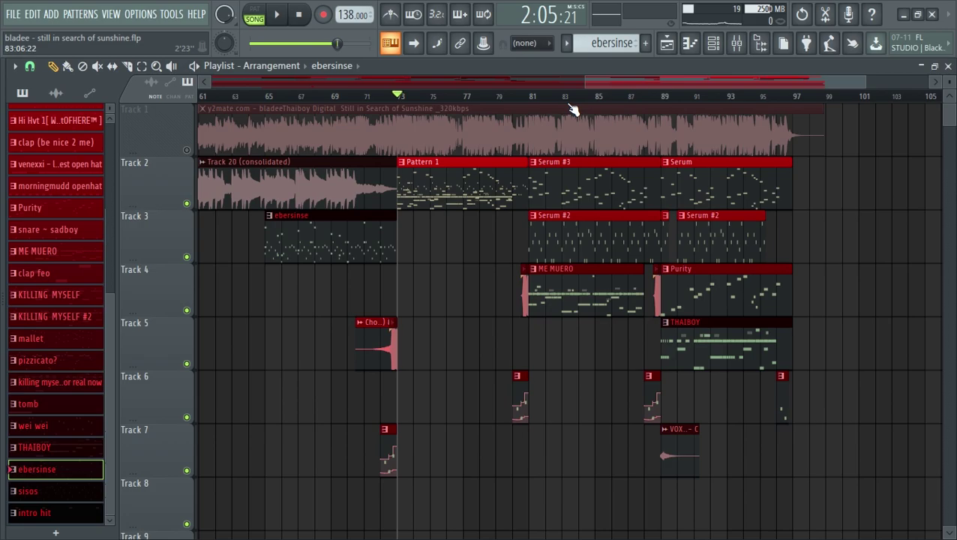
scroll(574, 108, "down", 2)
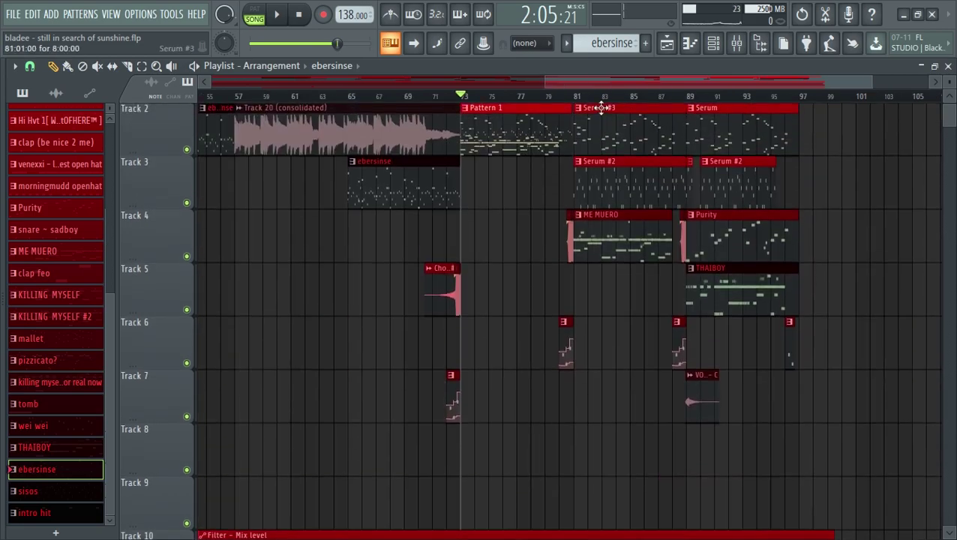
Step: Pick the THAIBOY pattern and play the ending from bar 88 through the clap feo transition into the Serum, Purity and THAIBOY clips
scroll(566, 99, "up", 2)
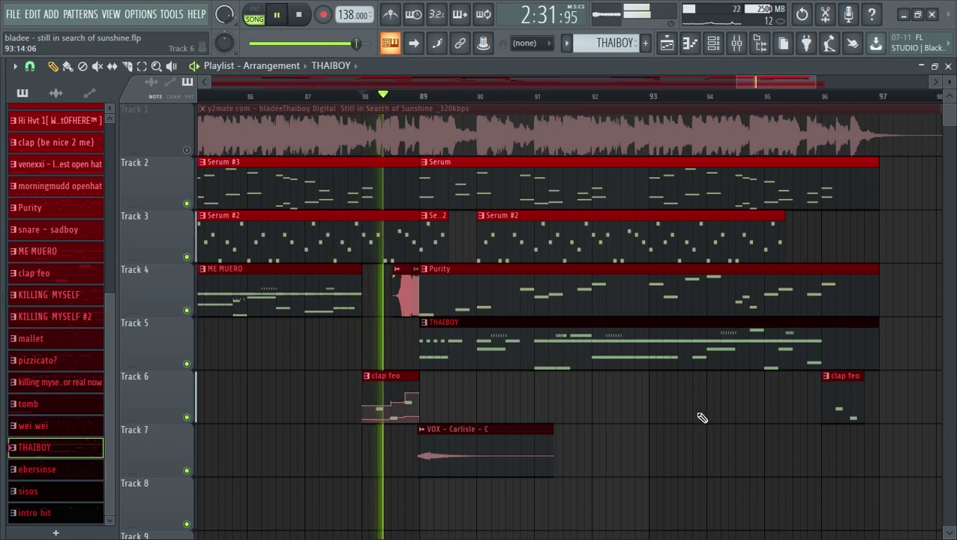
scroll(701, 417, "down", 1)
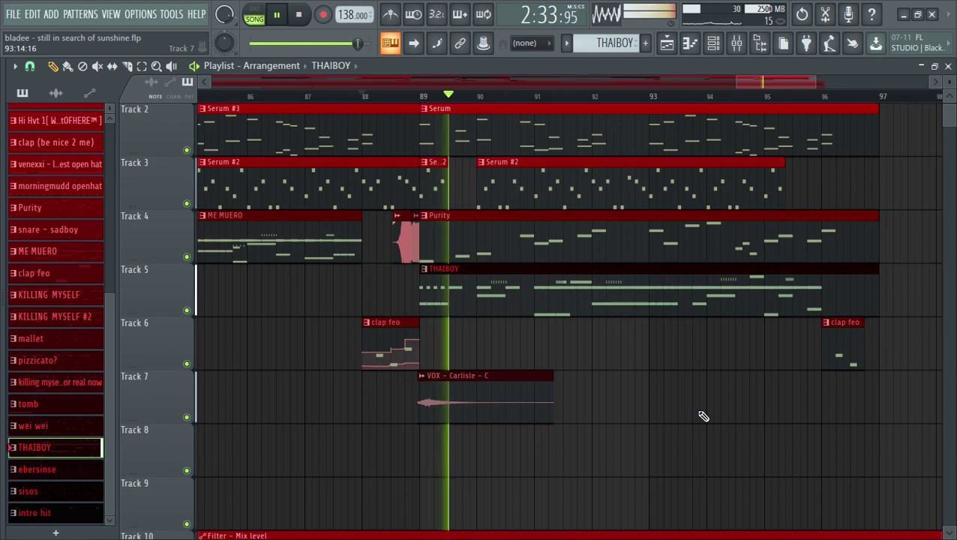
scroll(703, 415, "up", 1)
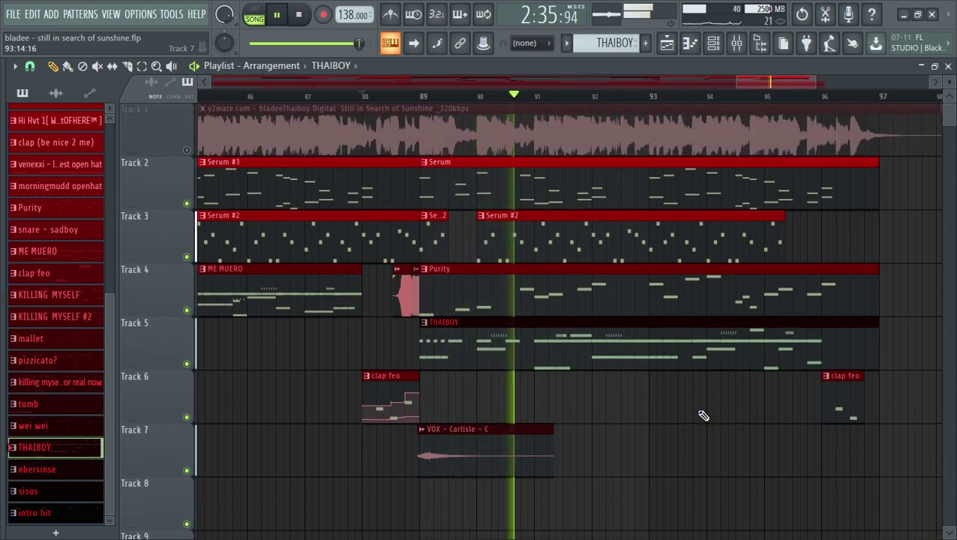